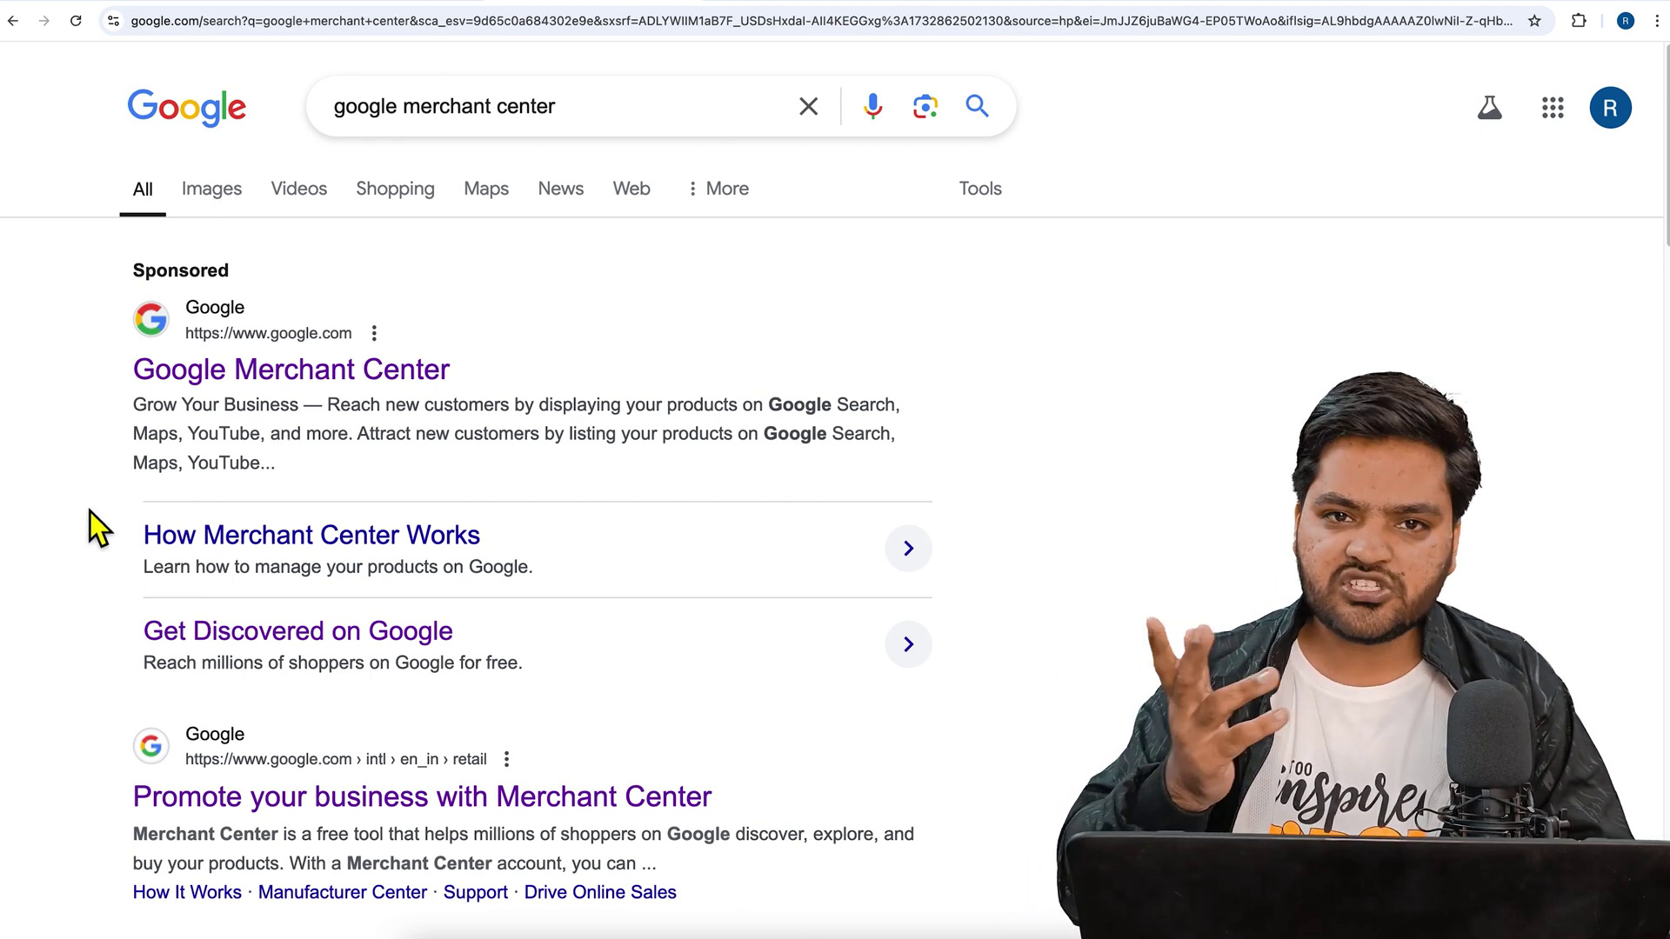
- Open the 'Promote your business with Merchant Center' result and start the Google for Retail sign-up
scroll(91, 513, "down", 1)
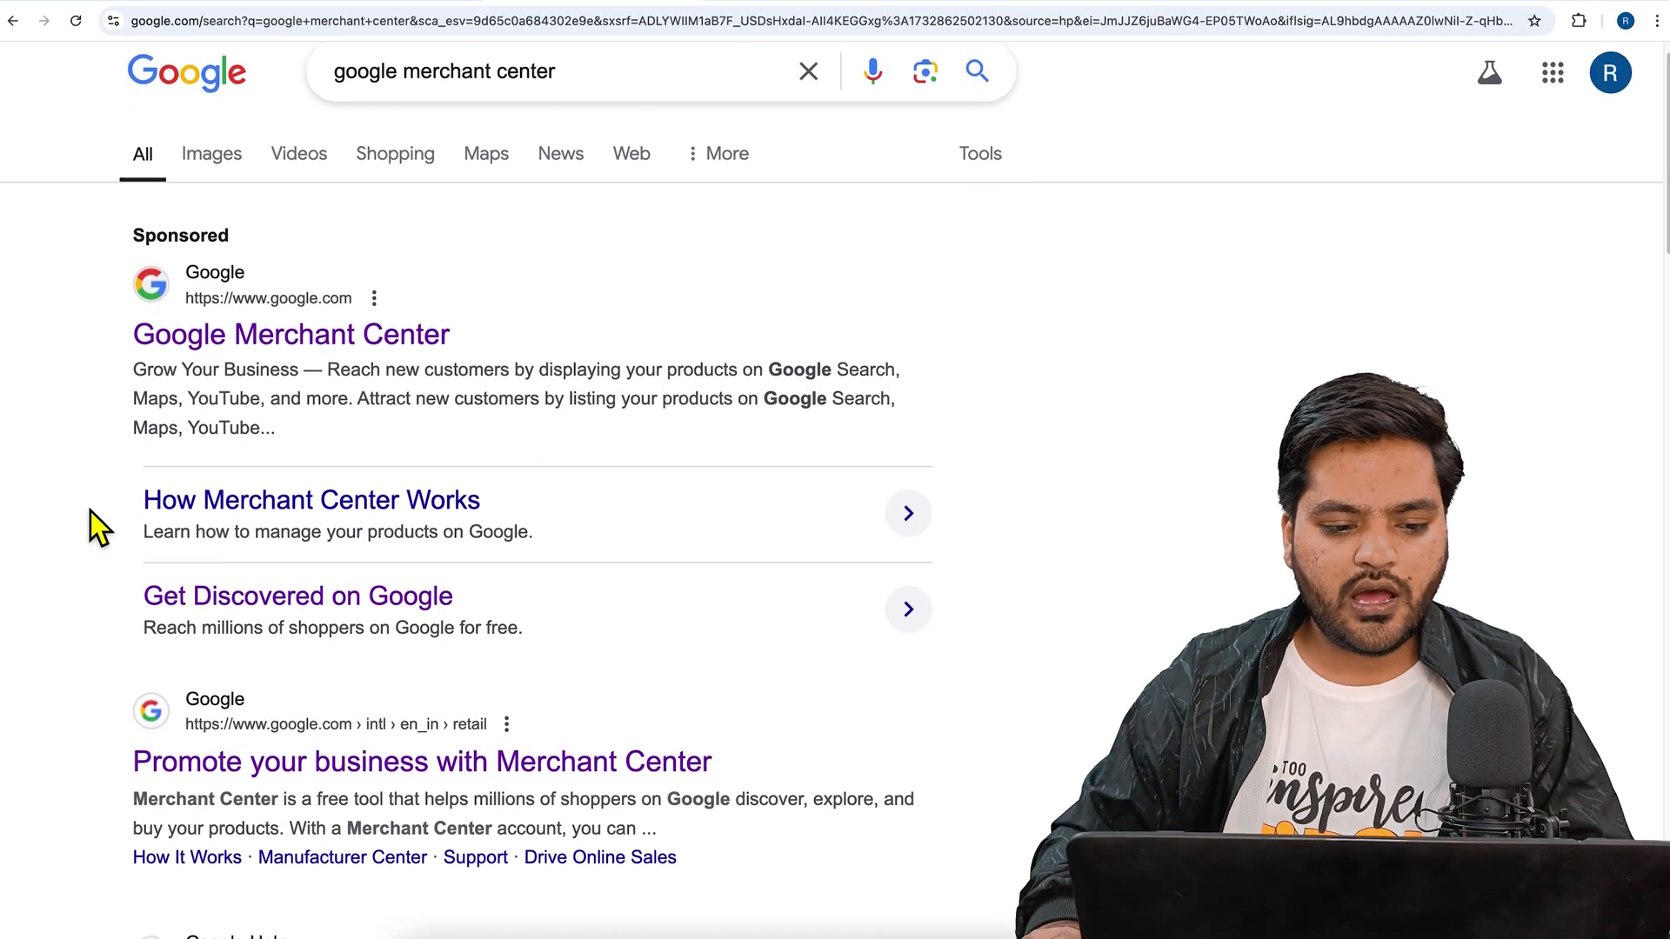
scroll(376, 361, "up", 1)
left_click(594, 114)
left_click_drag(598, 118, 311, 117)
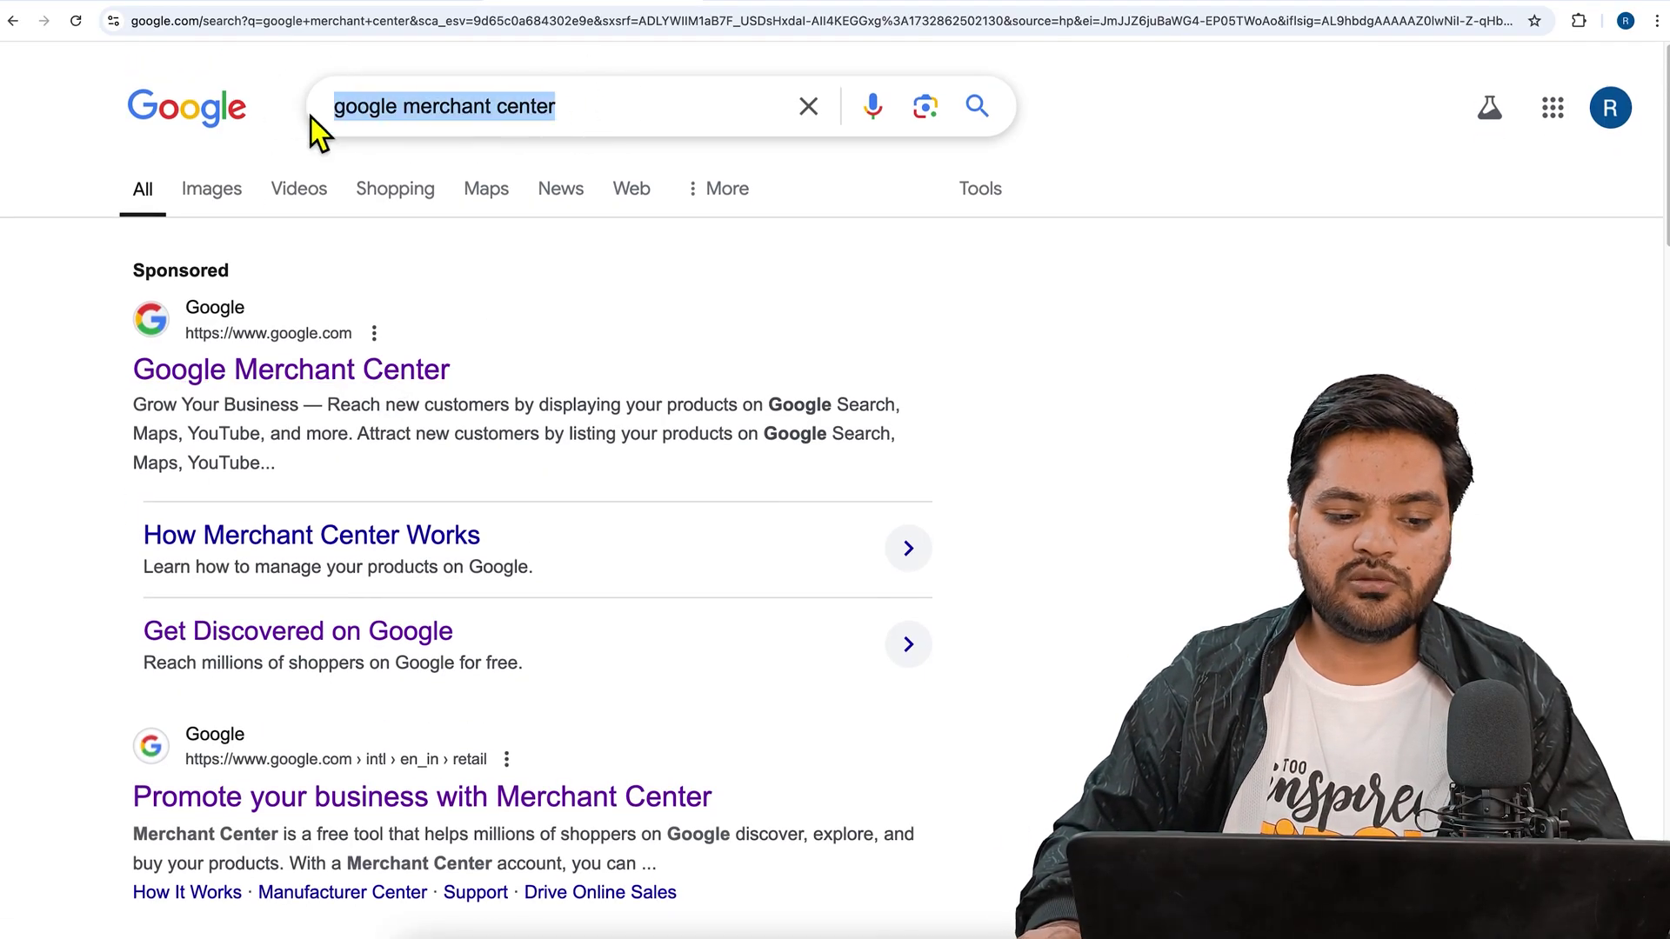
left_click(109, 348)
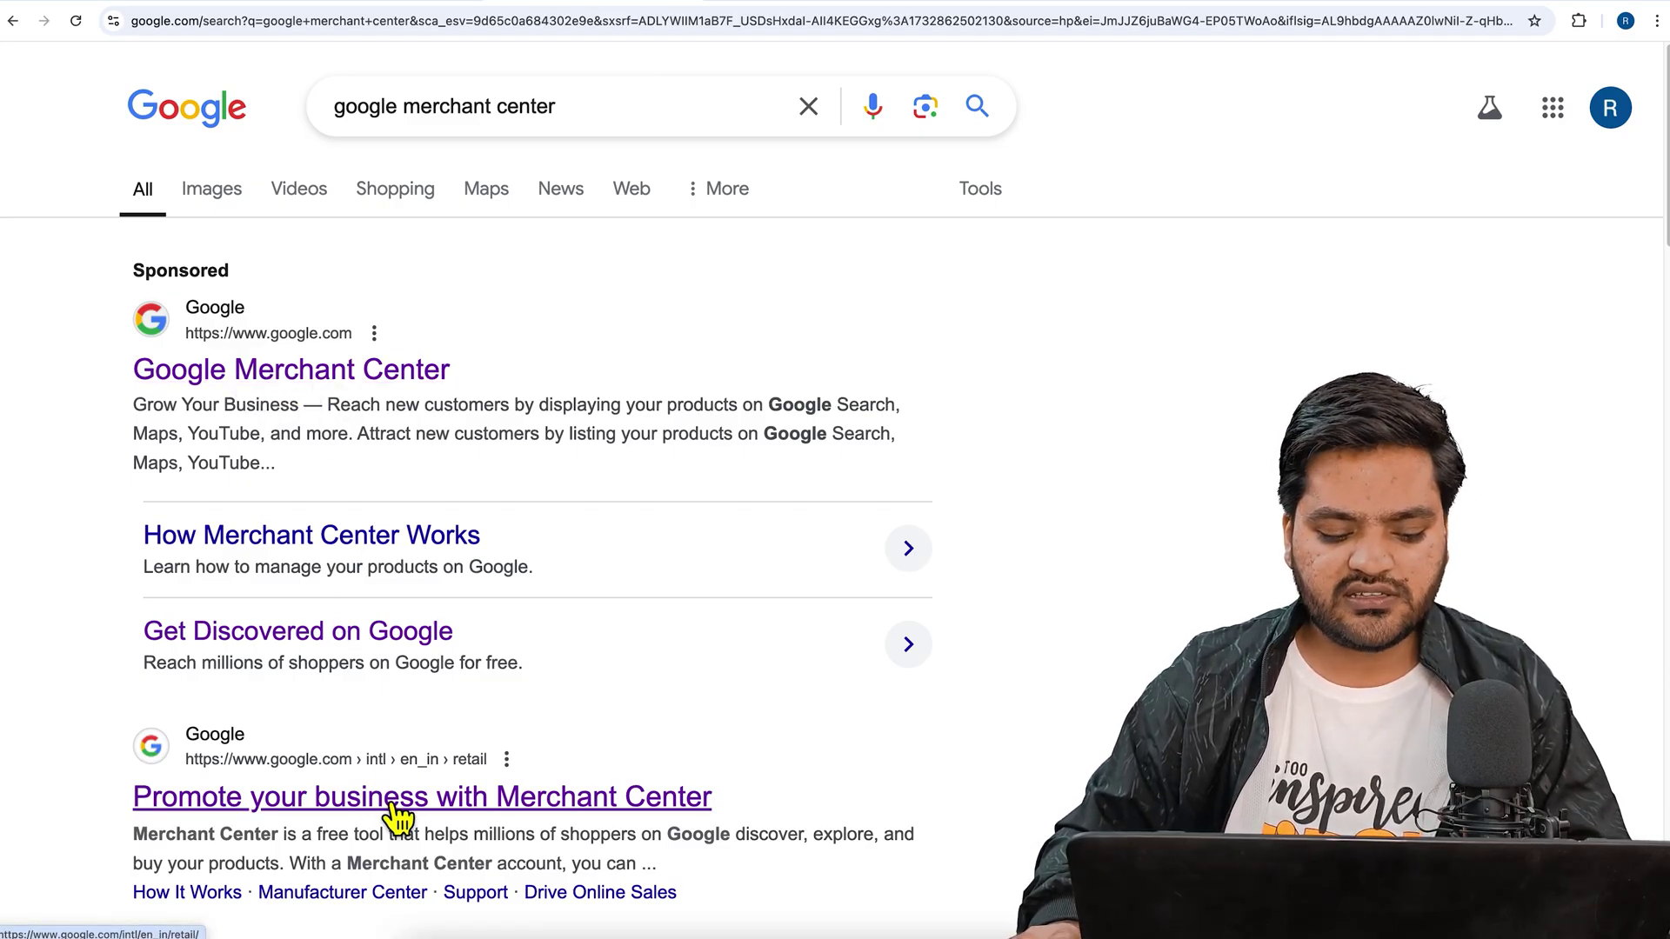
left_click(526, 810)
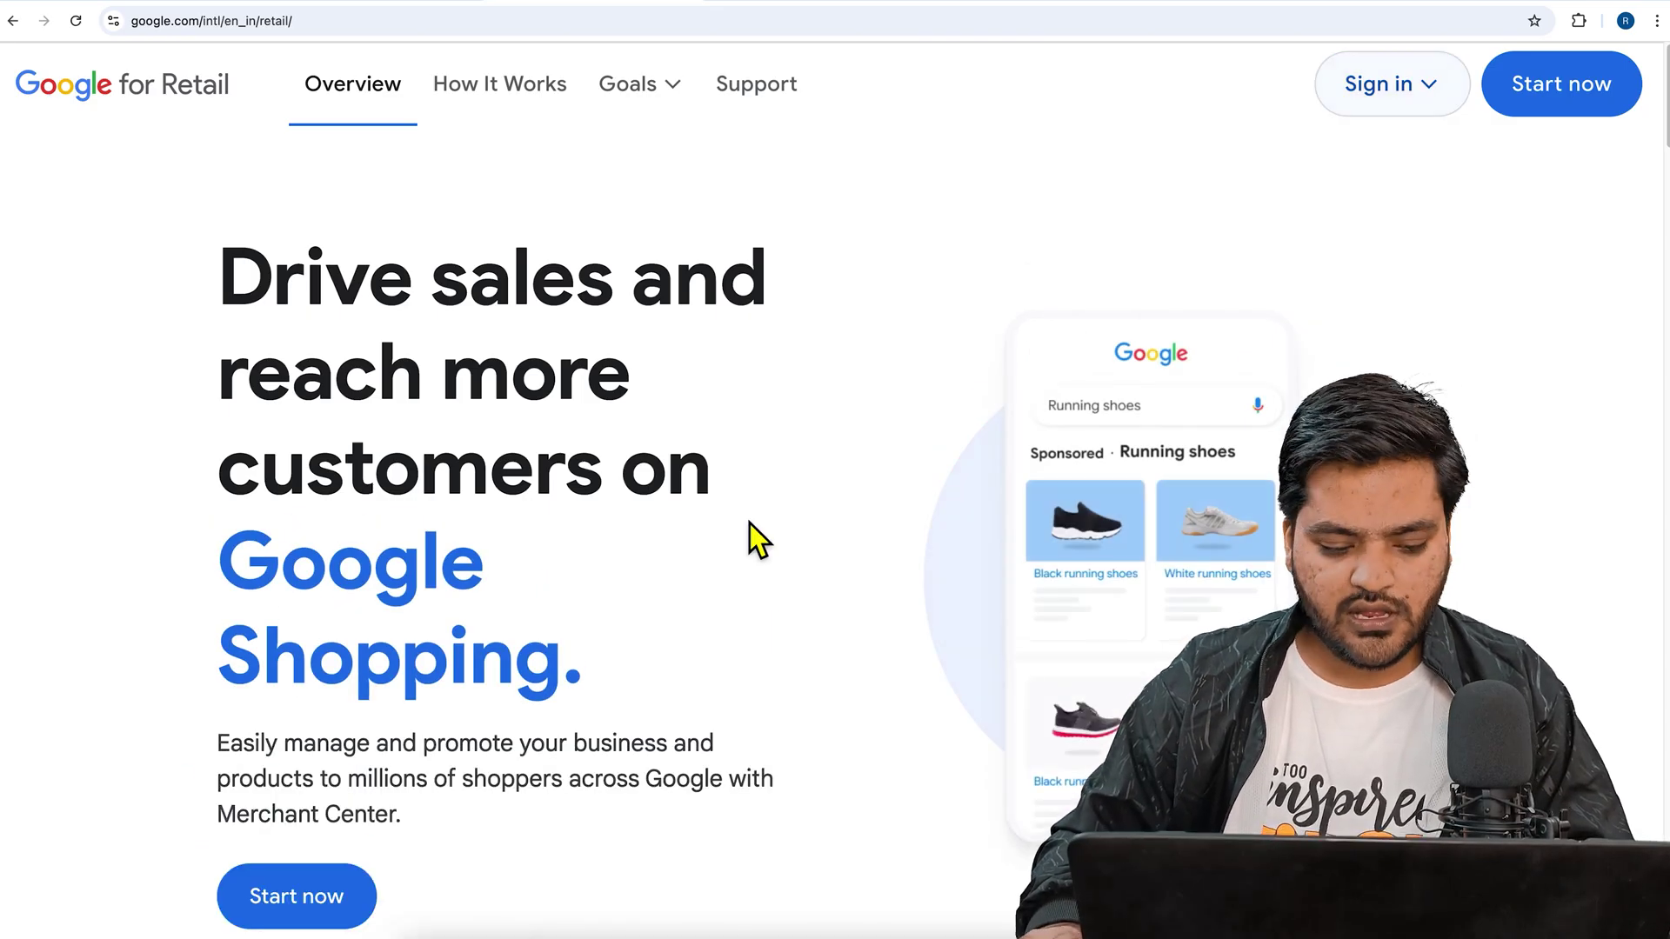
left_click(346, 896)
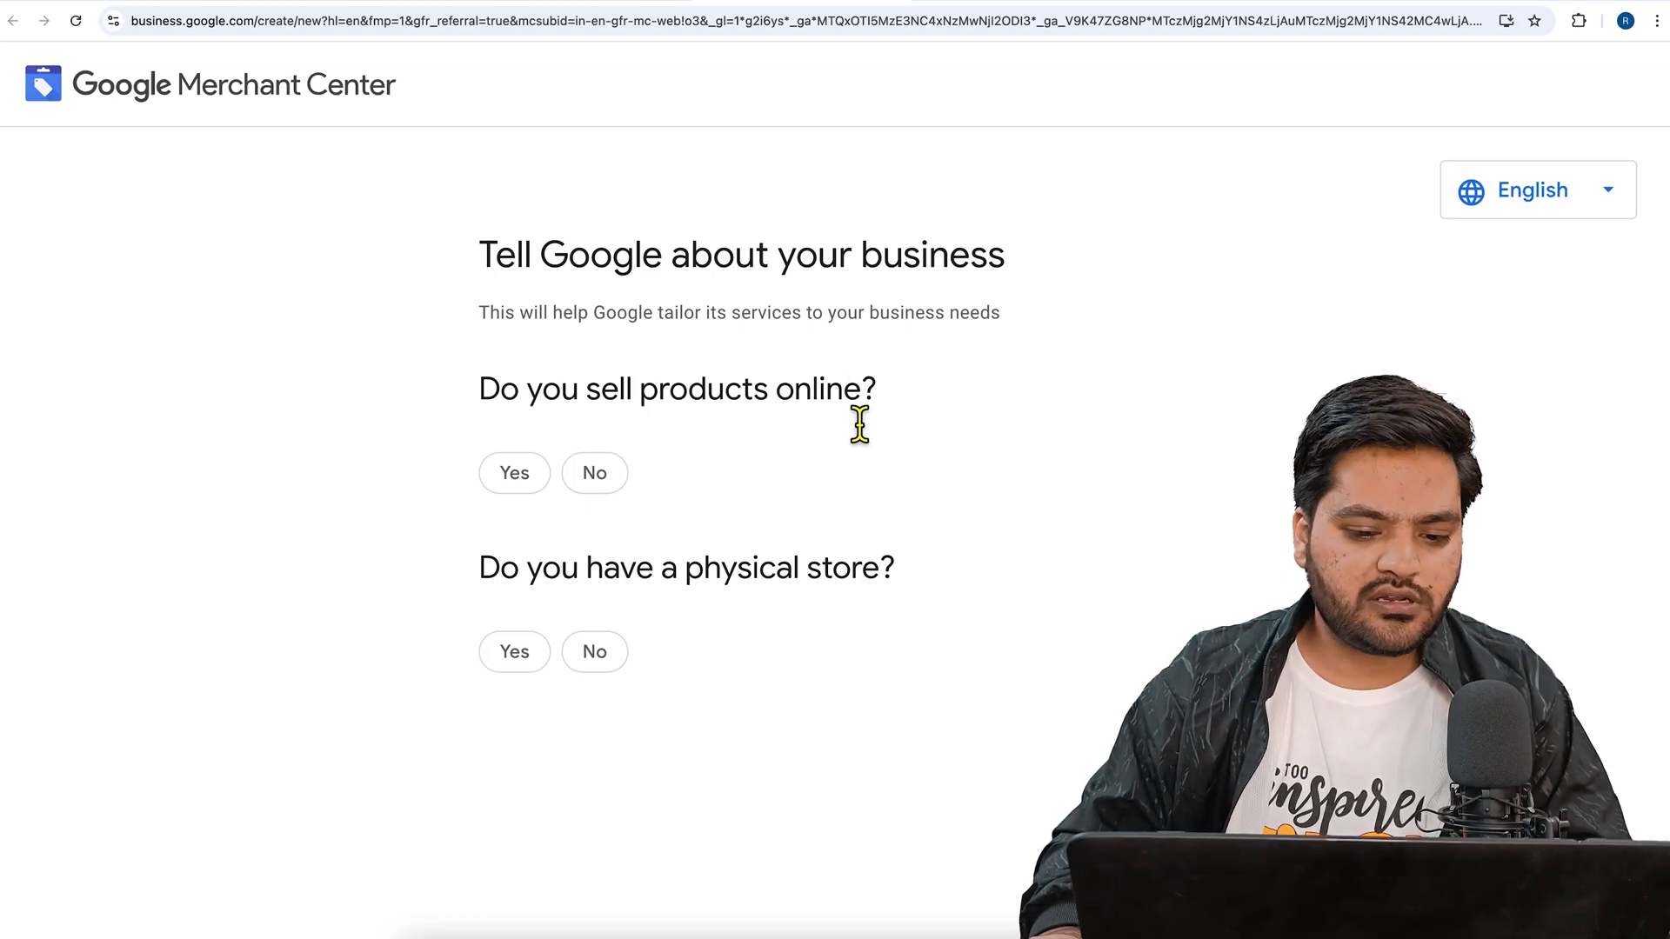
- Answer Yes to selling products online and No to having a physical store
left_click_drag(490, 257, 988, 260)
left_click_drag(481, 391, 811, 393)
left_click(514, 473)
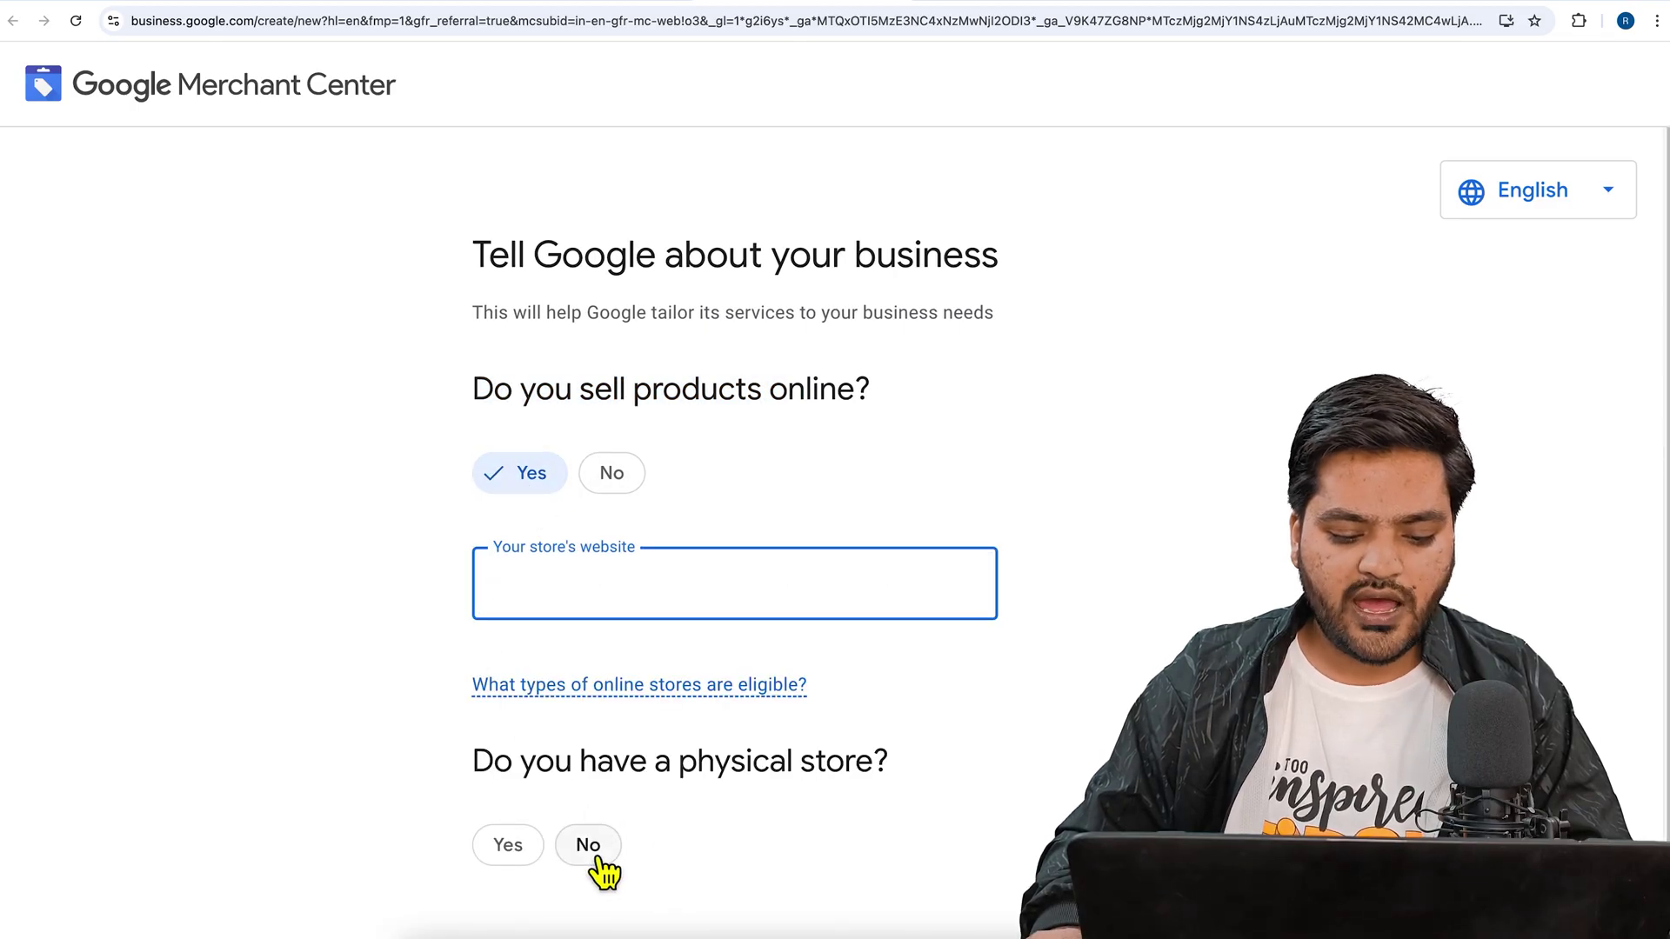
left_click(591, 848)
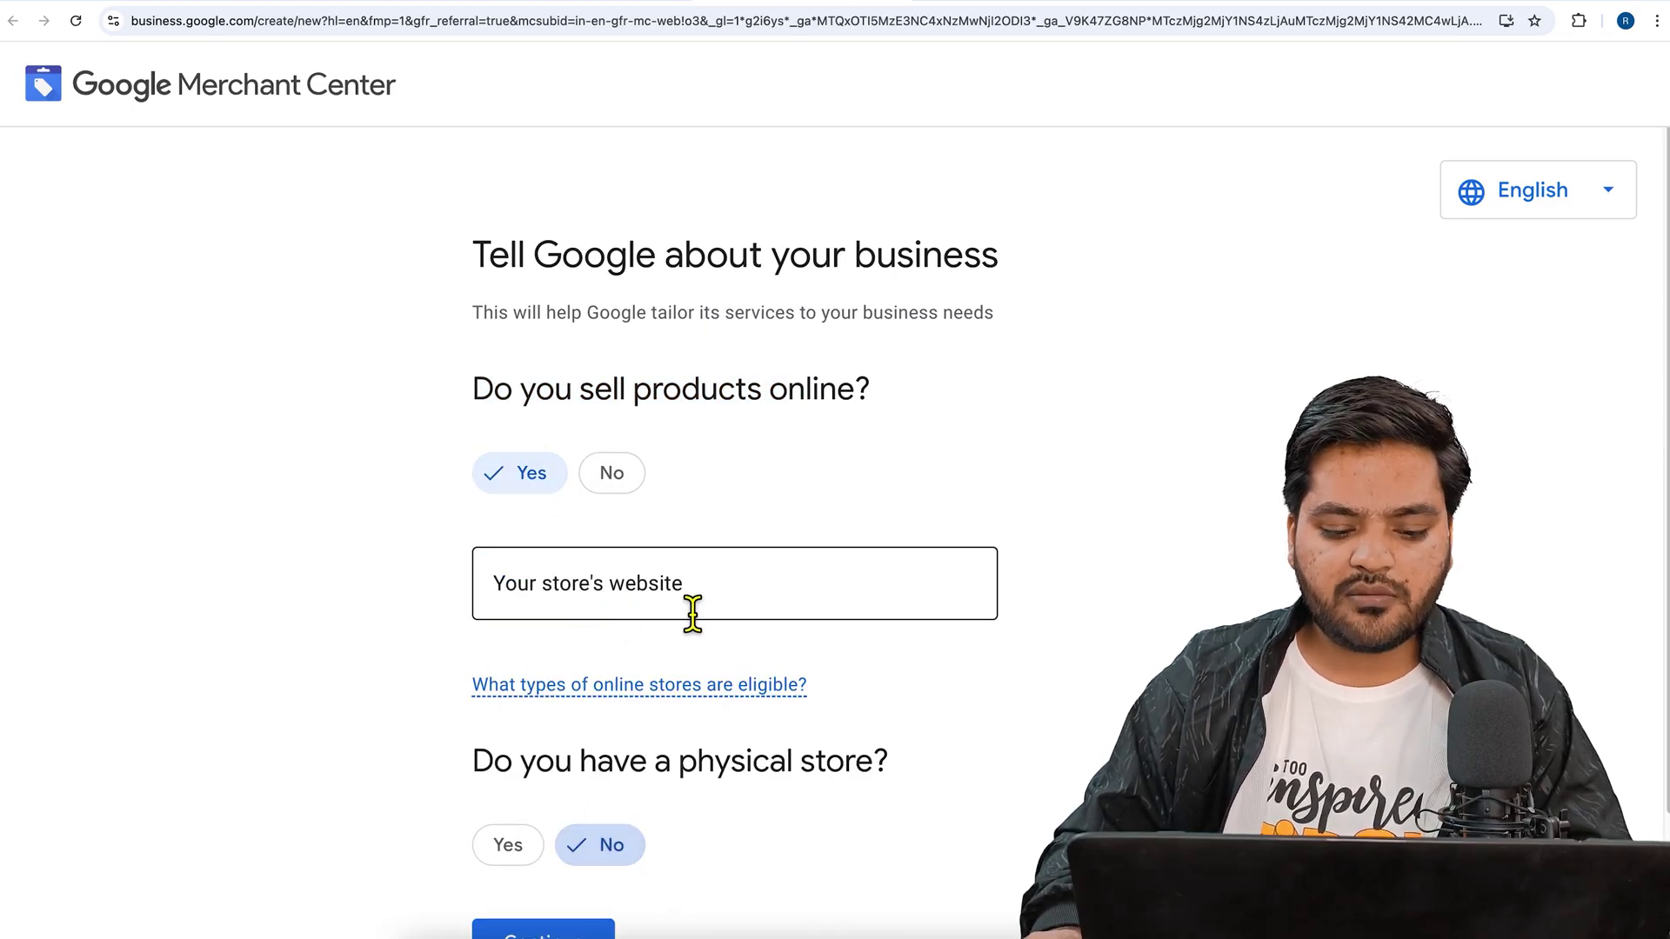
left_click(343, 1)
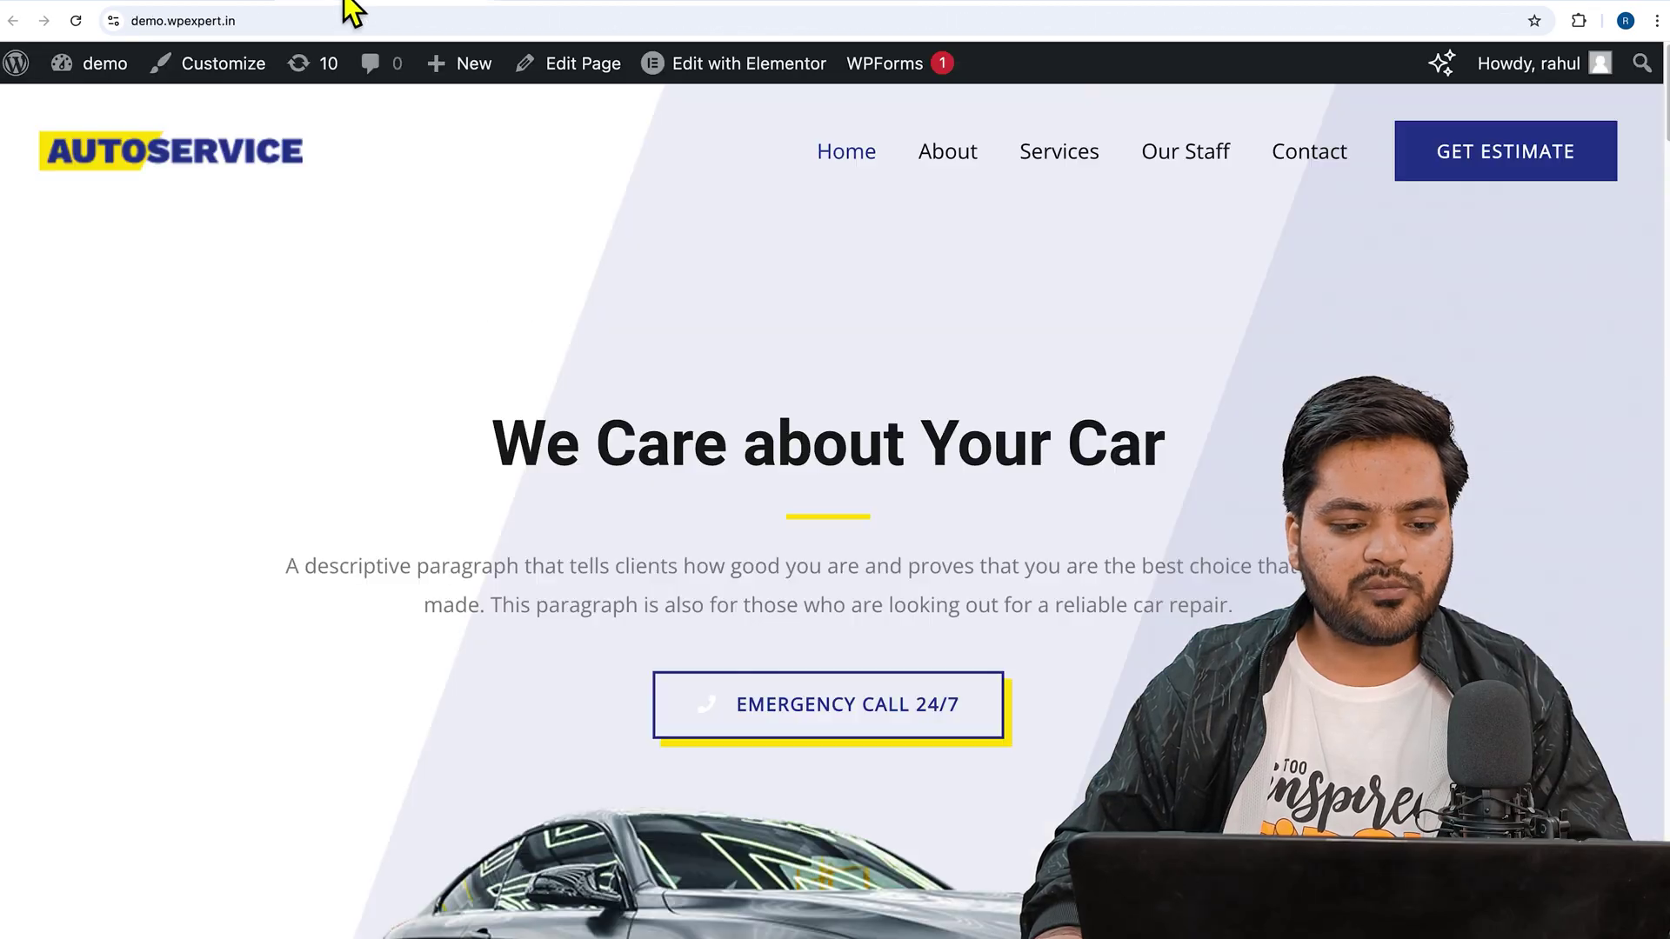
left_click(271, 25)
right_click(271, 24)
left_click(315, 176)
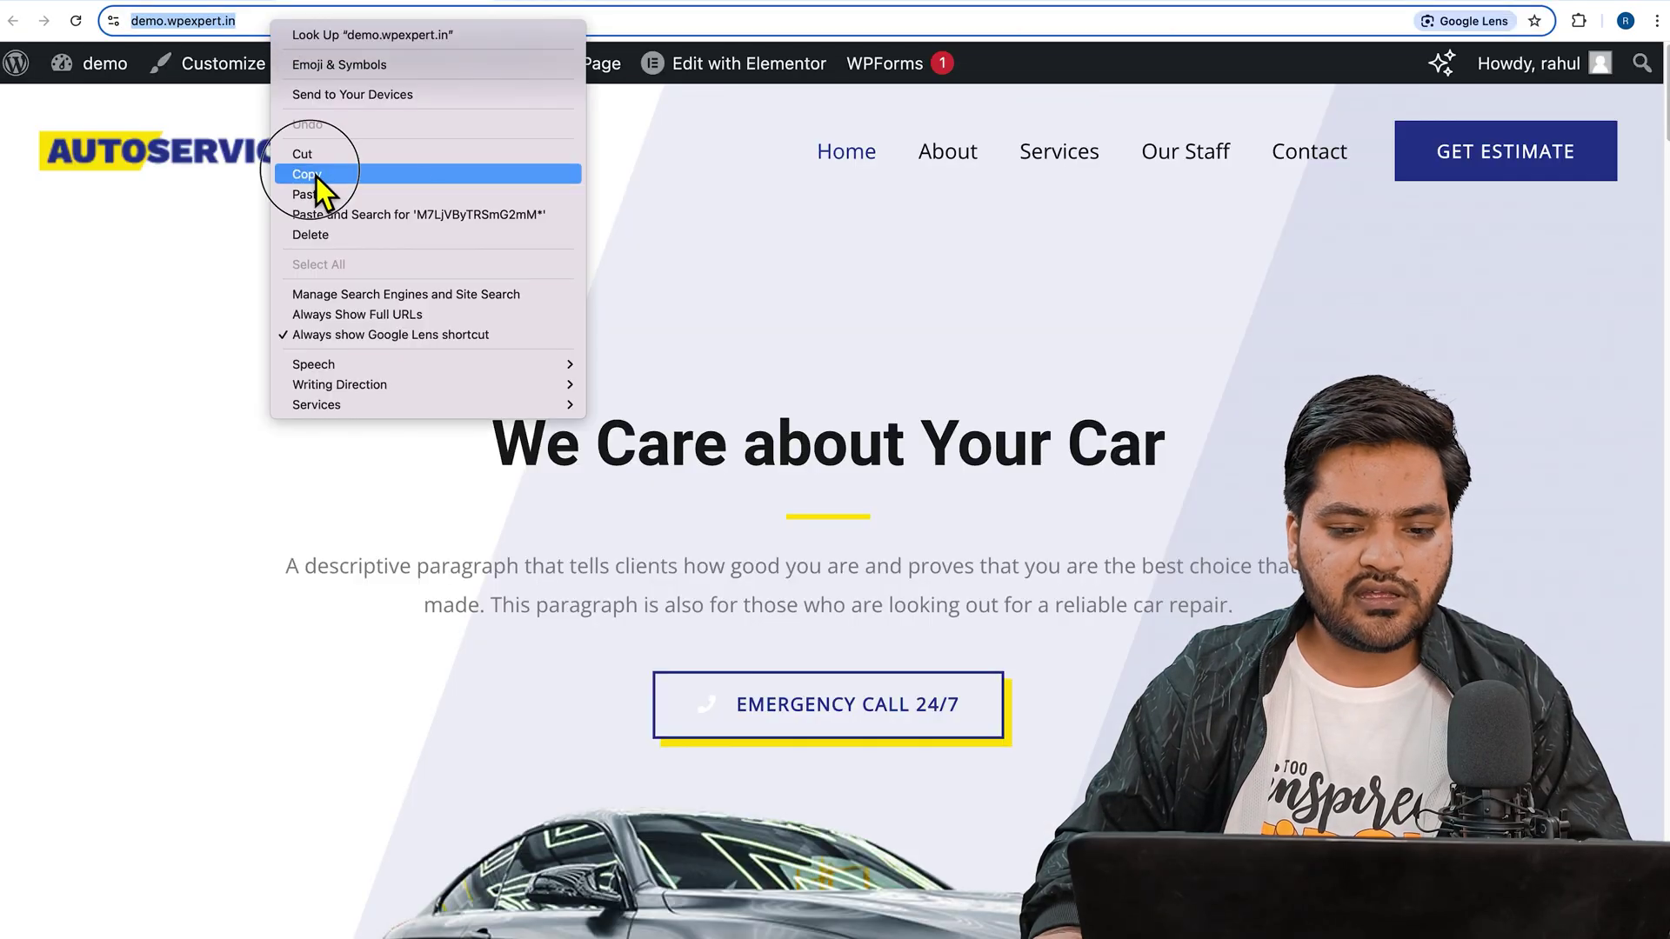
left_click(777, 4)
right_click(575, 581)
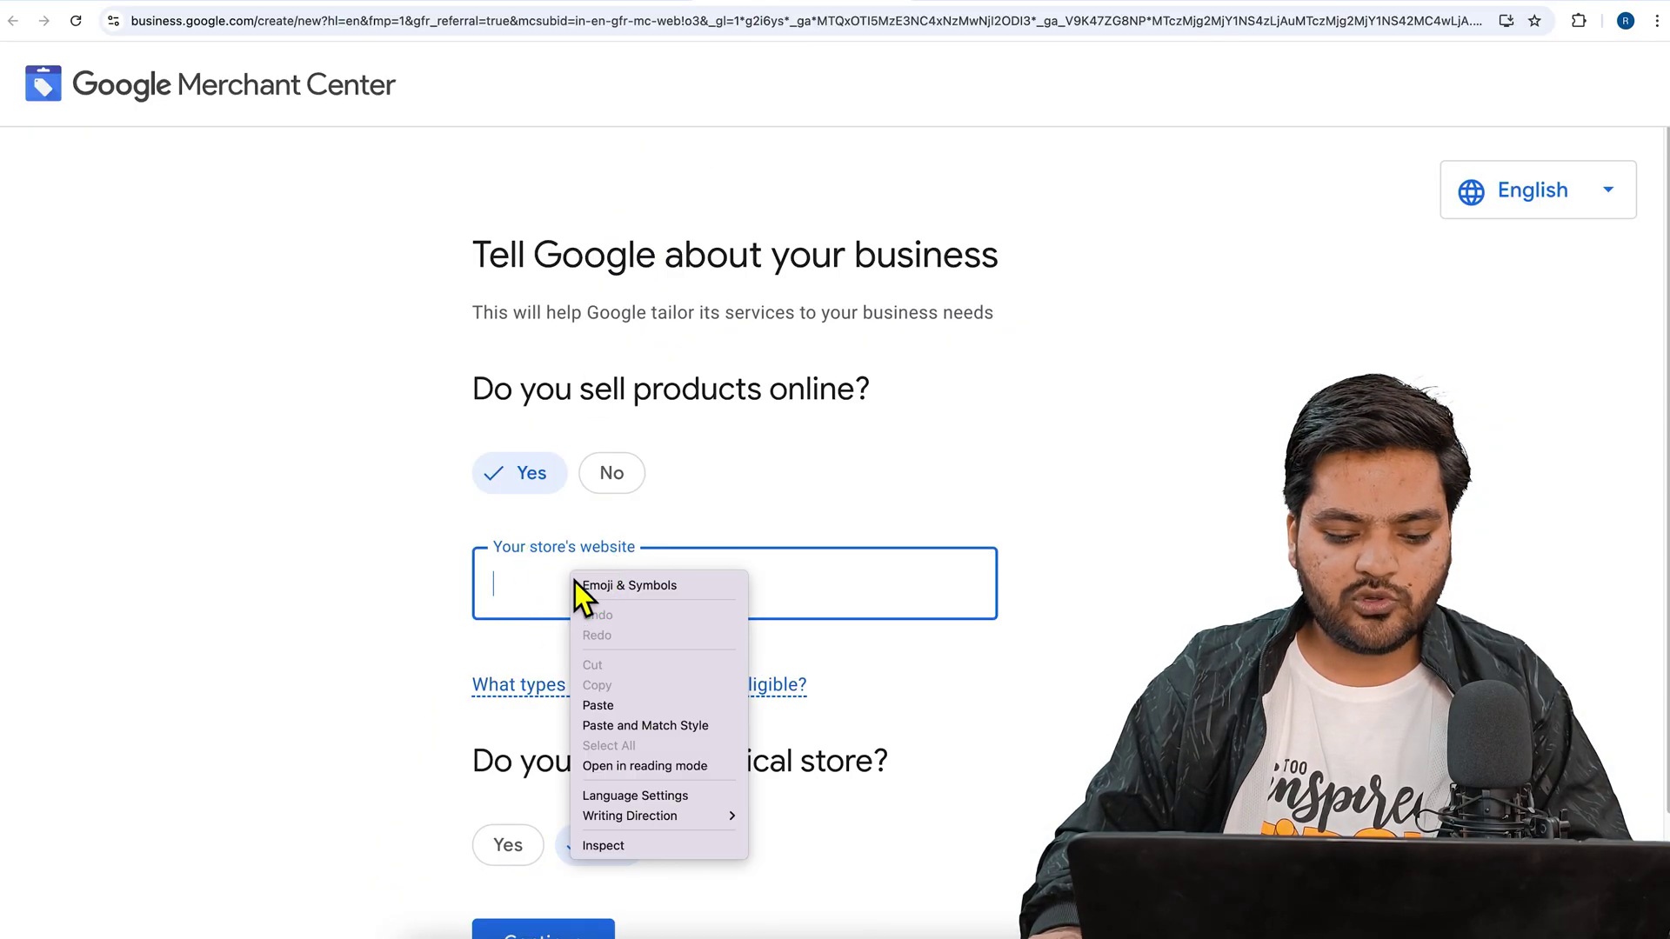
left_click(598, 705)
left_click(337, 595)
scroll(337, 595, "down", 1)
scroll(338, 597, "down", 2)
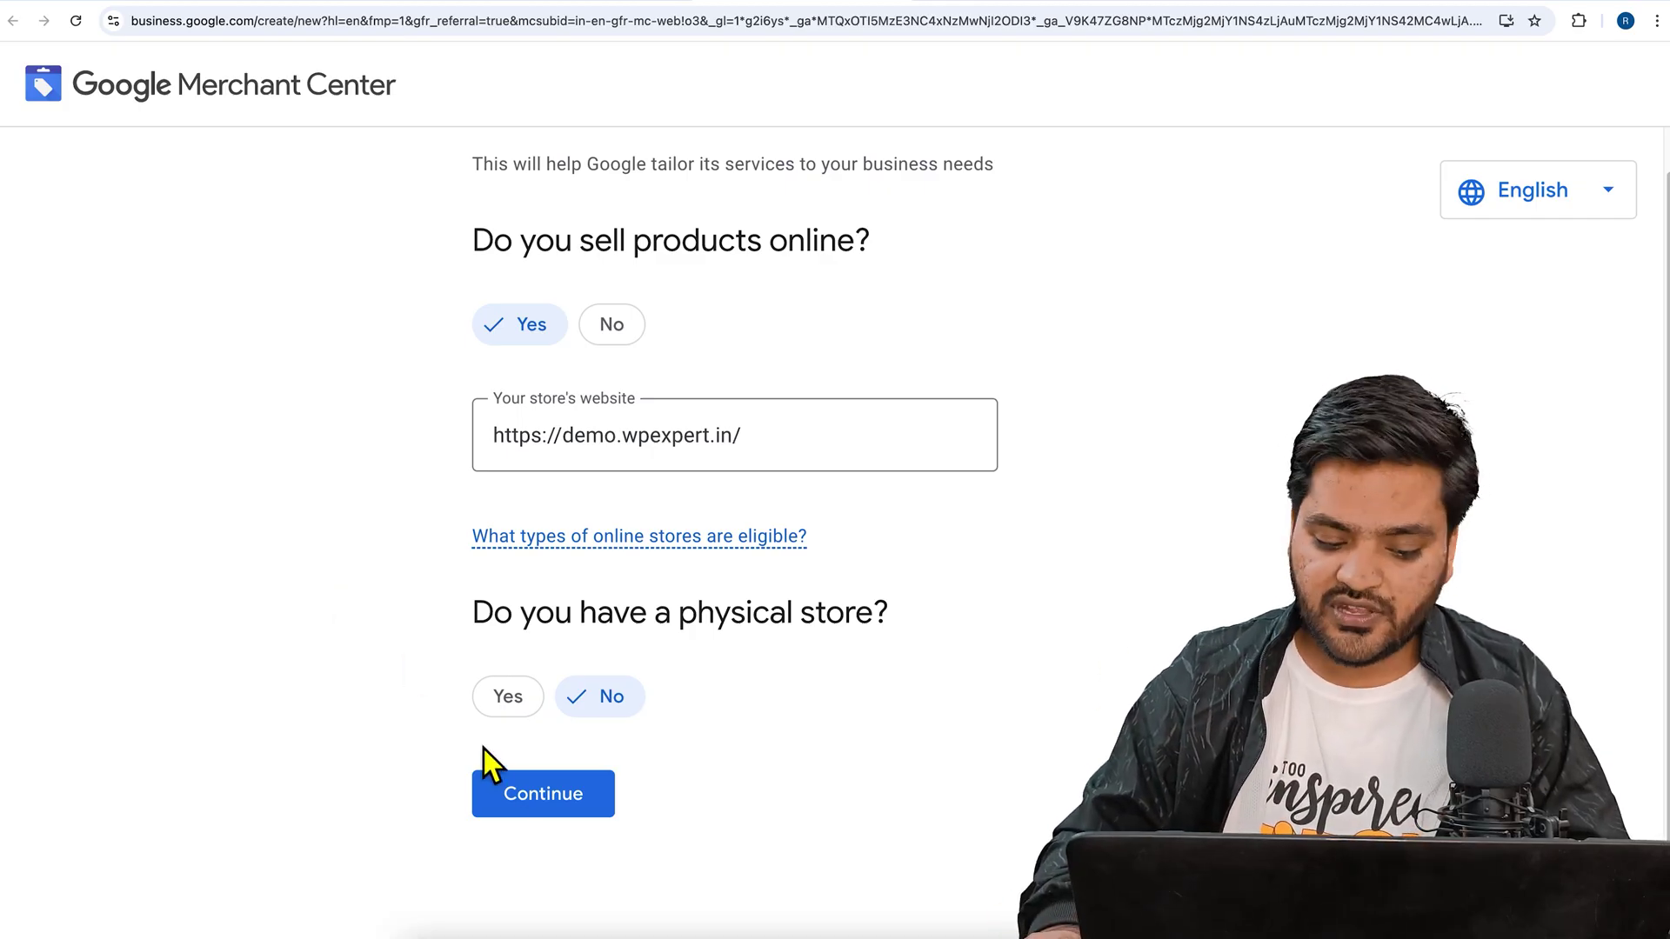
left_click(570, 797)
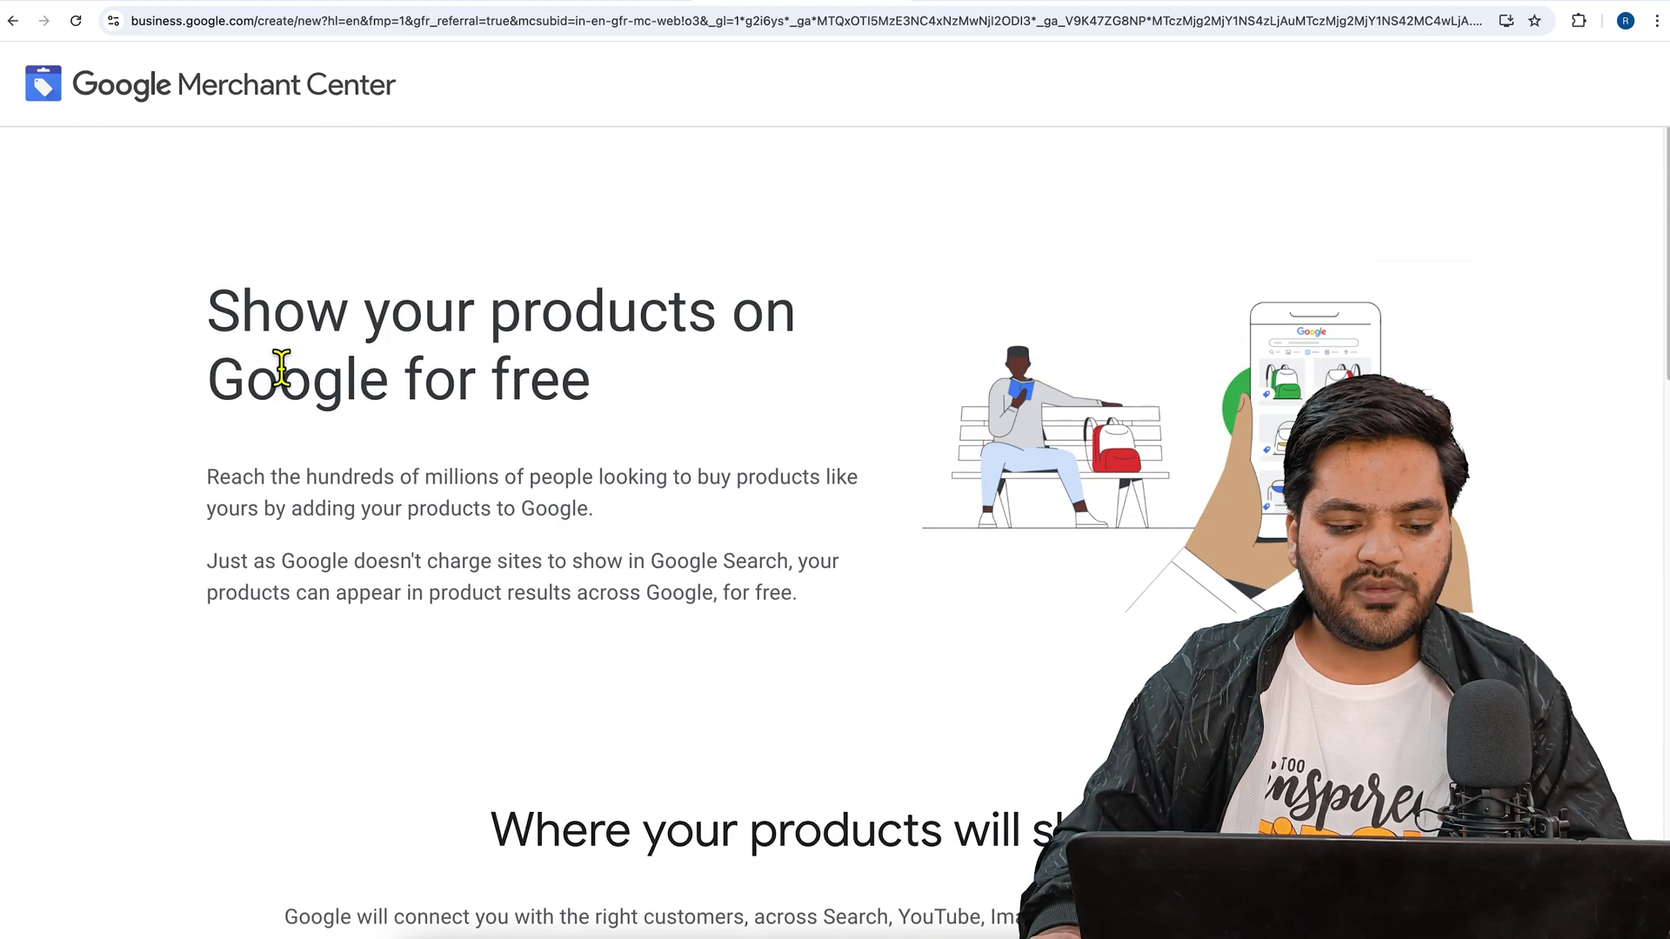
- Continue from the free product listings page to Merchant Center account setup
left_click_drag(208, 315, 608, 360)
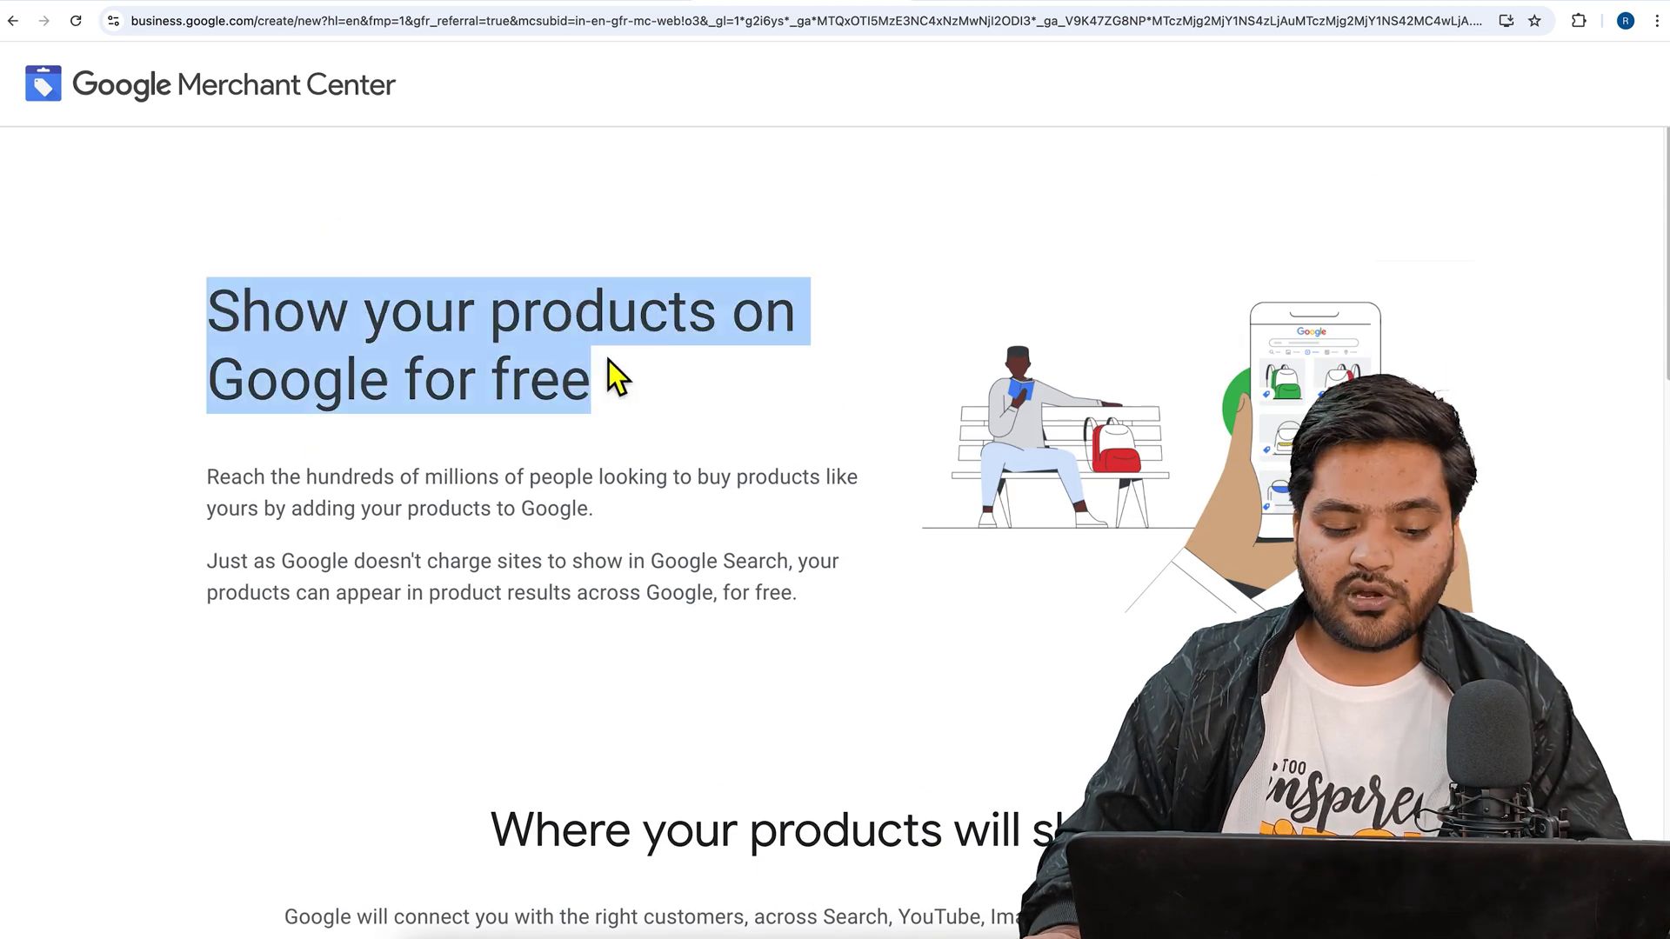
left_click(600, 375)
scroll(574, 426, "down", 8)
scroll(644, 435, "down", 9)
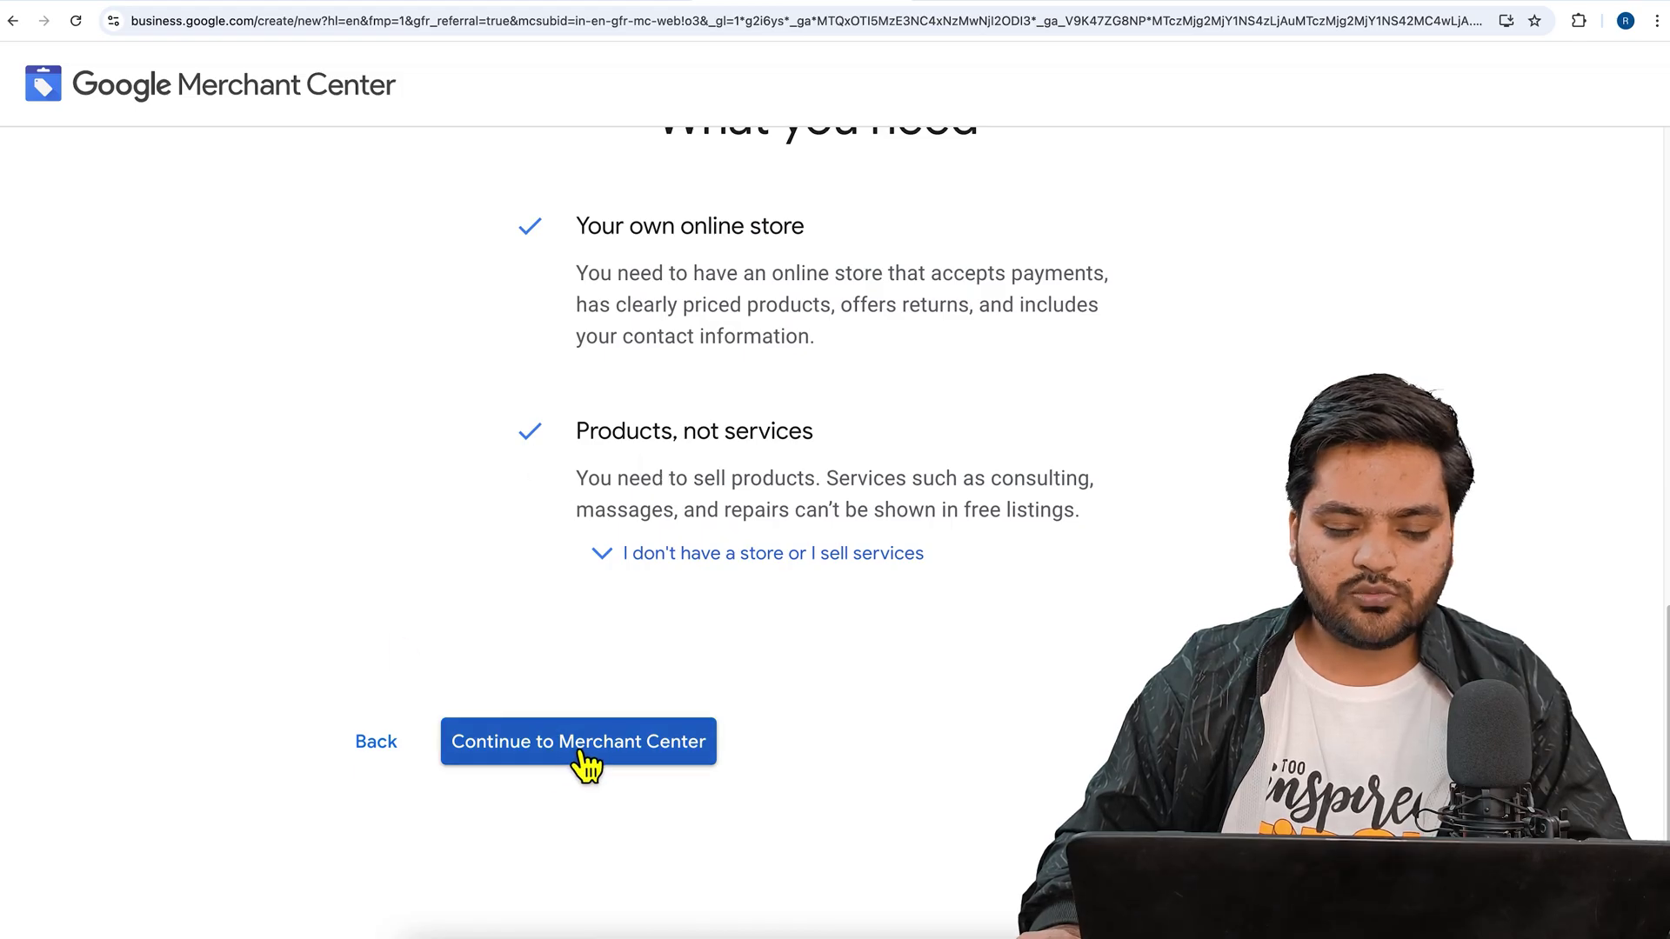
left_click(579, 750)
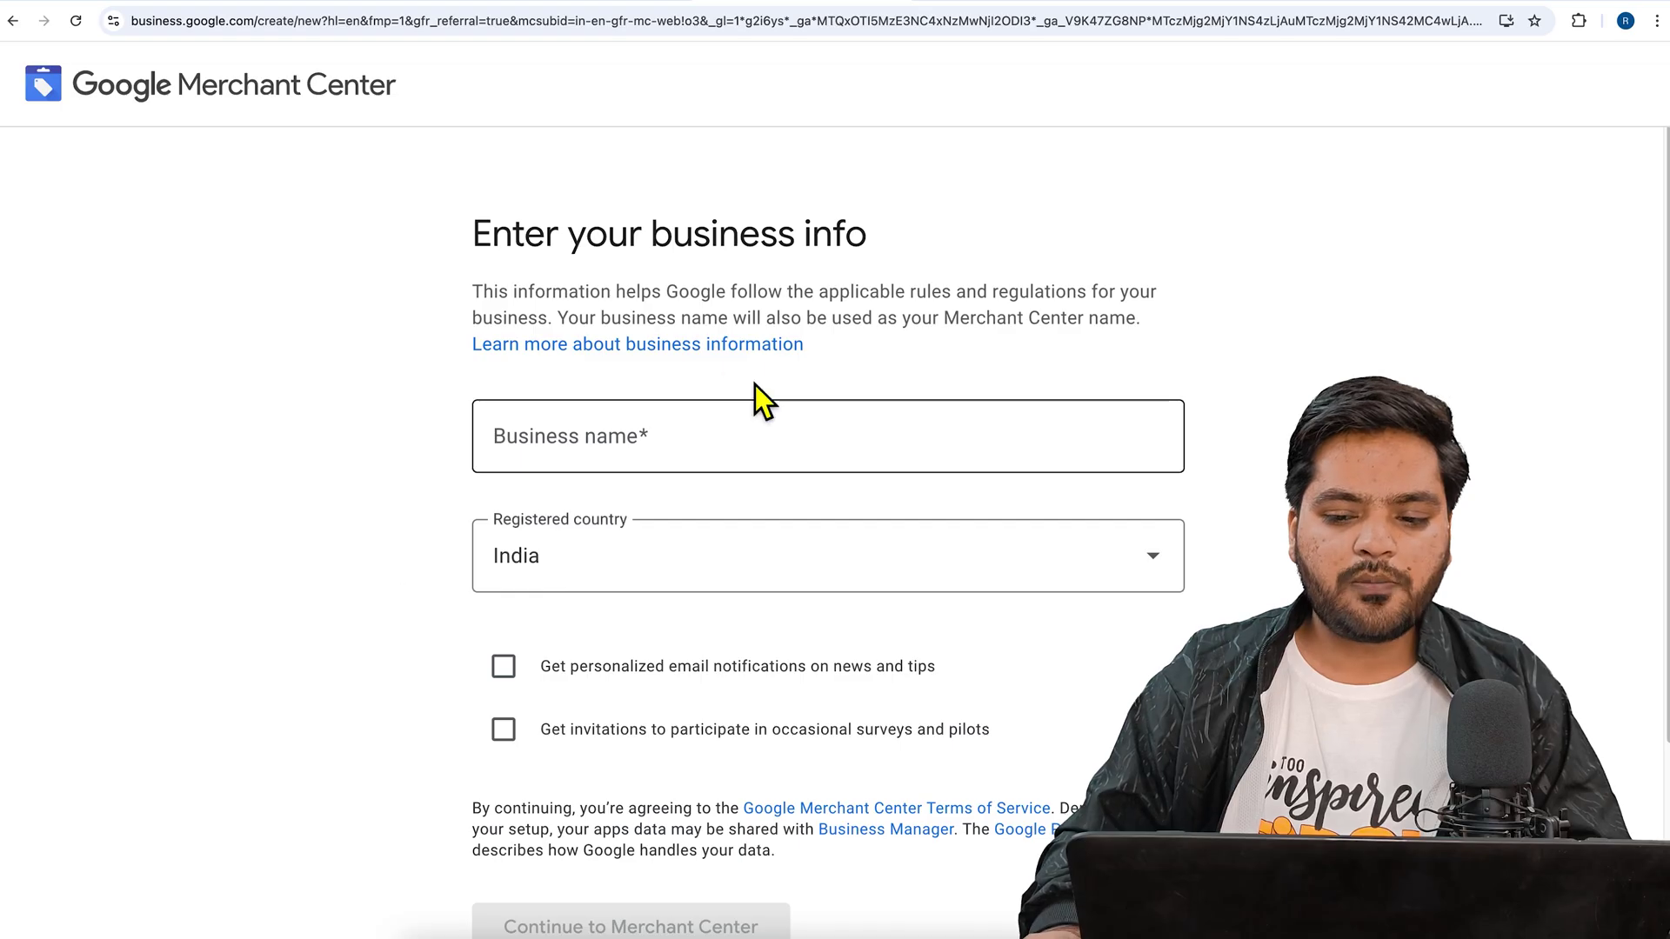
- Enter business name 'WP Expert', opt into surveys and email notifications, and submit
left_click(696, 447)
type("WP")
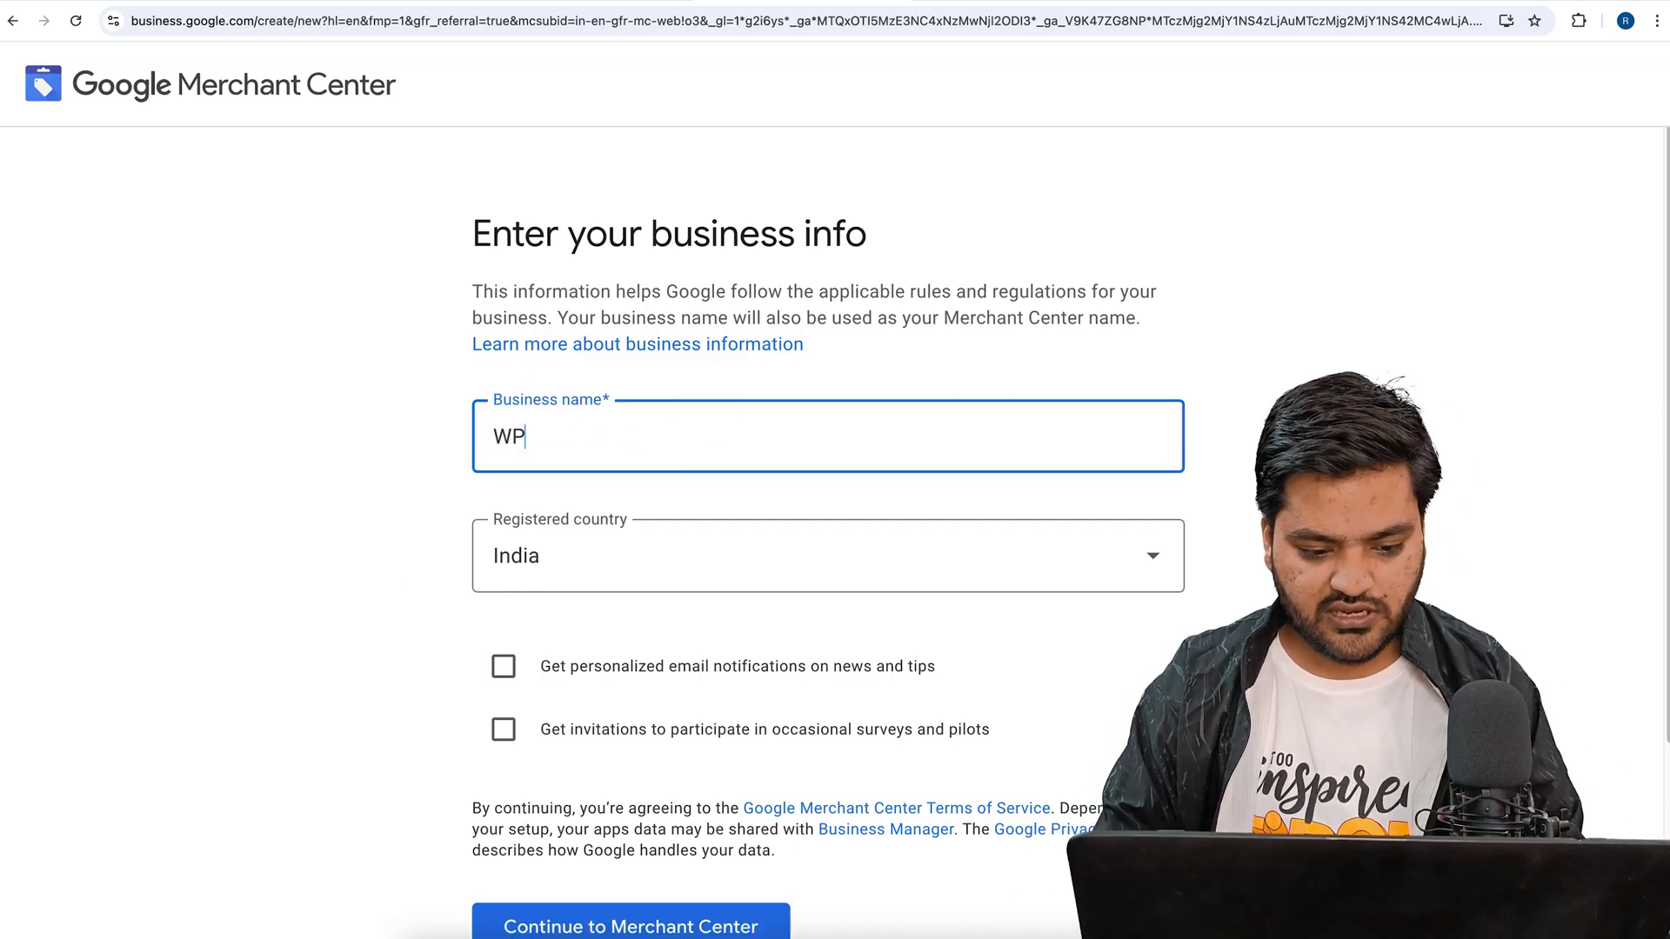
type(" Expert")
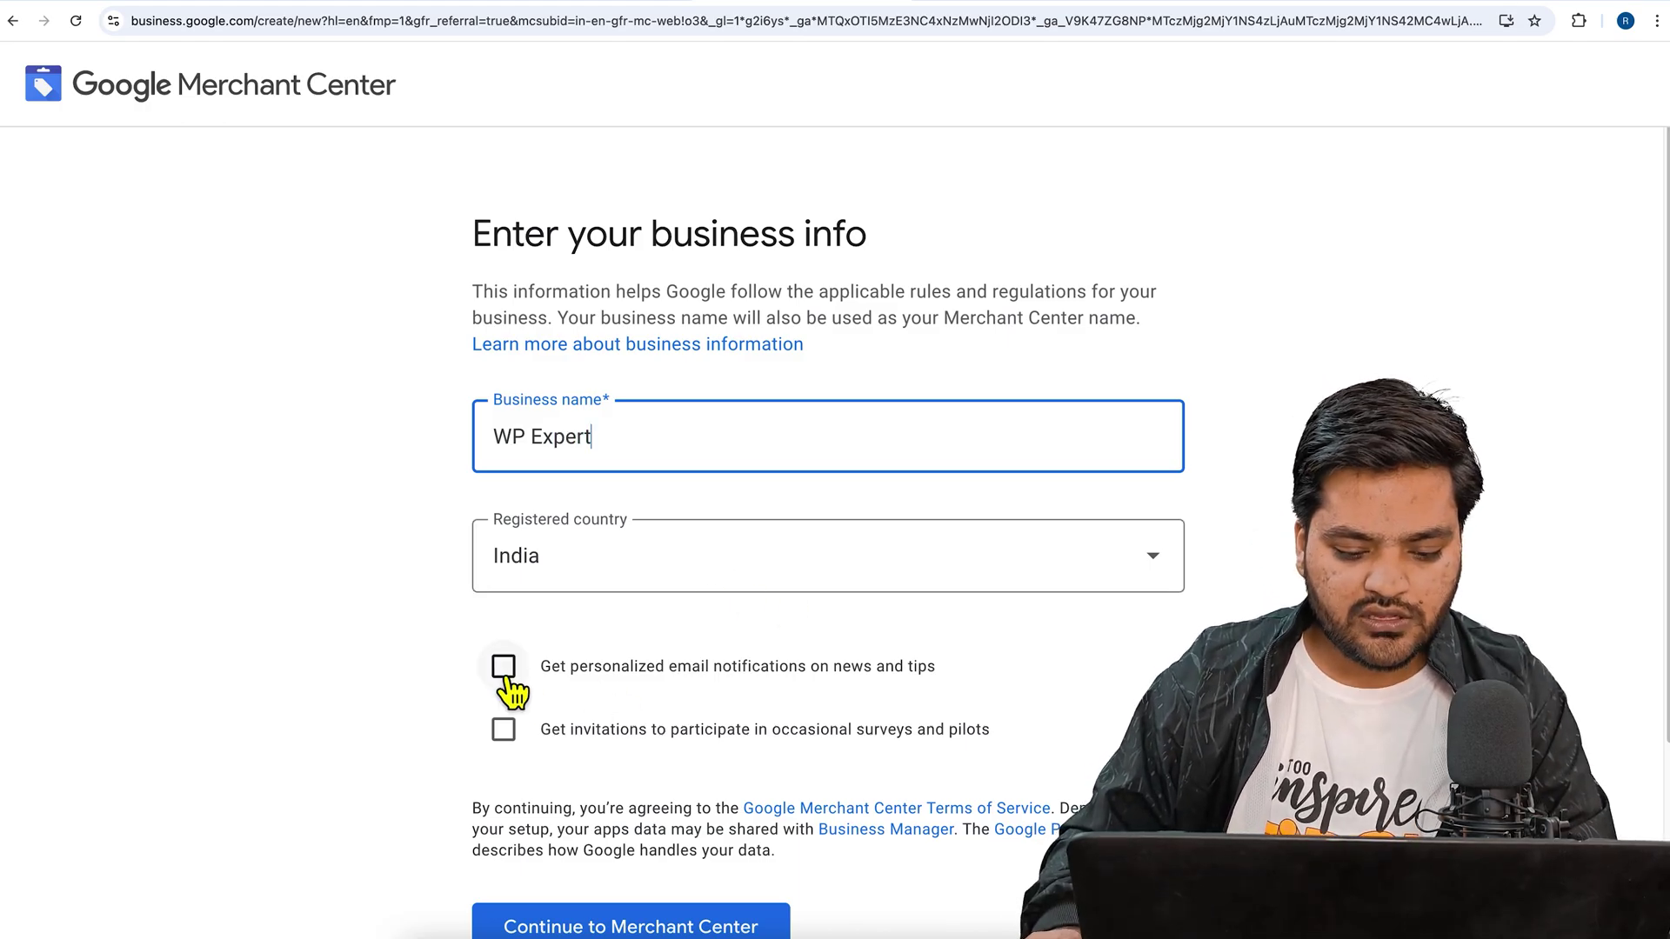
left_click(503, 729)
left_click(504, 665)
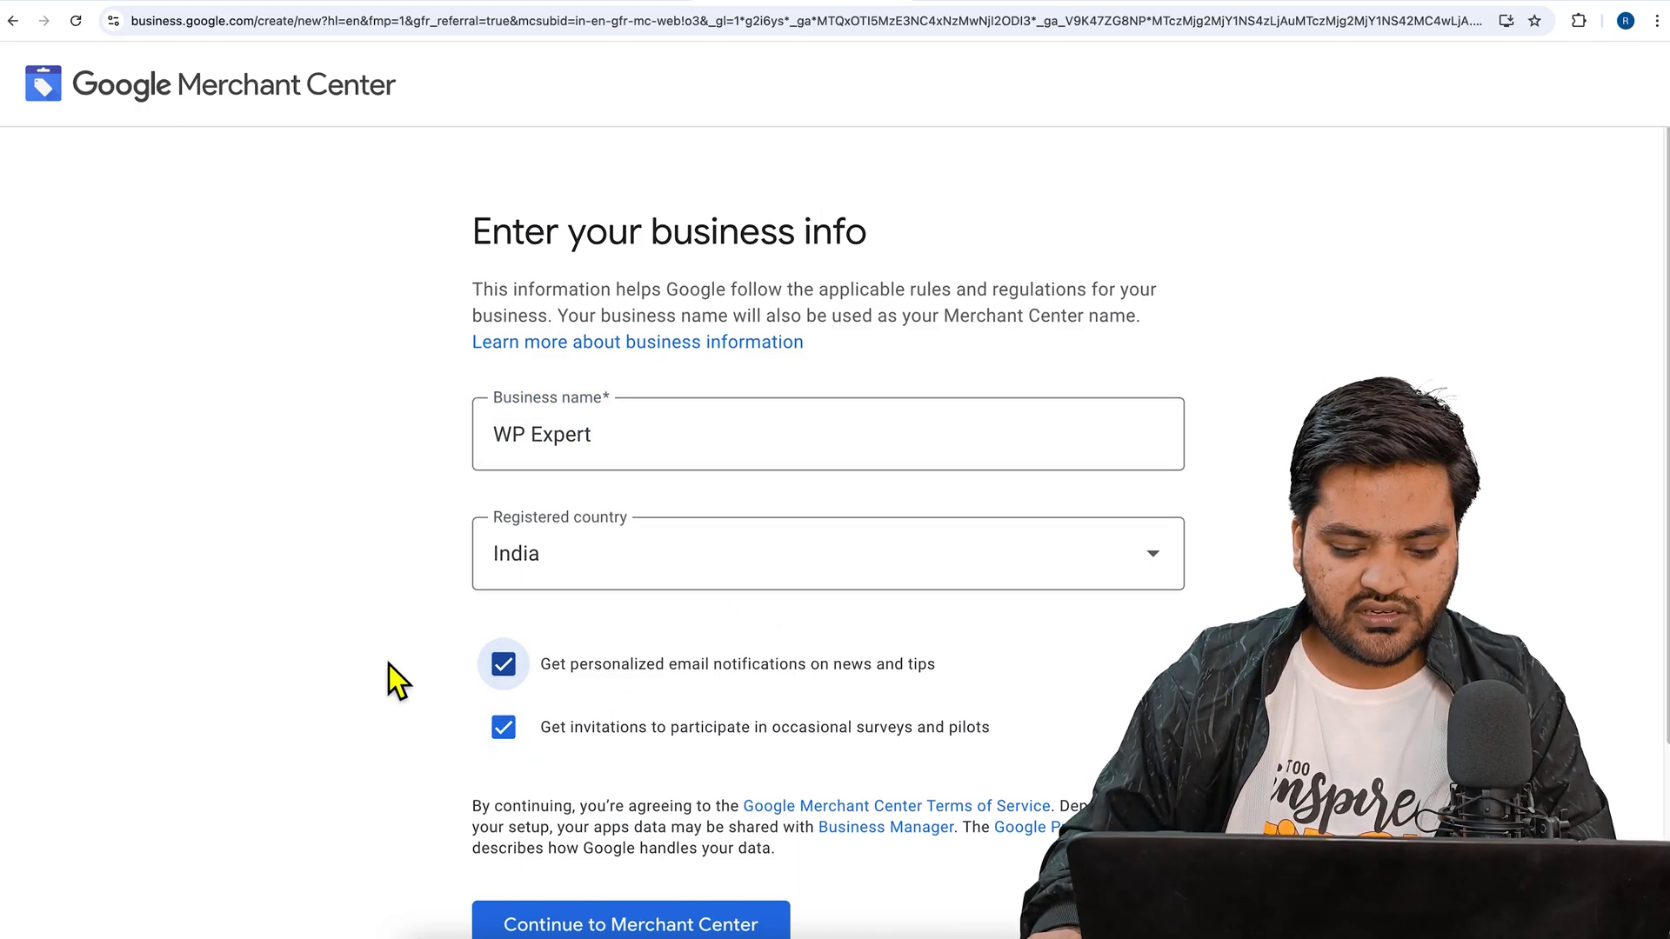
scroll(395, 687, "down", 1)
left_click(608, 905)
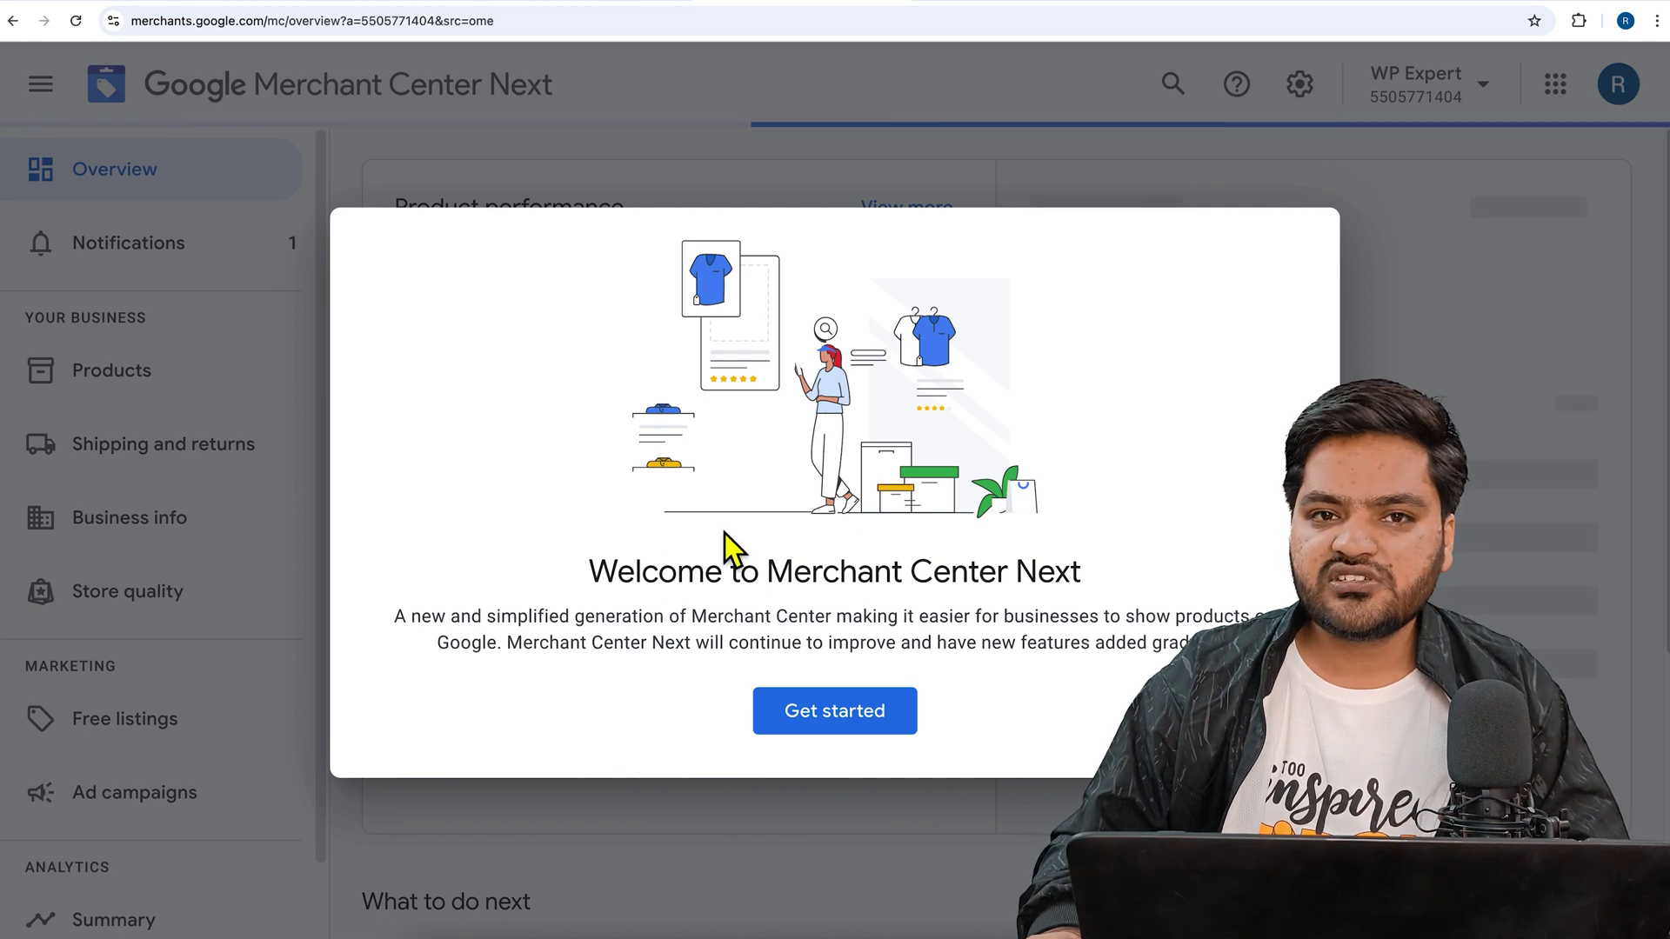
- Close the Welcome to Merchant Center Next message with Get started
left_click_drag(605, 585, 1054, 574)
left_click_drag(439, 626, 994, 631)
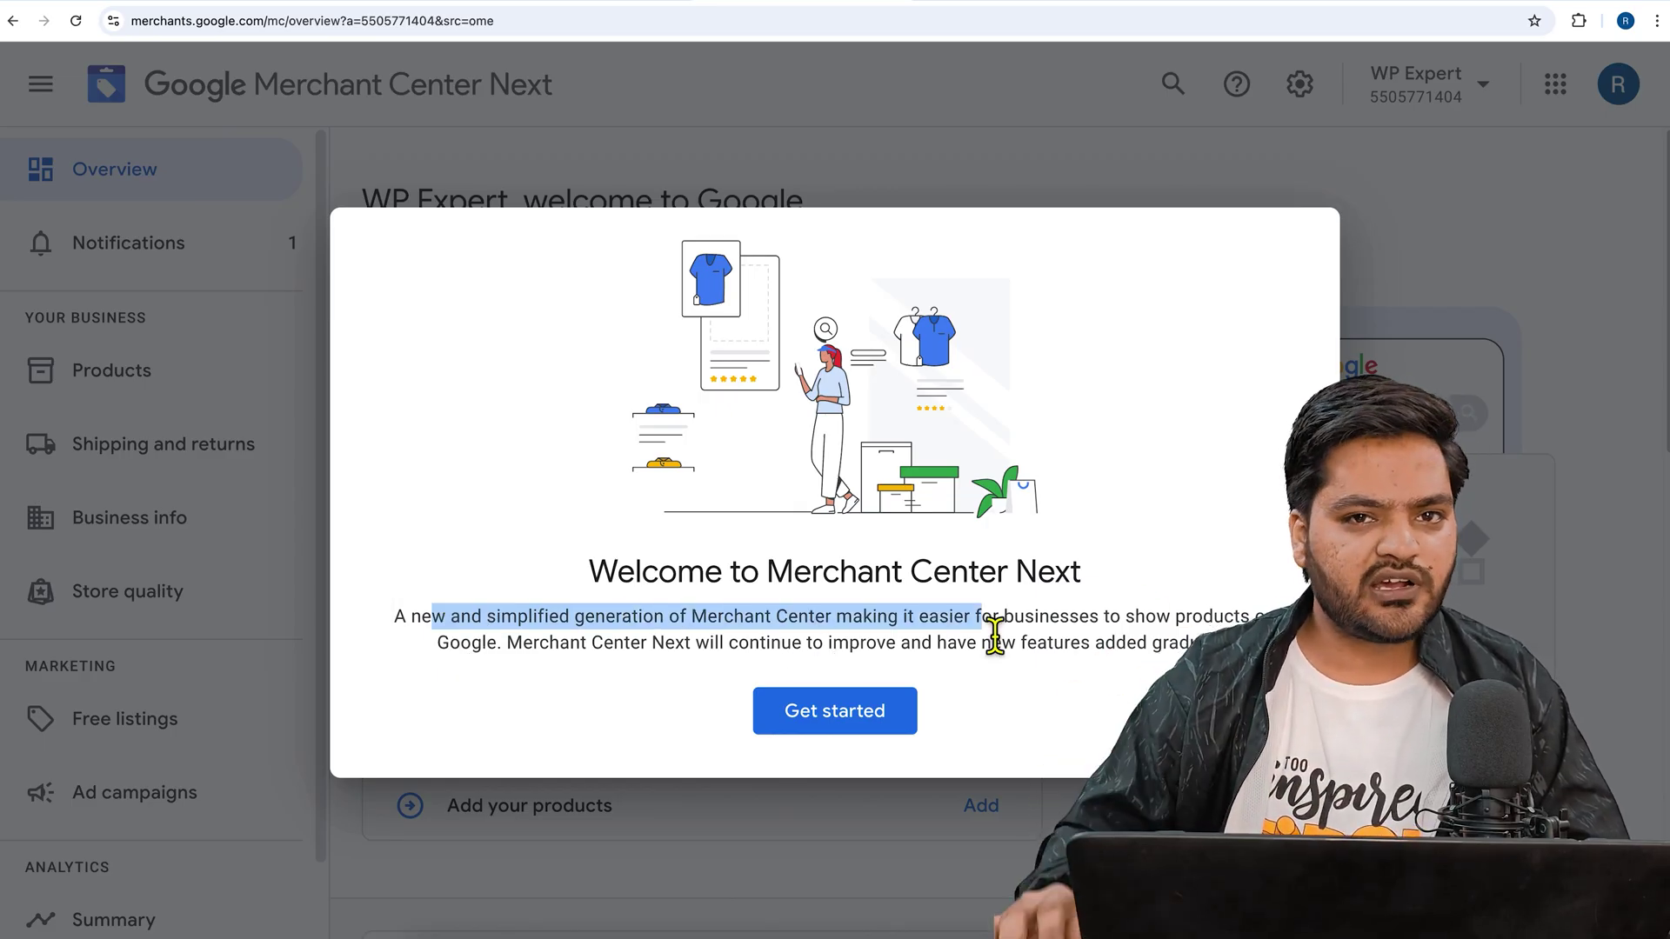
left_click(830, 717)
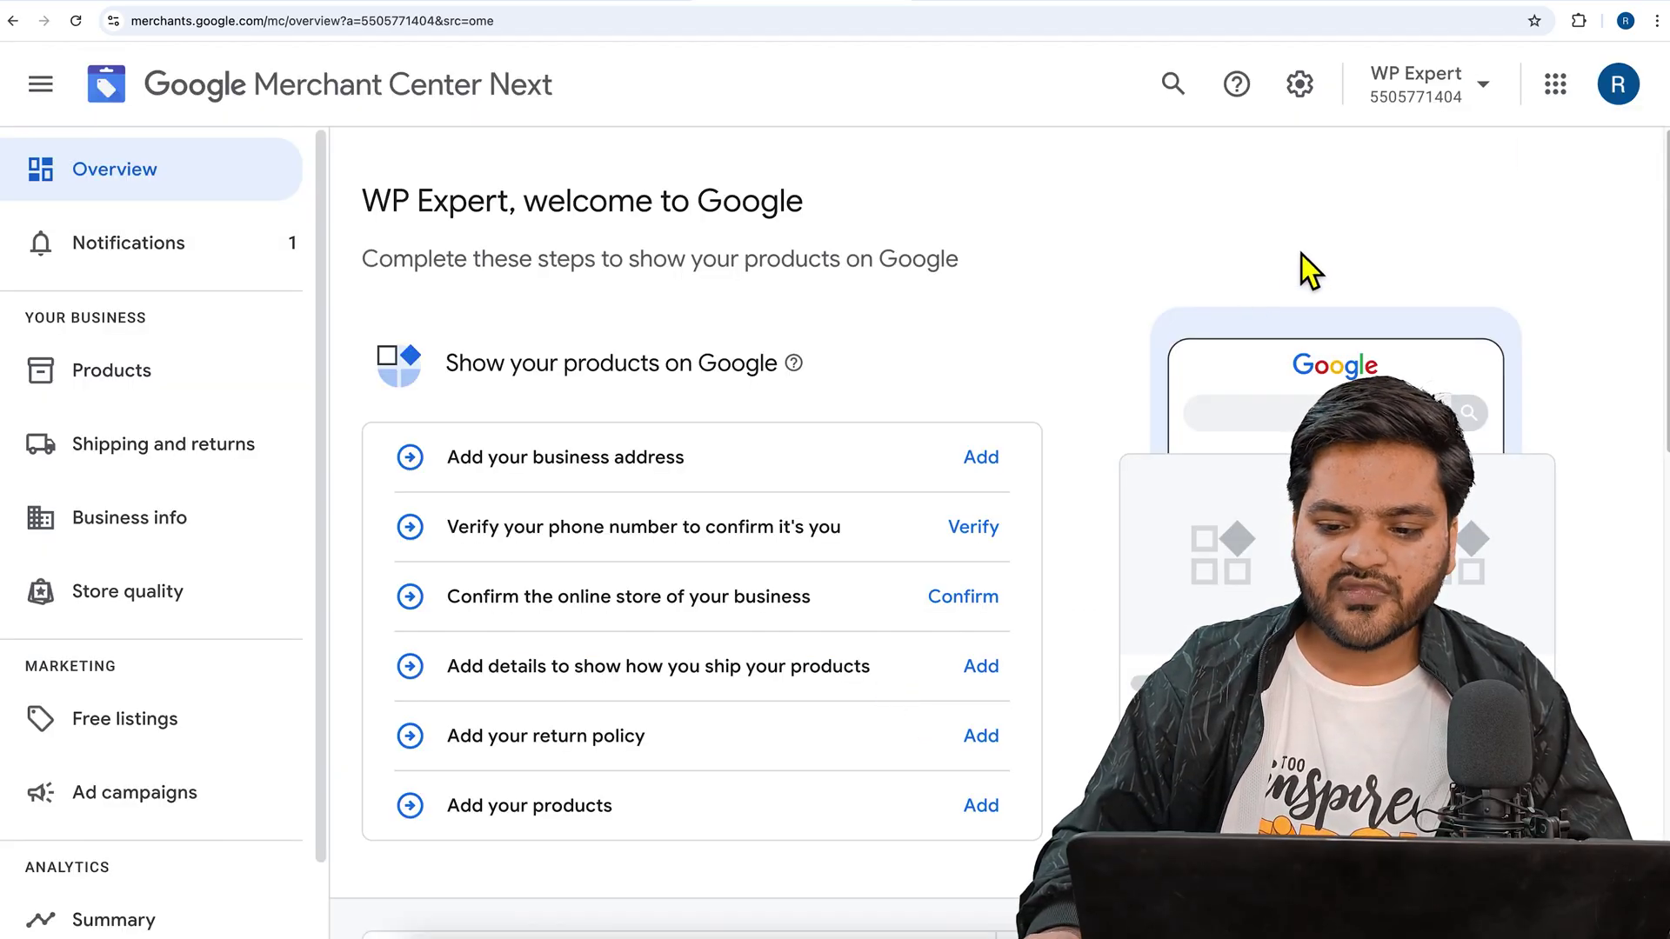
left_click(1619, 88)
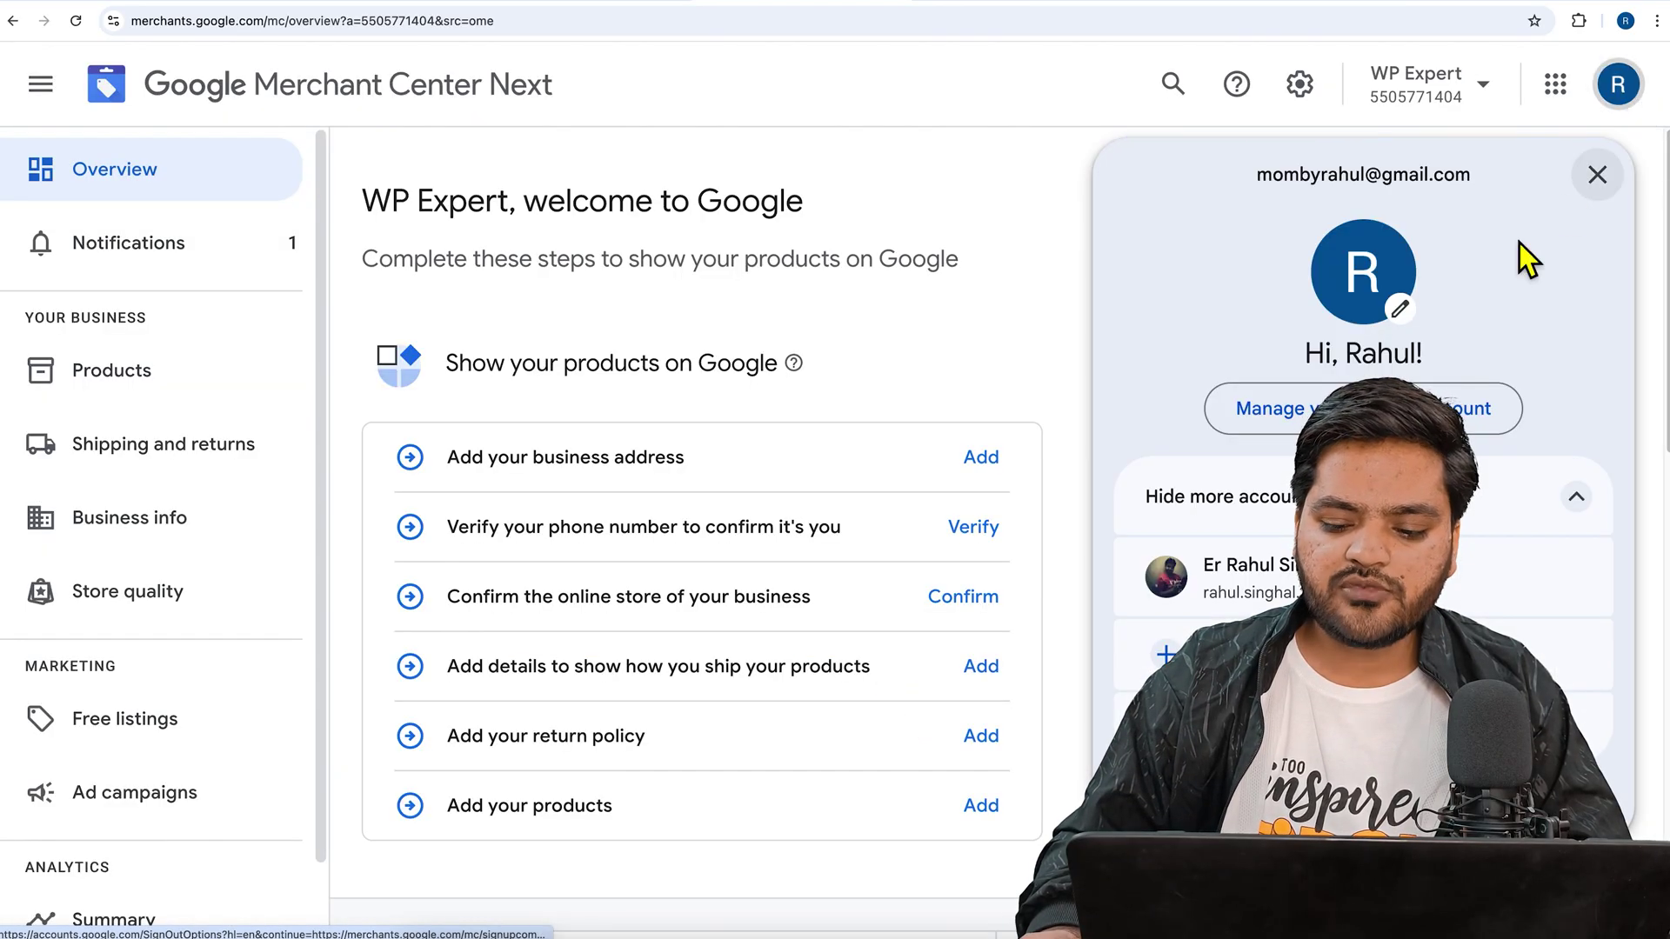
left_click_drag(1261, 188, 1513, 213)
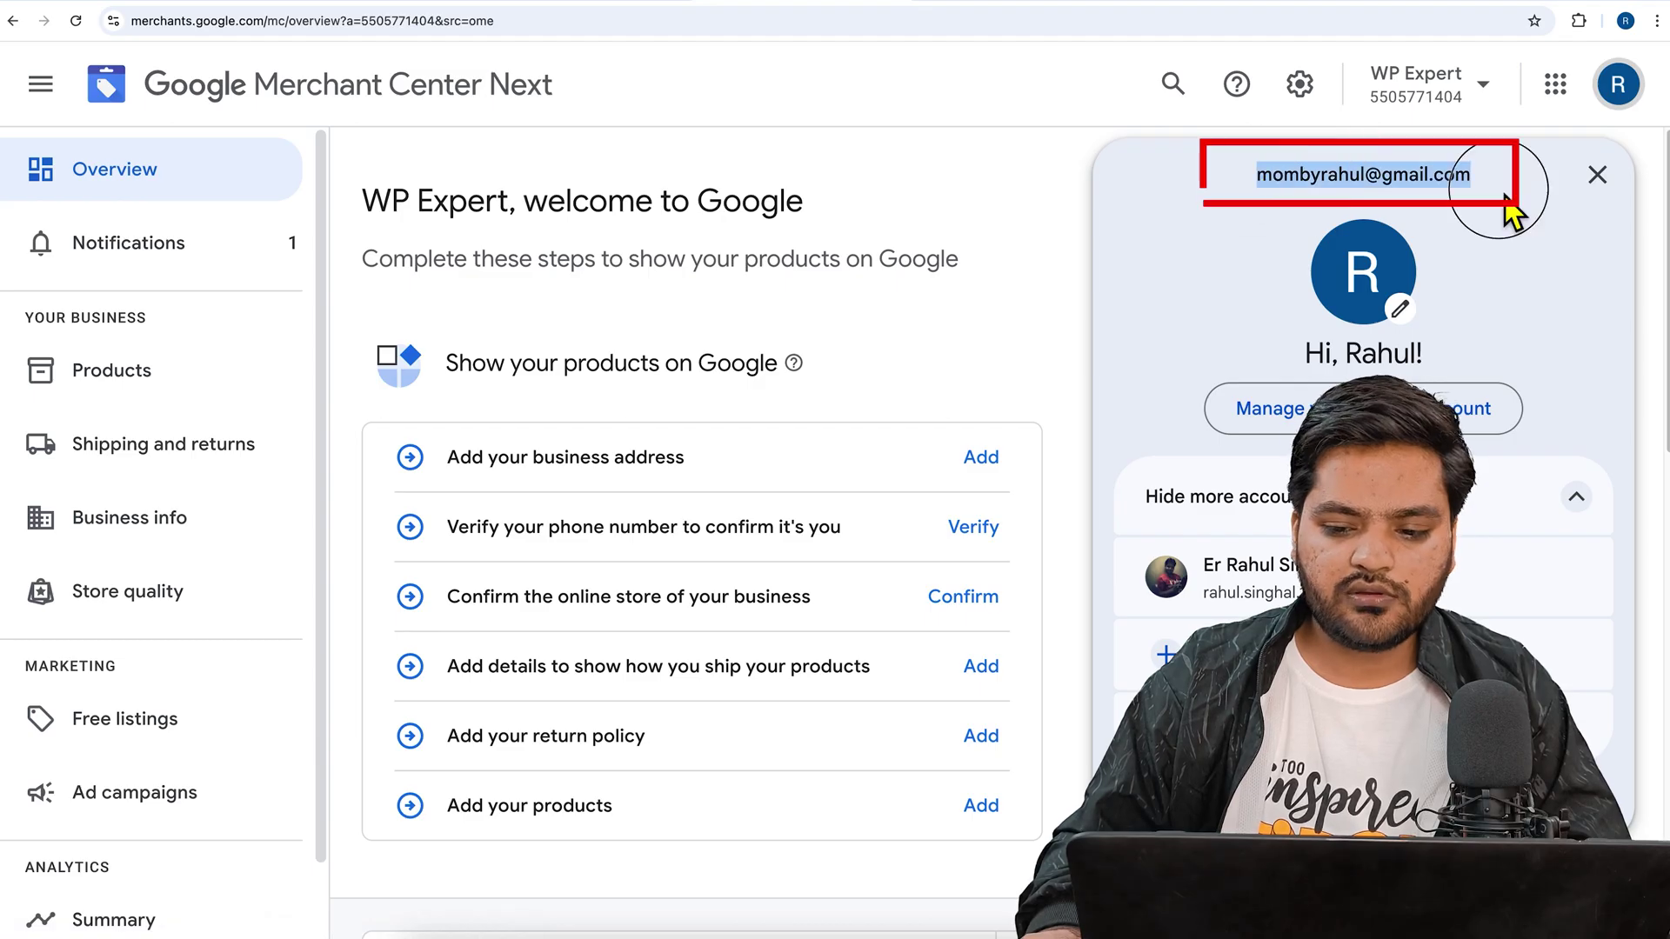
left_click(1030, 227)
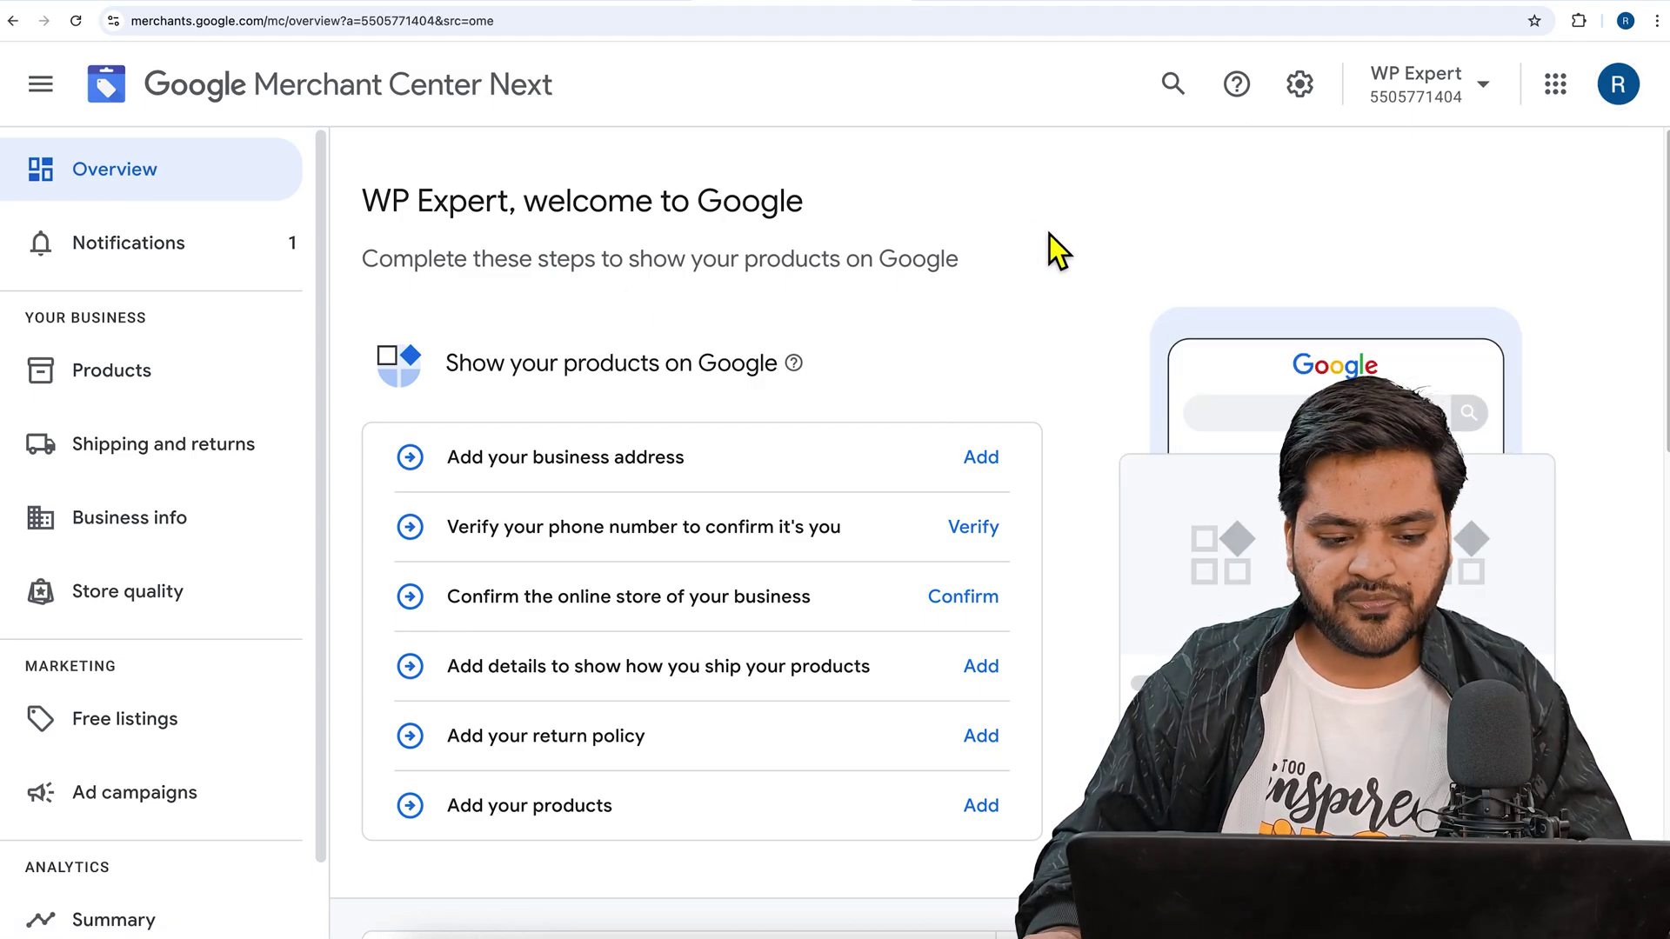
left_click_drag(375, 209, 801, 207)
left_click_drag(366, 261, 954, 279)
left_click(899, 280)
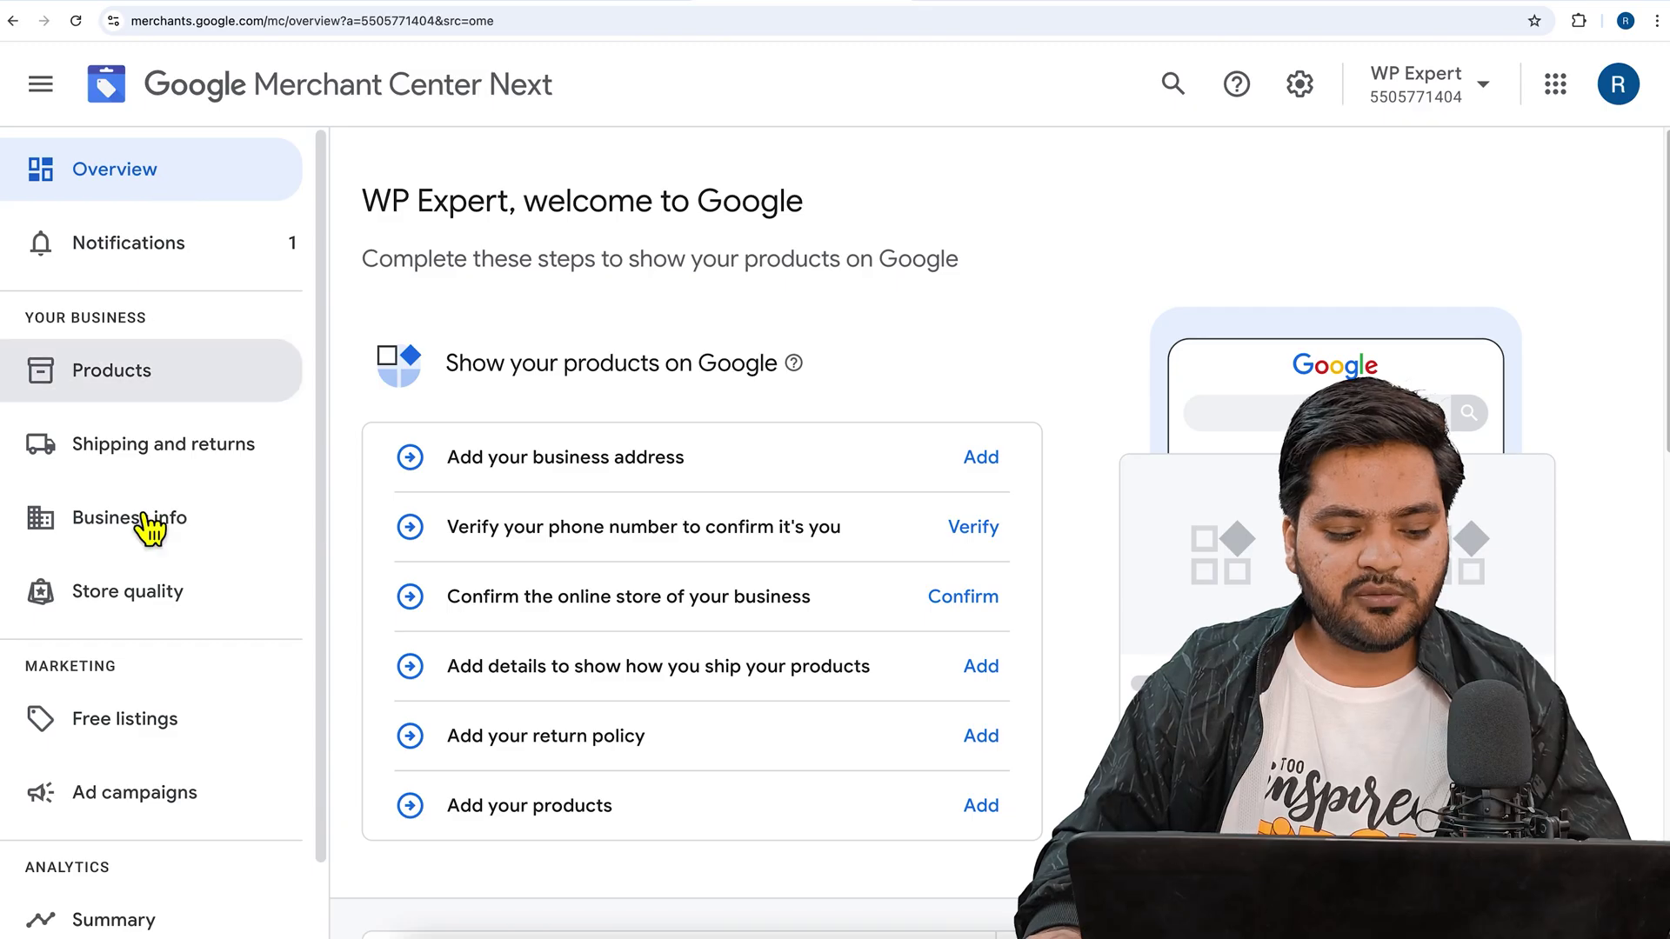
scroll(144, 539, "down", 1)
scroll(194, 678, "up", 1)
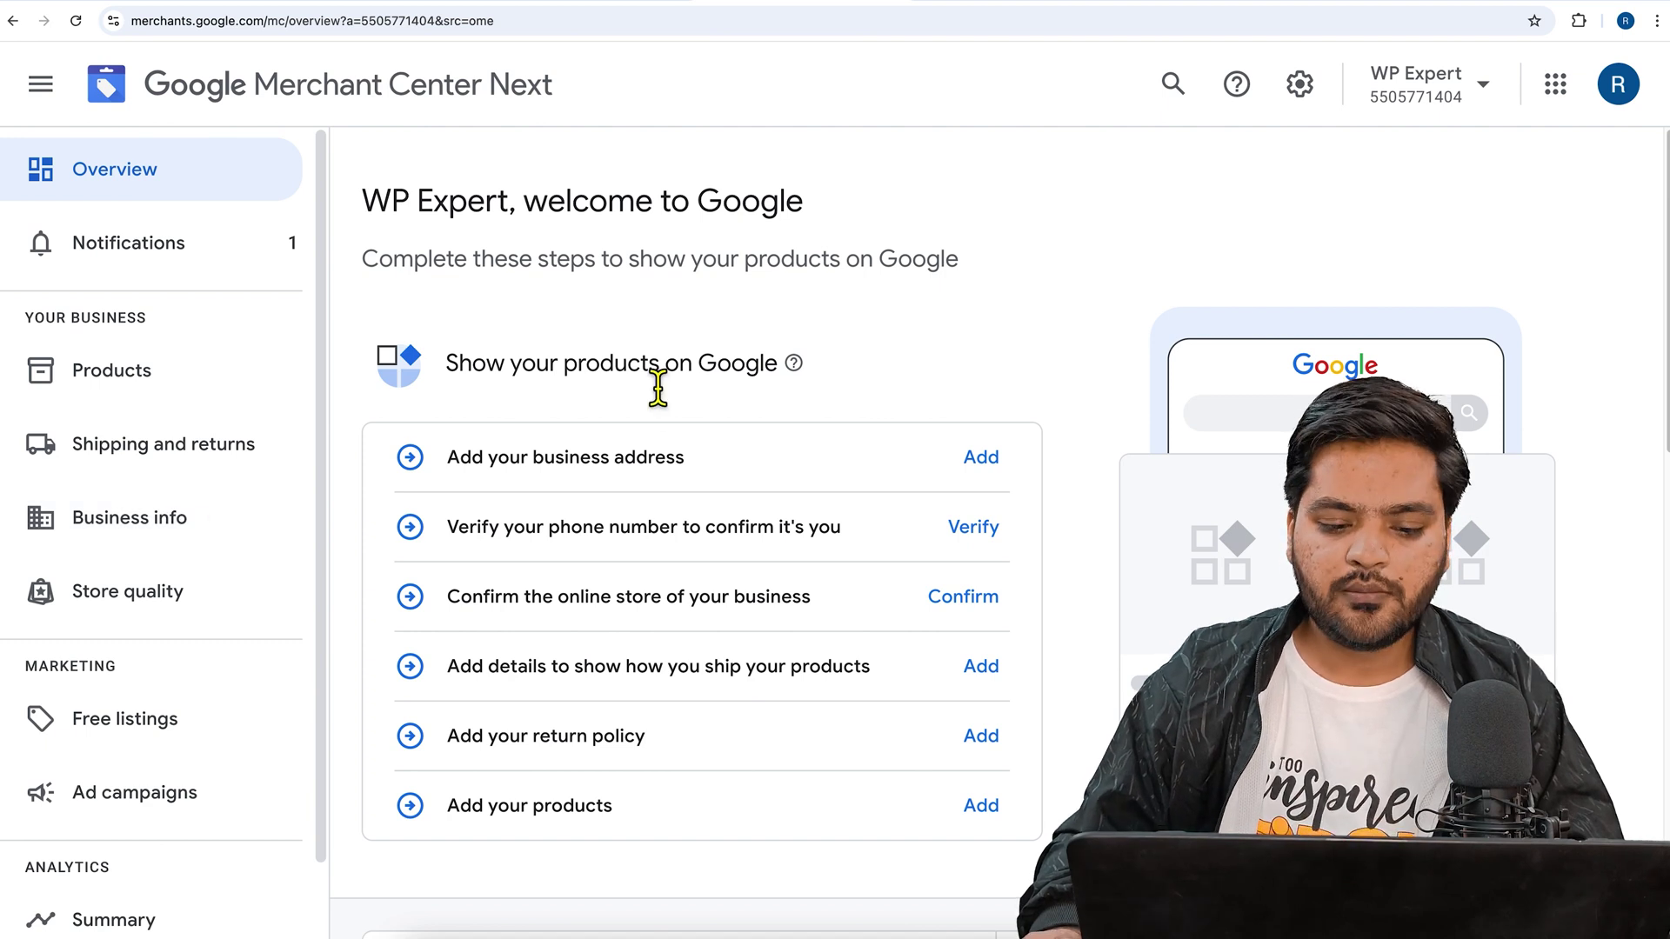
left_click_drag(452, 369, 746, 370)
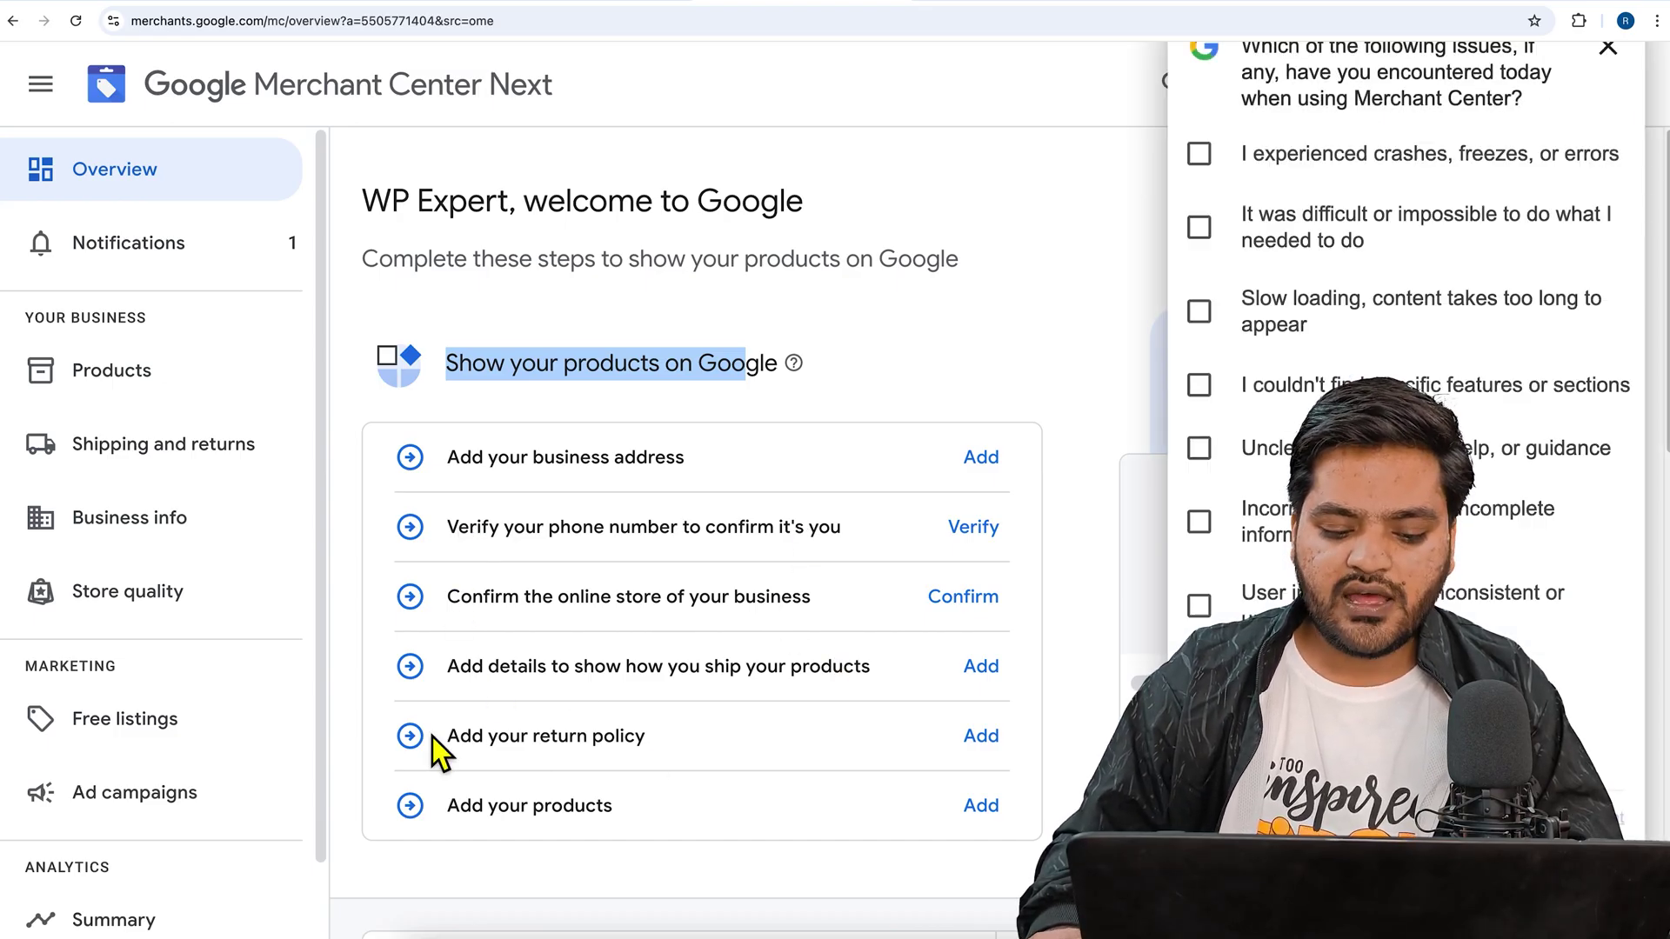
scroll(774, 692, "down", 5)
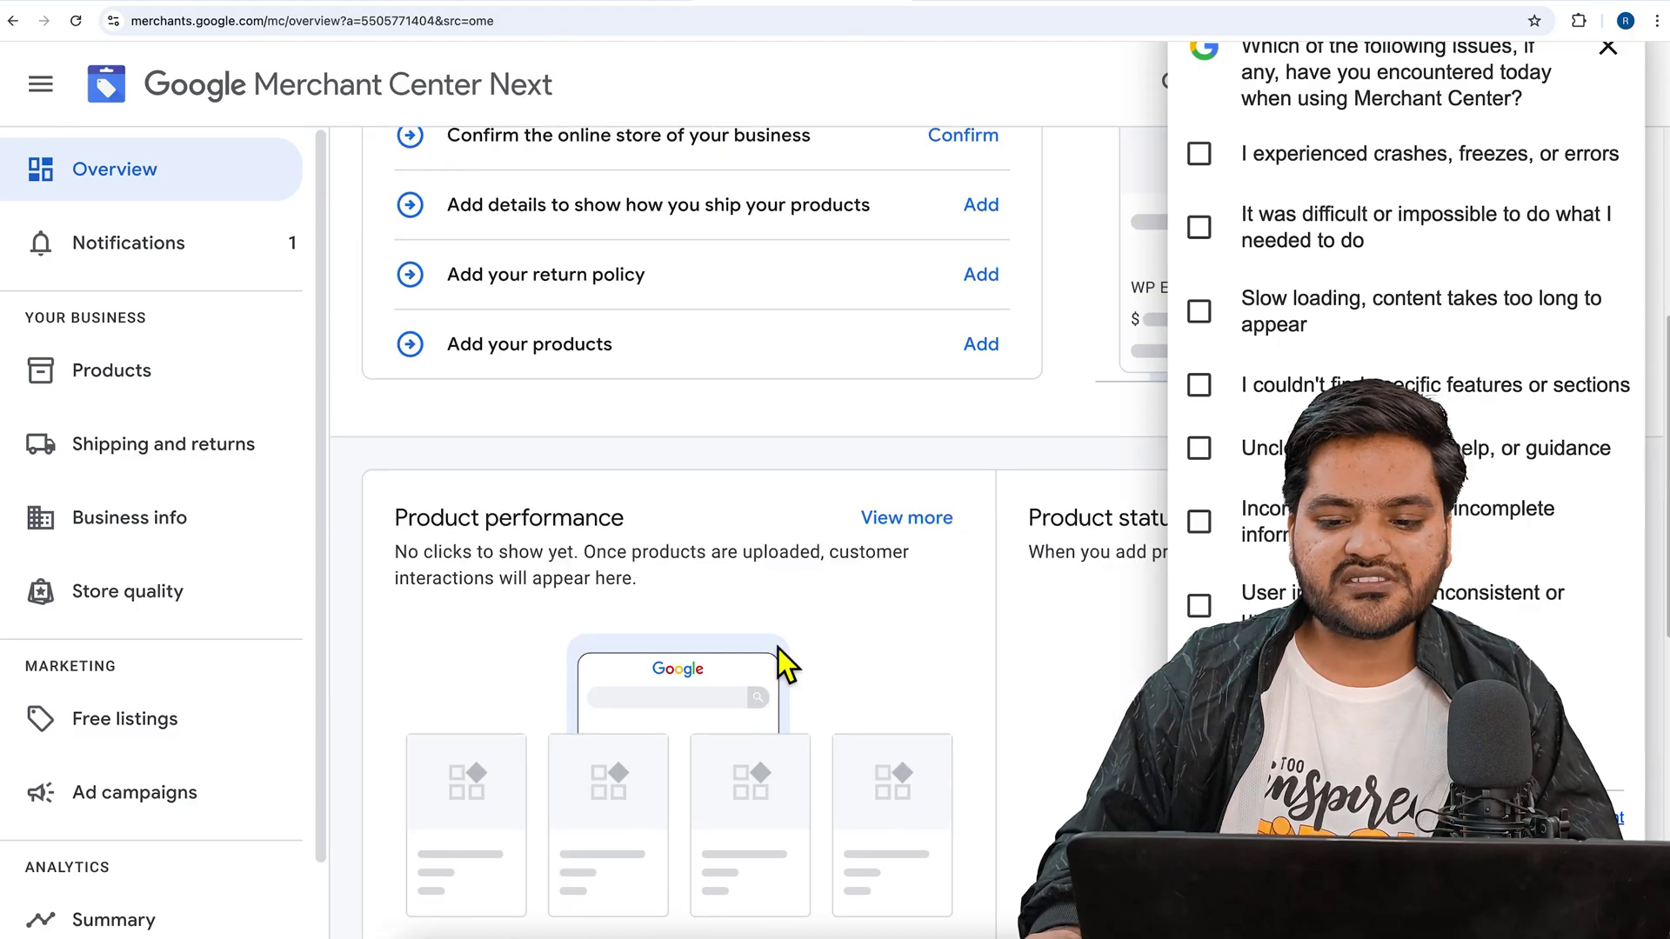
scroll(807, 633, "up", 5)
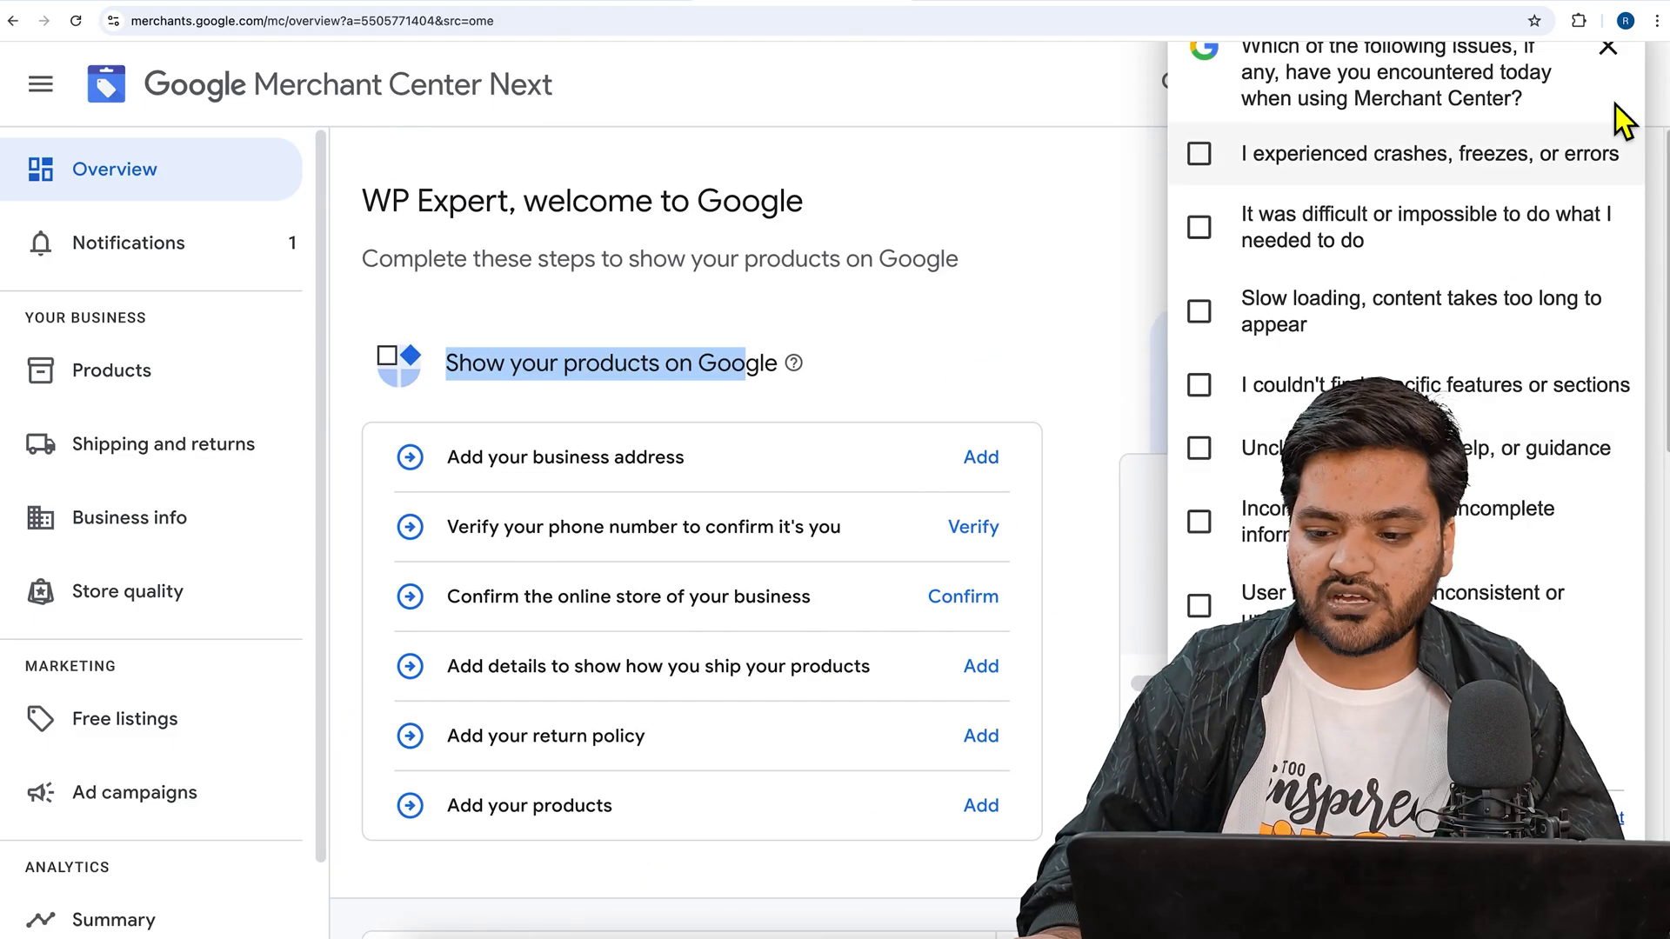
left_click(1634, 75)
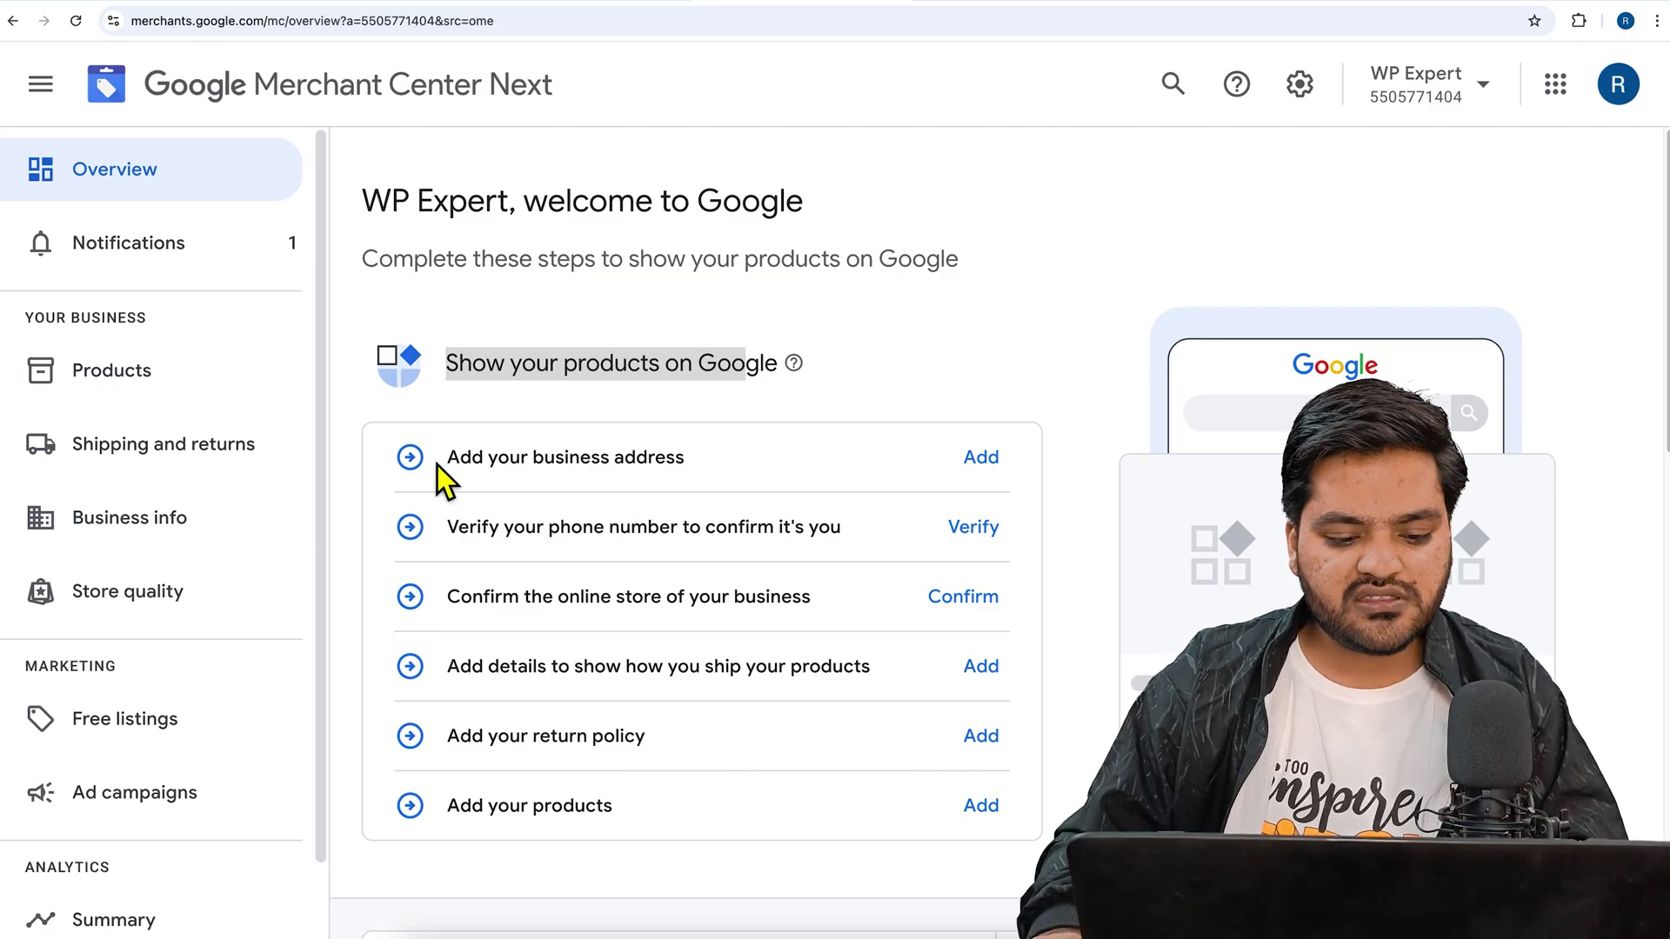
left_click_drag(460, 461, 687, 465)
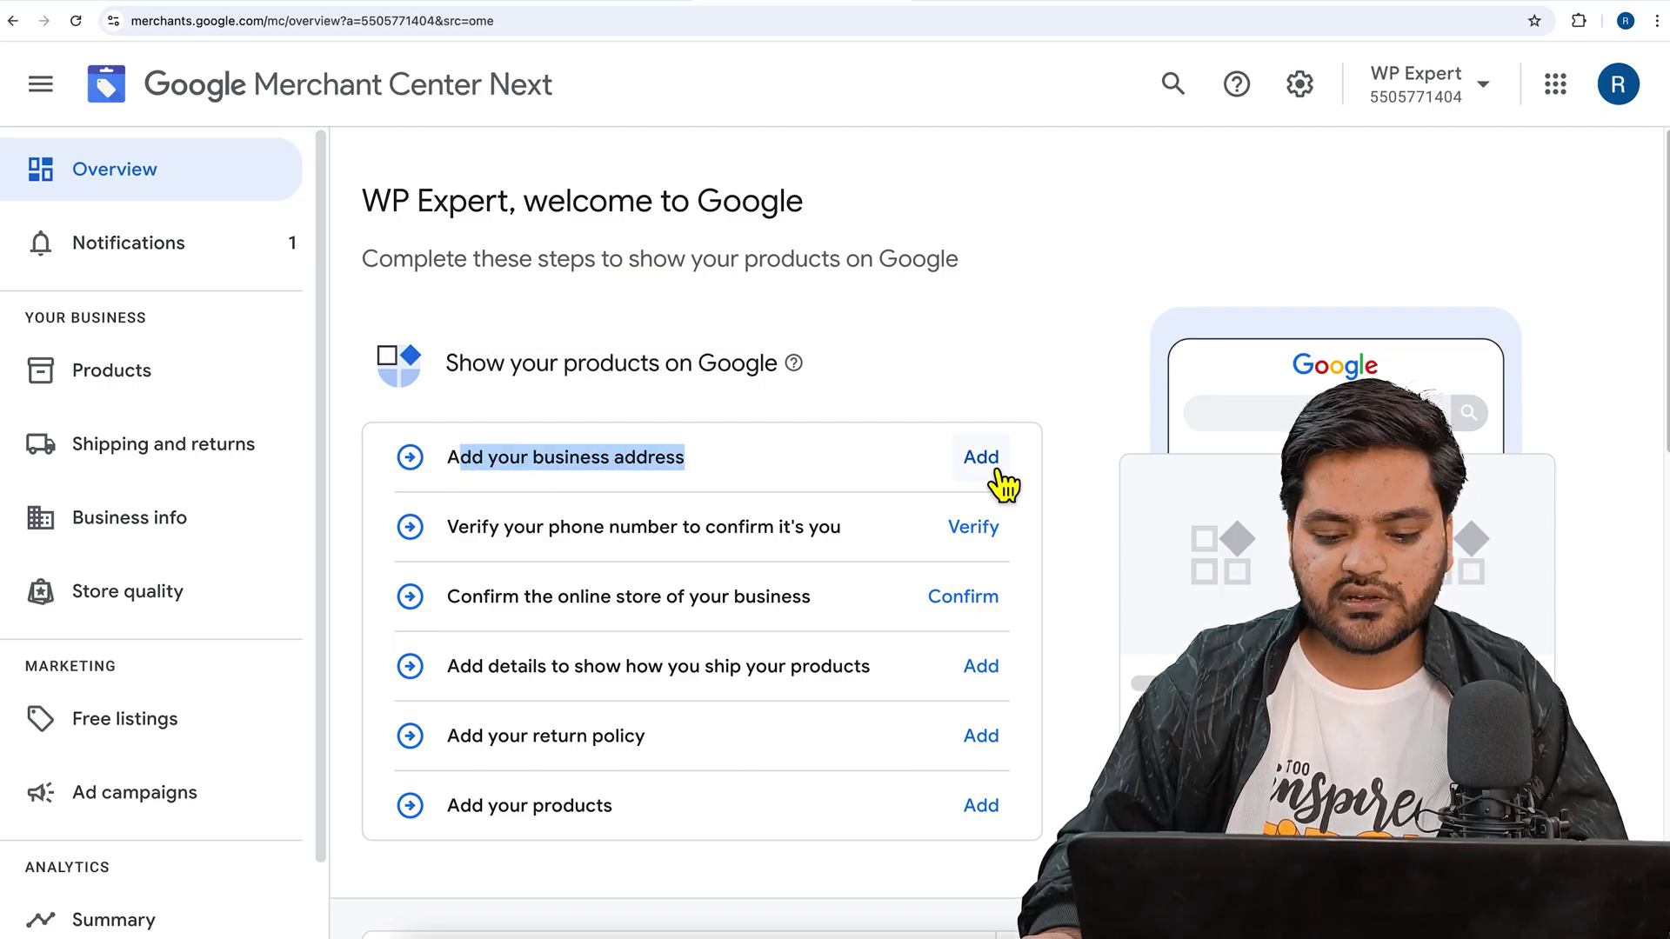
- Open the business address form and enter the first address line and a city
left_click(984, 460)
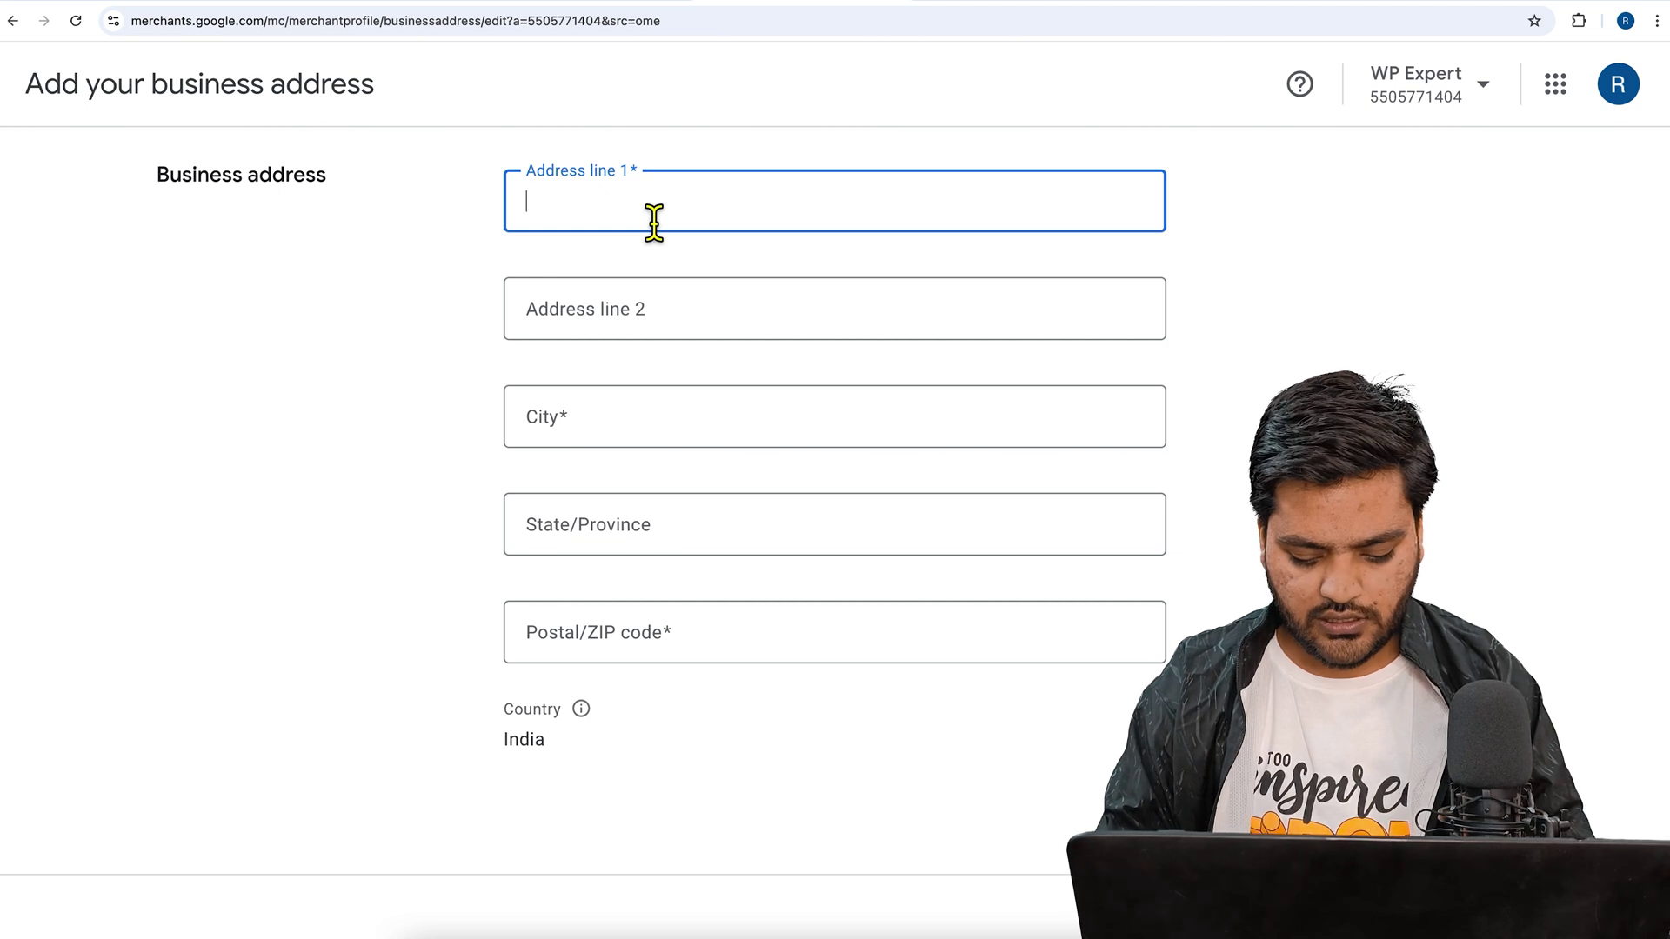
type("Demo")
key("Tab")
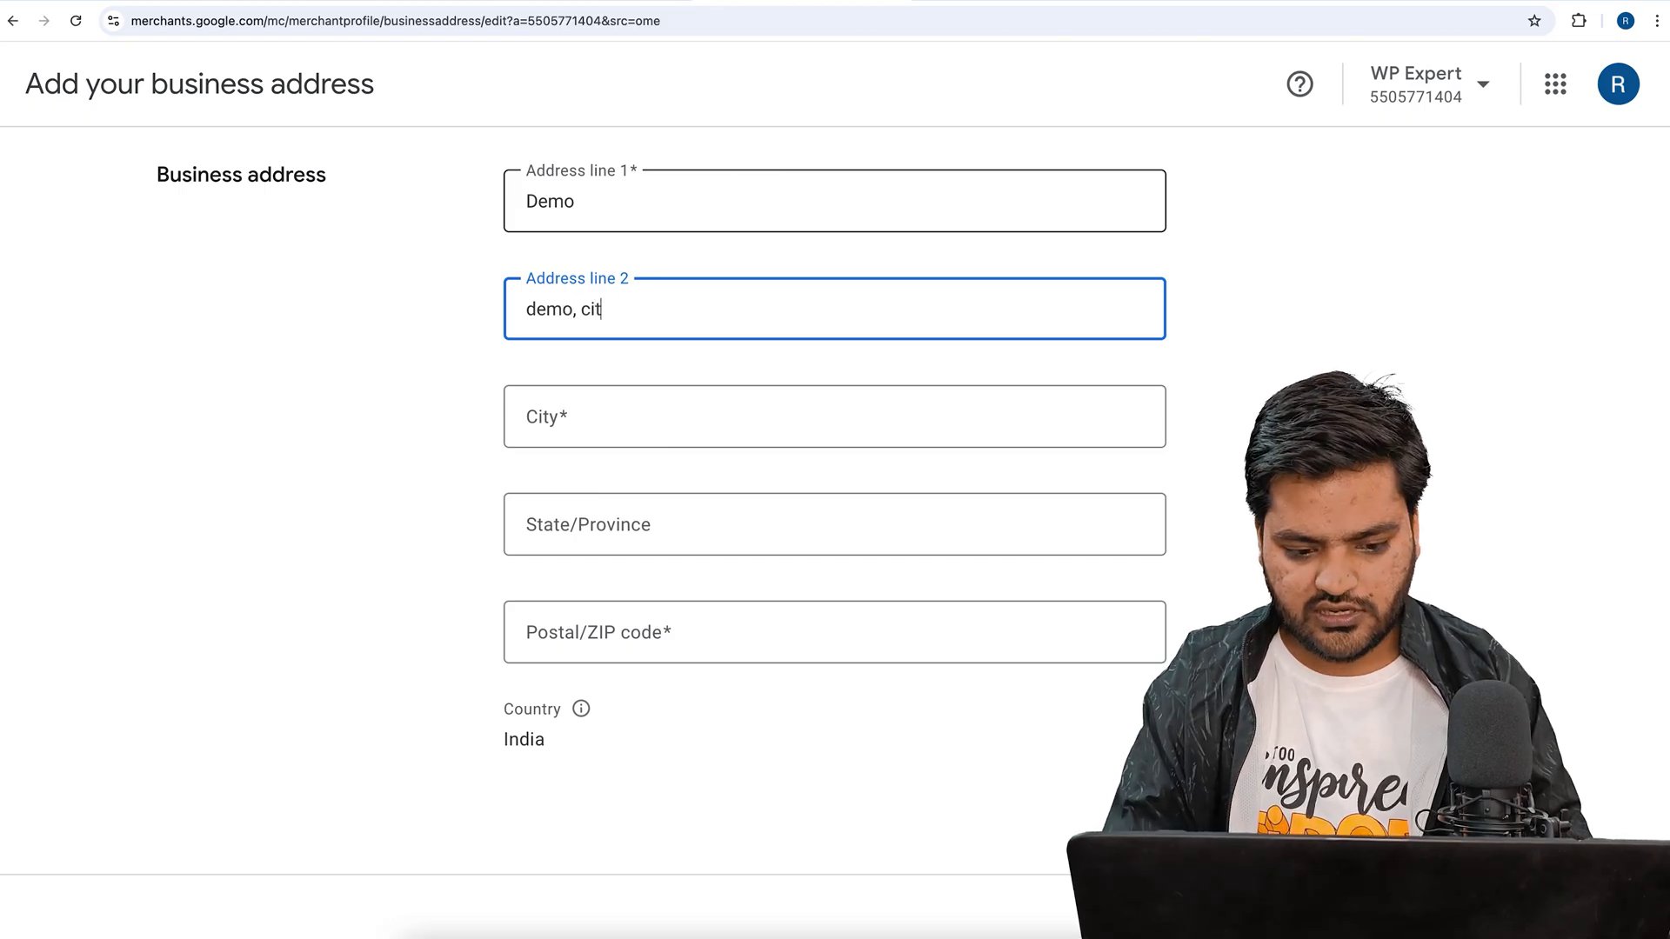
left_click(689, 437)
type("Delhi")
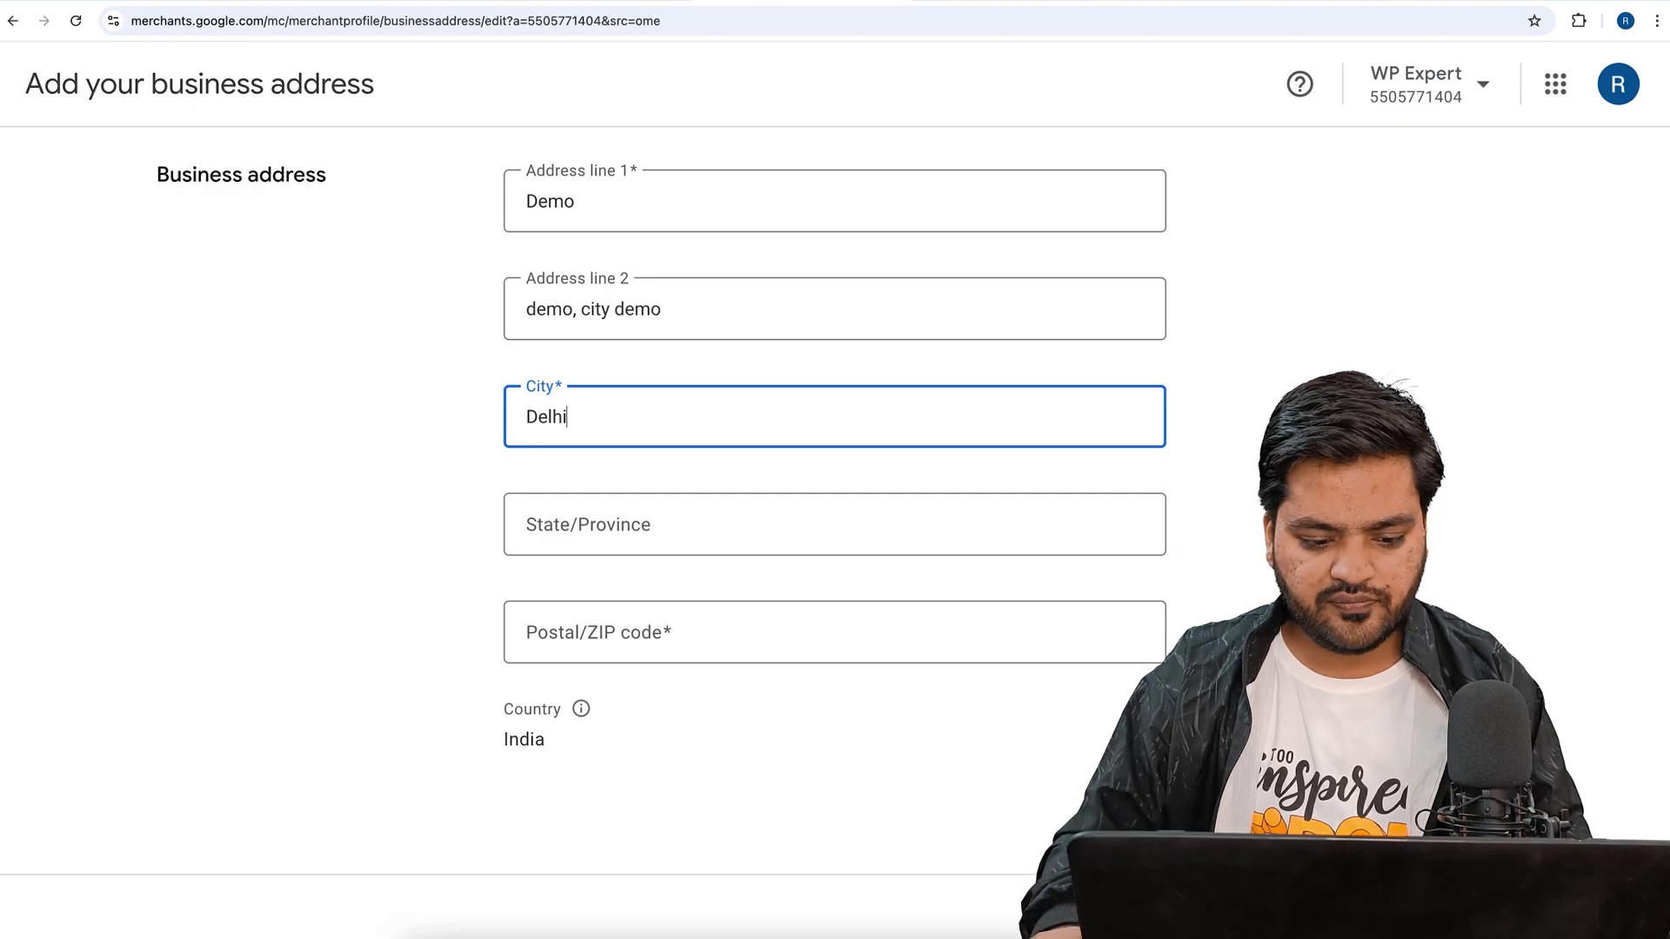
- Correct the city, fill in the state and postal code, and submit the address
left_click(708, 540)
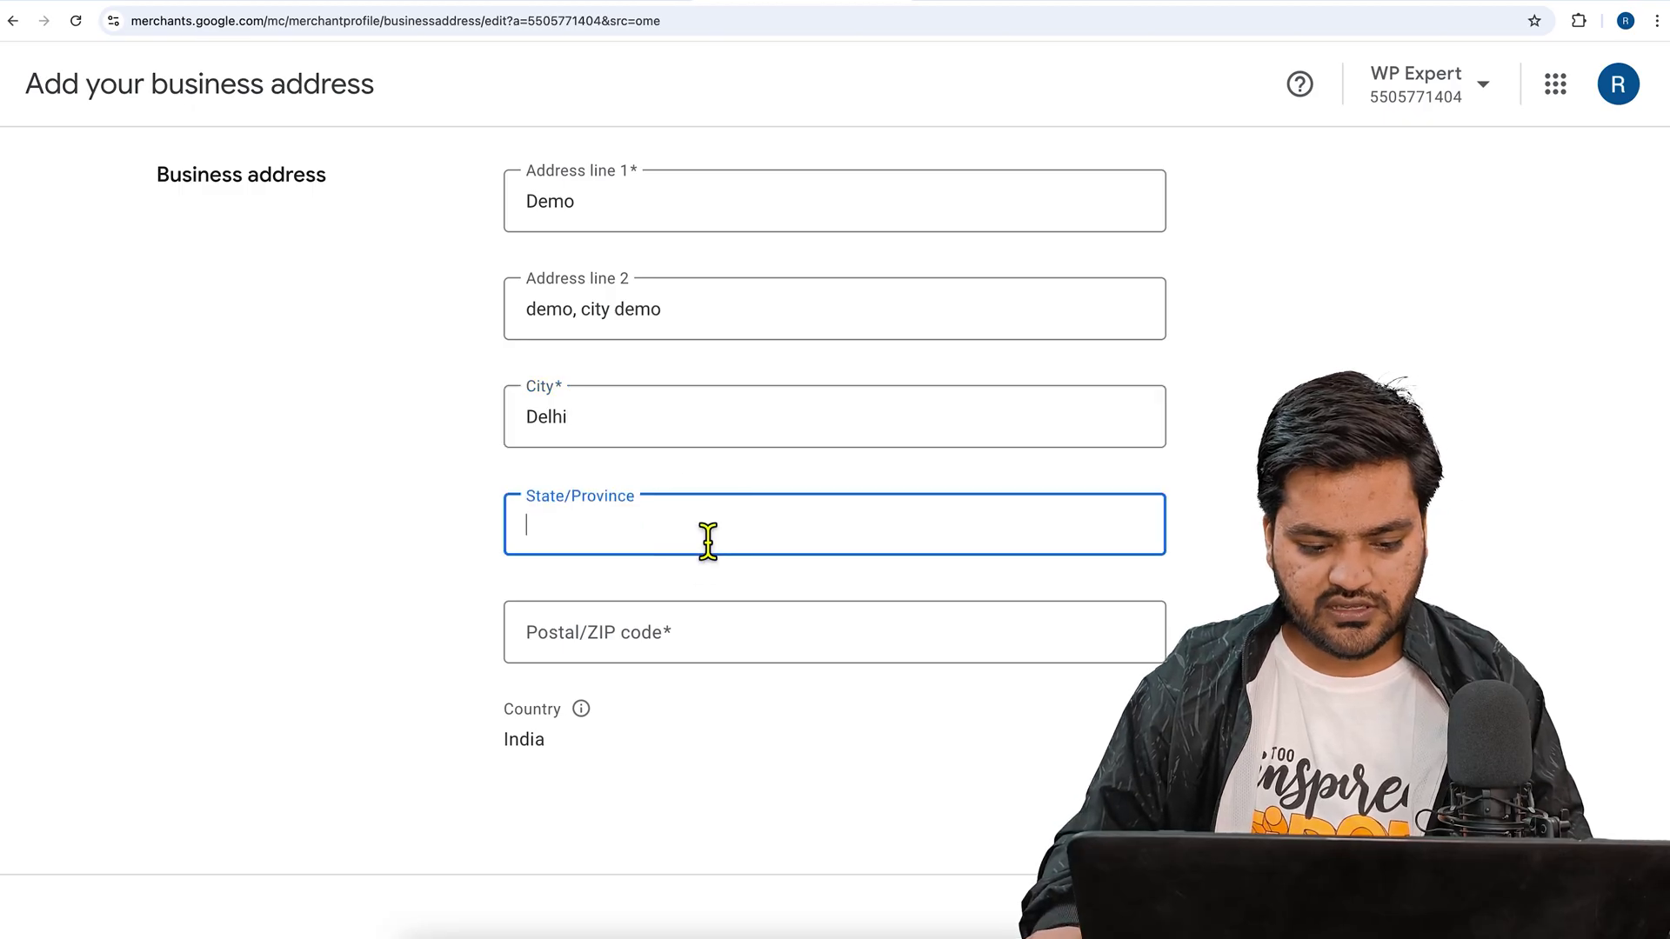
double_click(634, 421)
type("Jaipur")
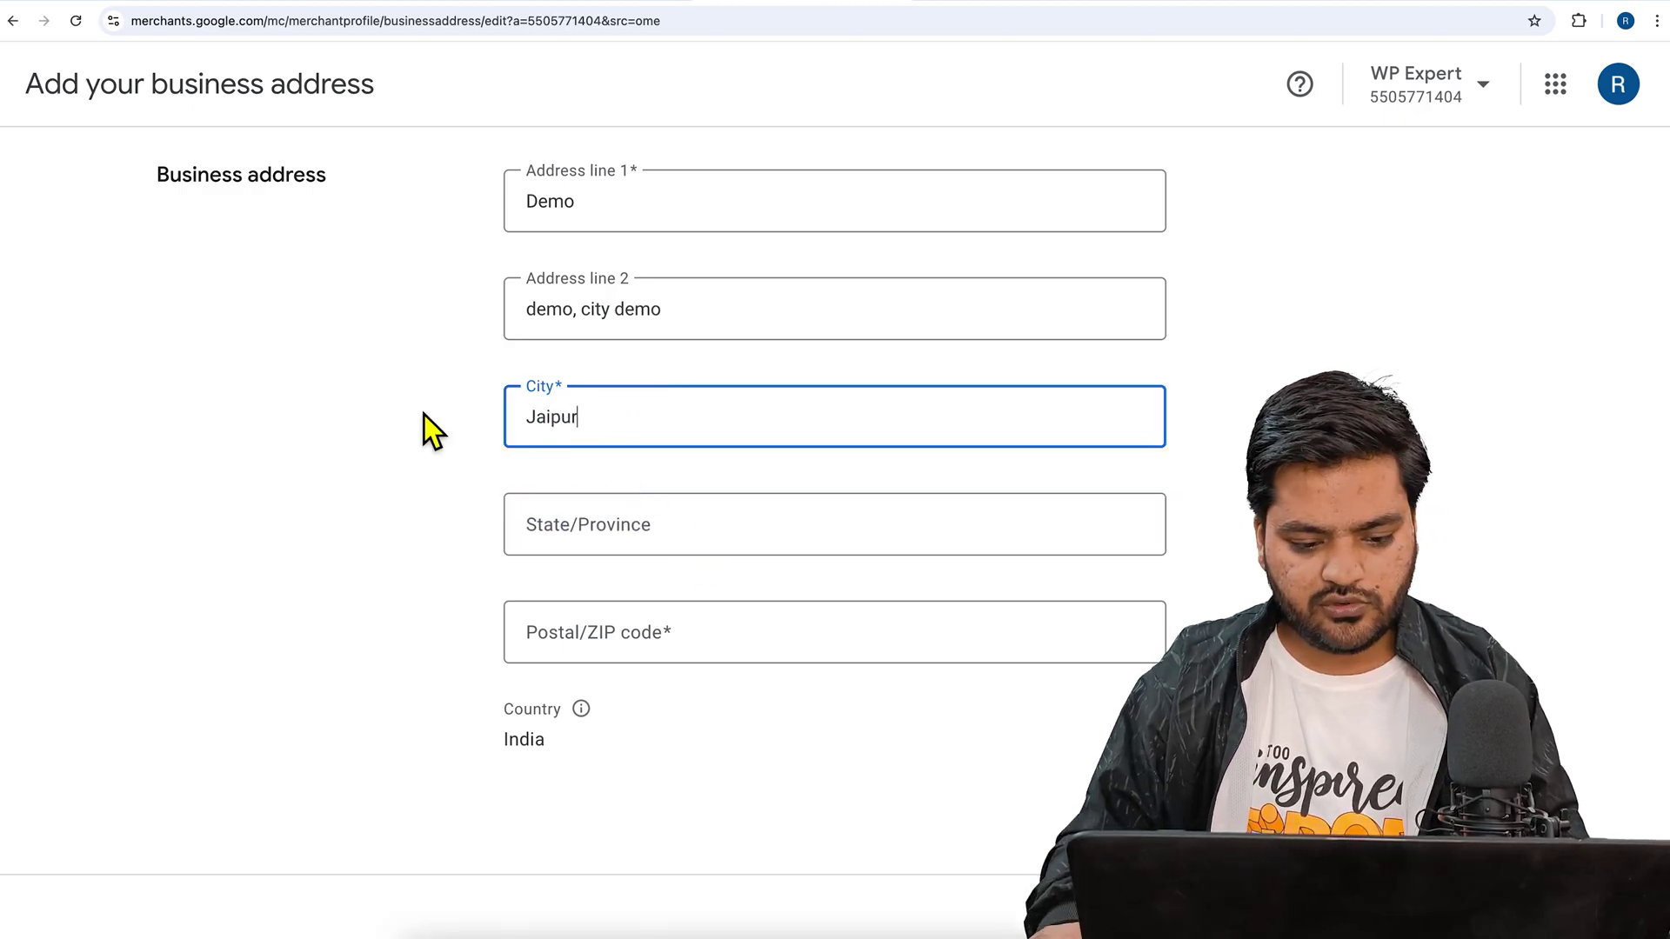
left_click(687, 528)
type("Rajasthan")
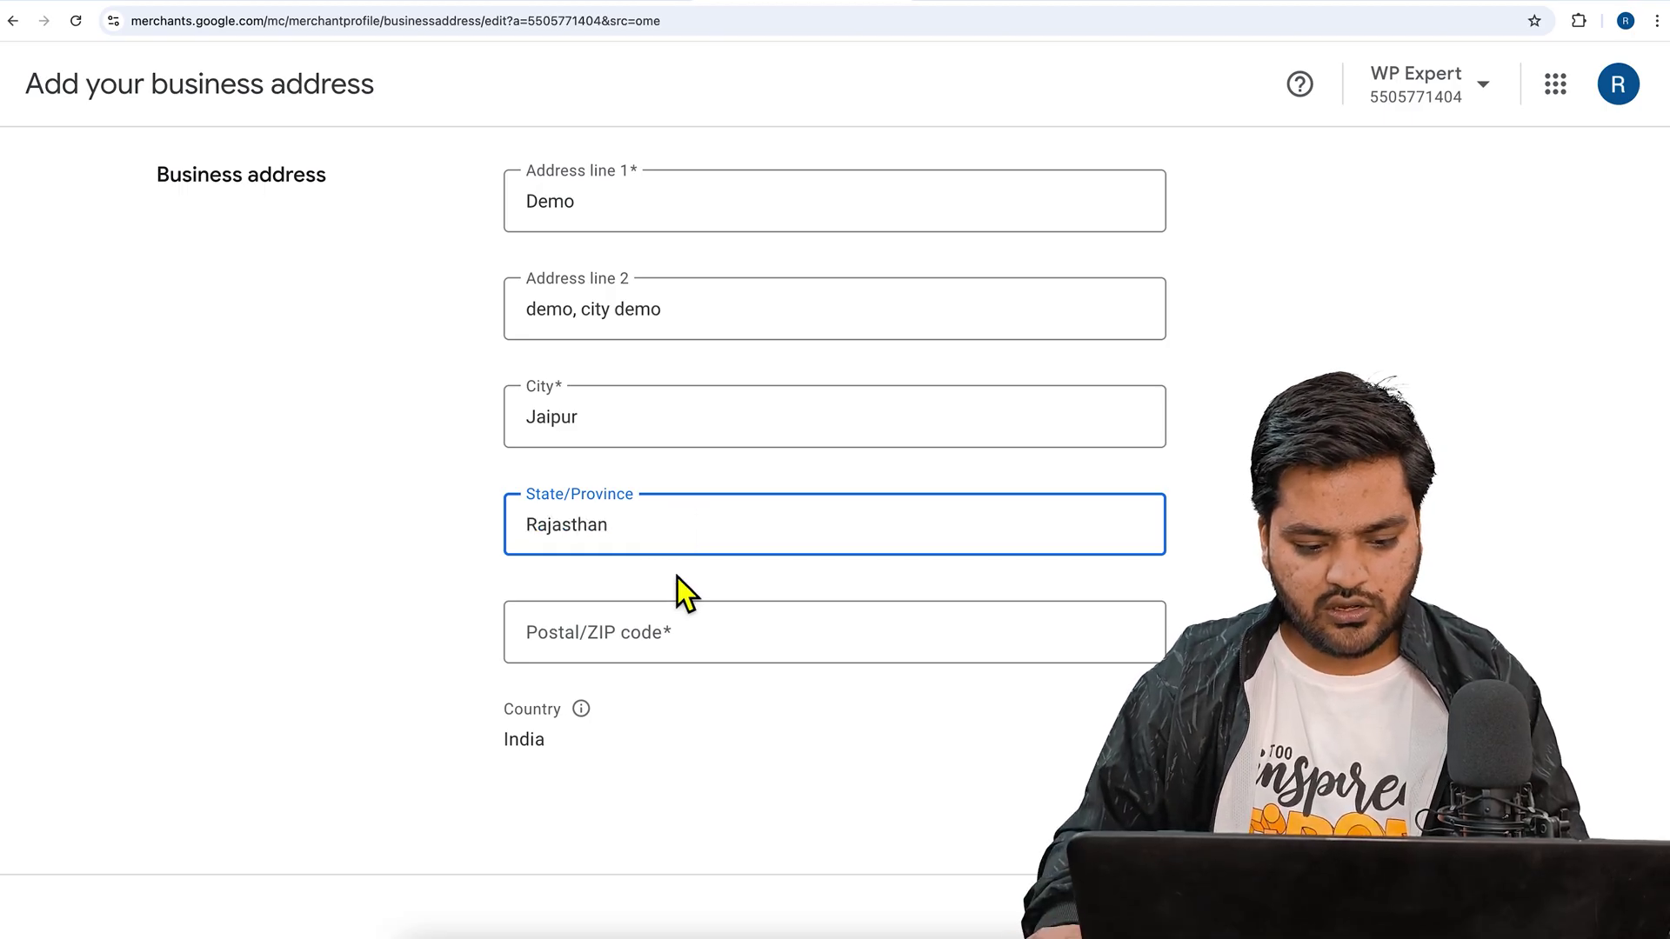
left_click(667, 641)
type("302015")
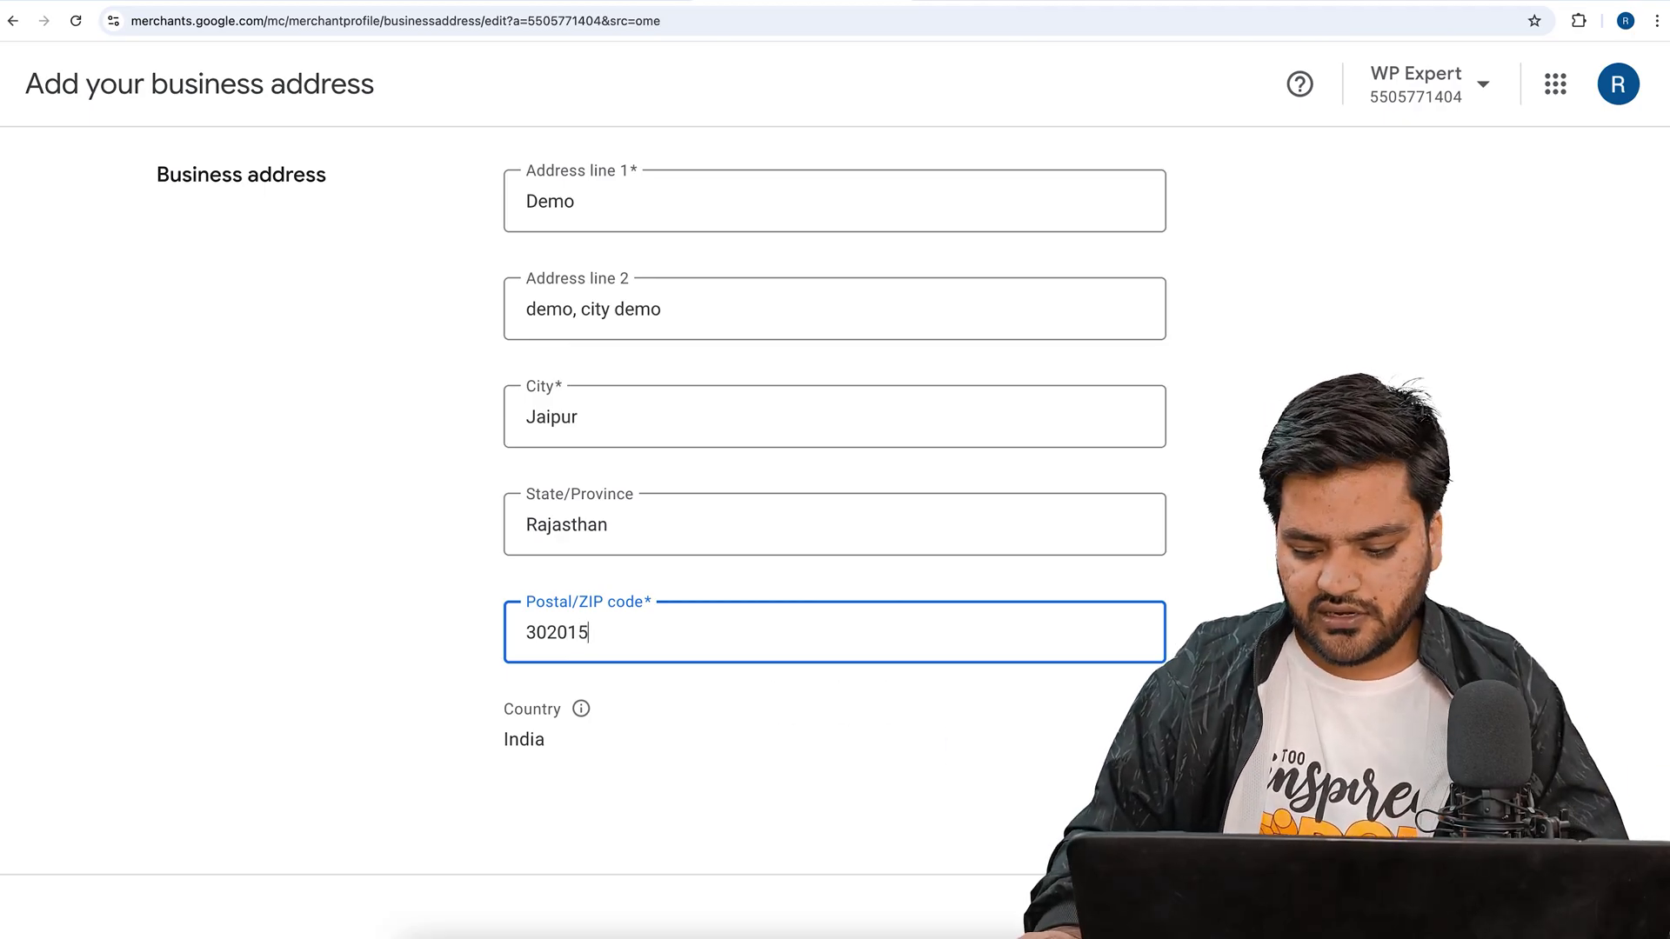
key("Return")
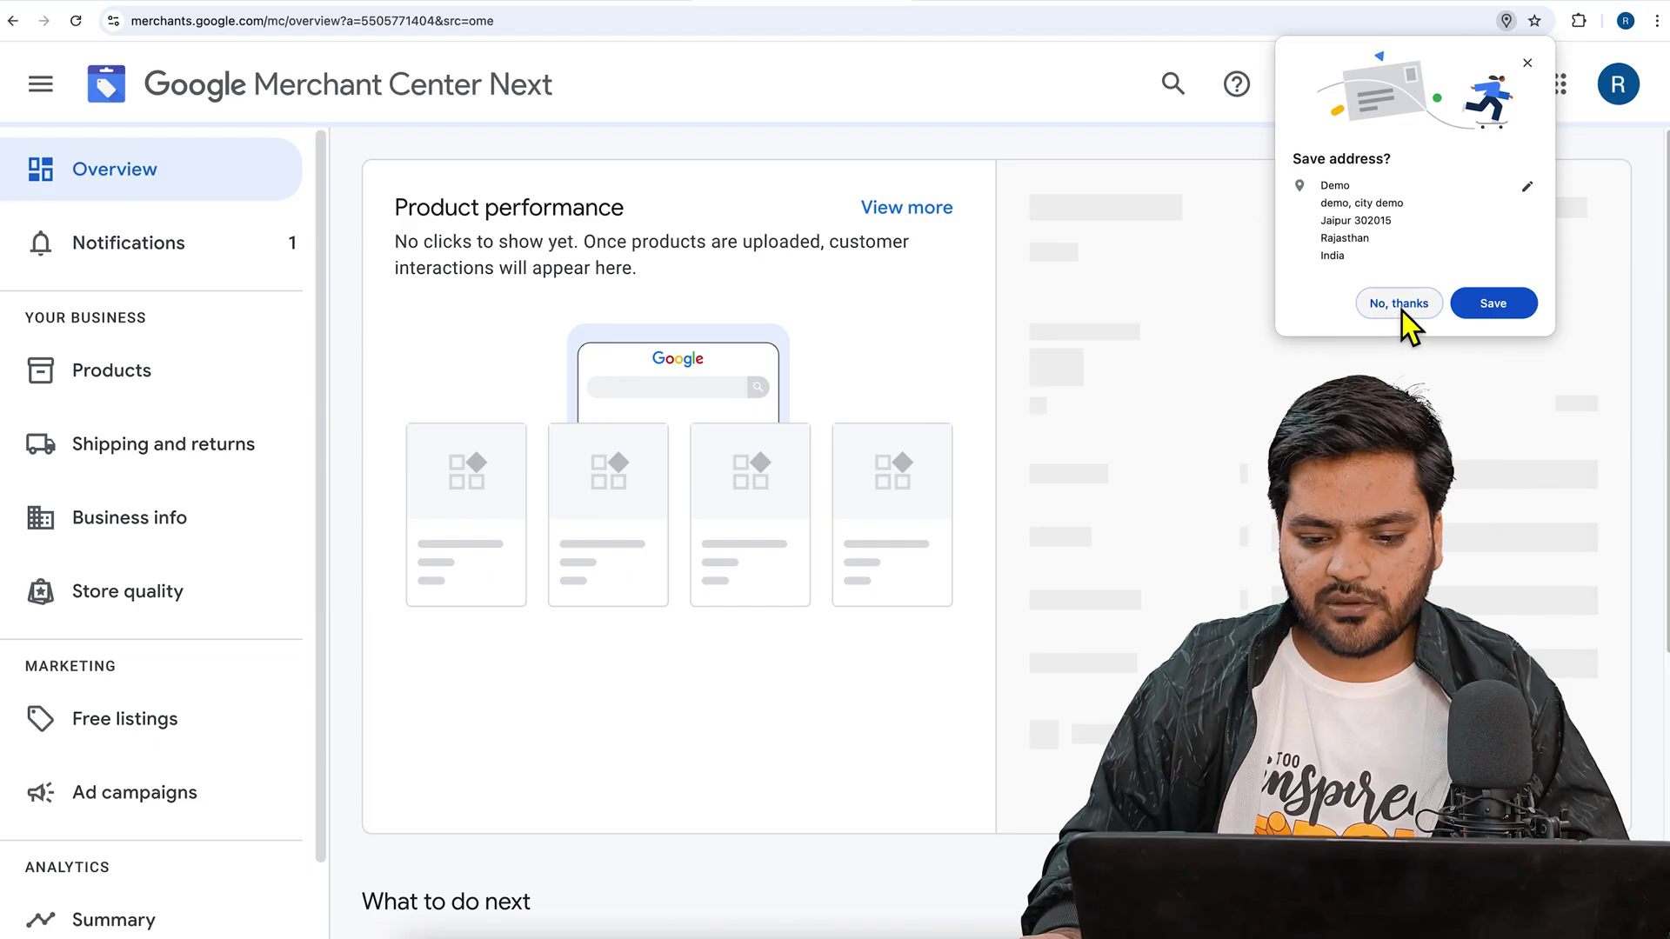
- Decline Chrome's save-address prompt and start phone verification from the setup checklist
left_click(1402, 304)
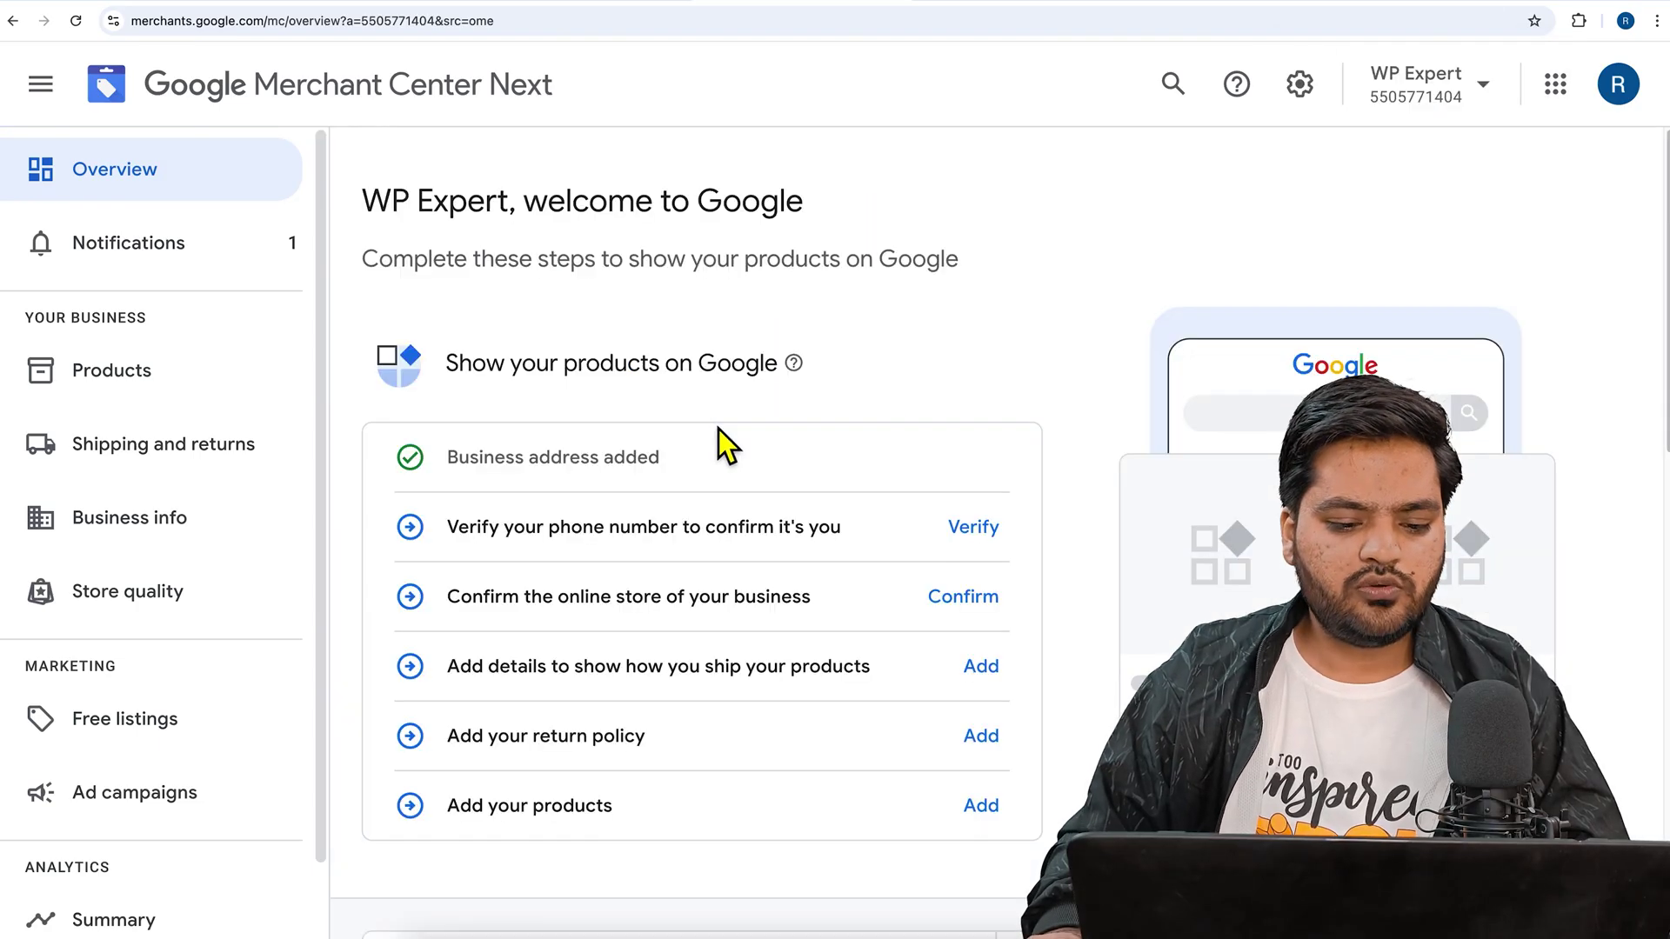
left_click_drag(459, 469, 719, 484)
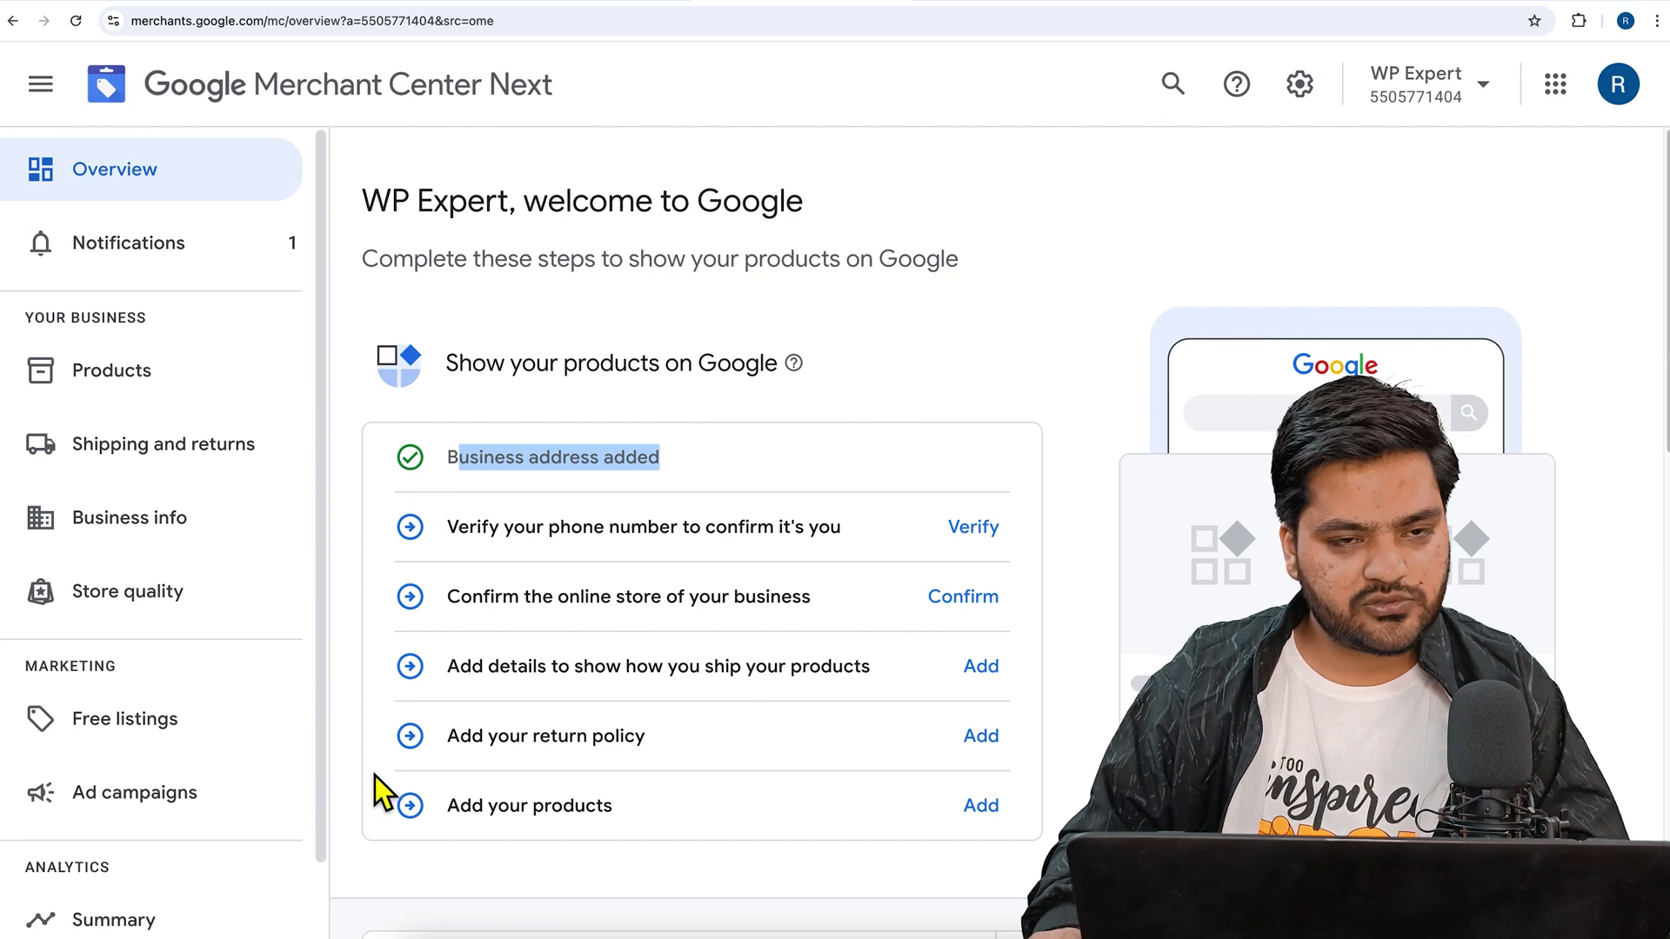
left_click_drag(449, 527, 758, 528)
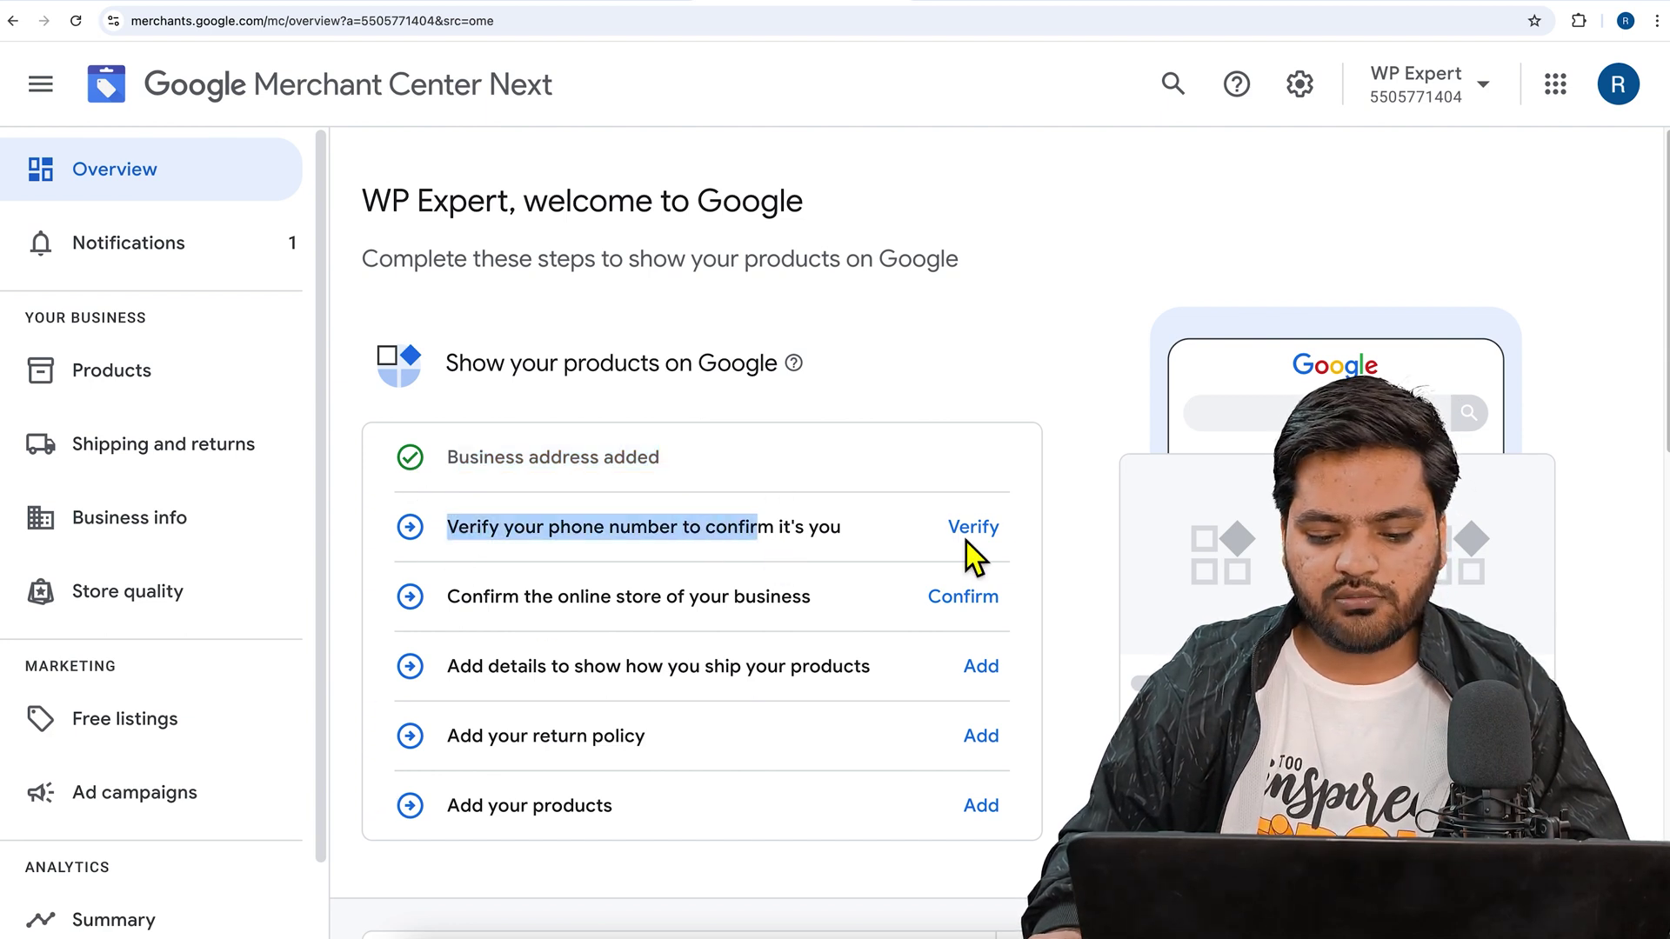
left_click(994, 531)
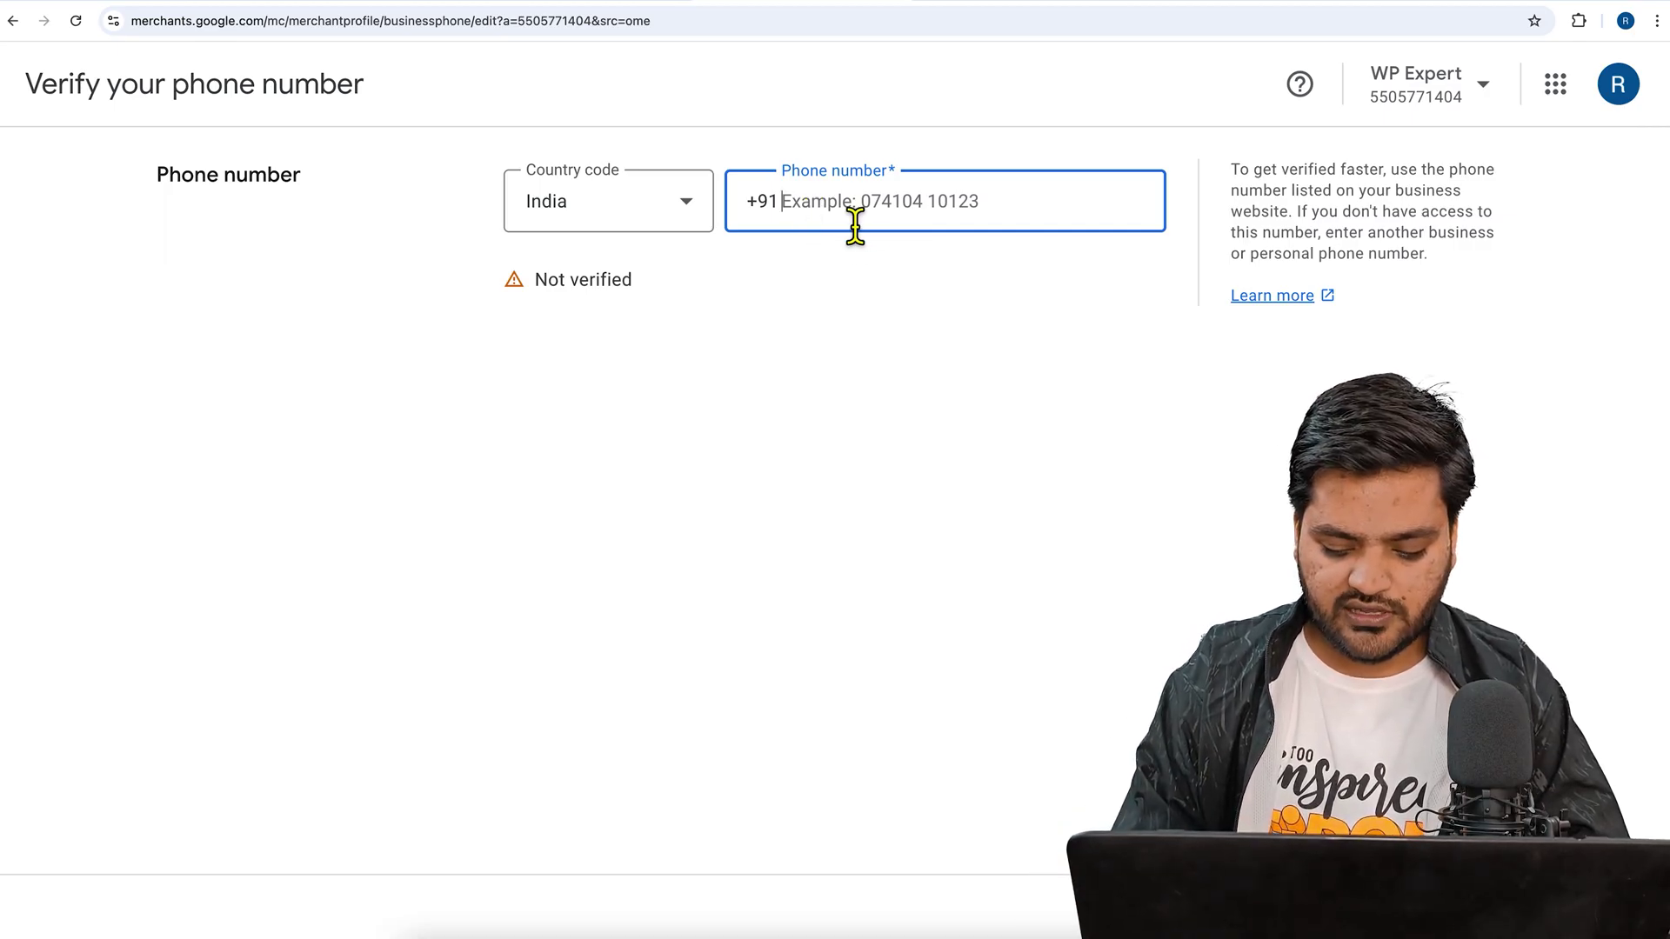
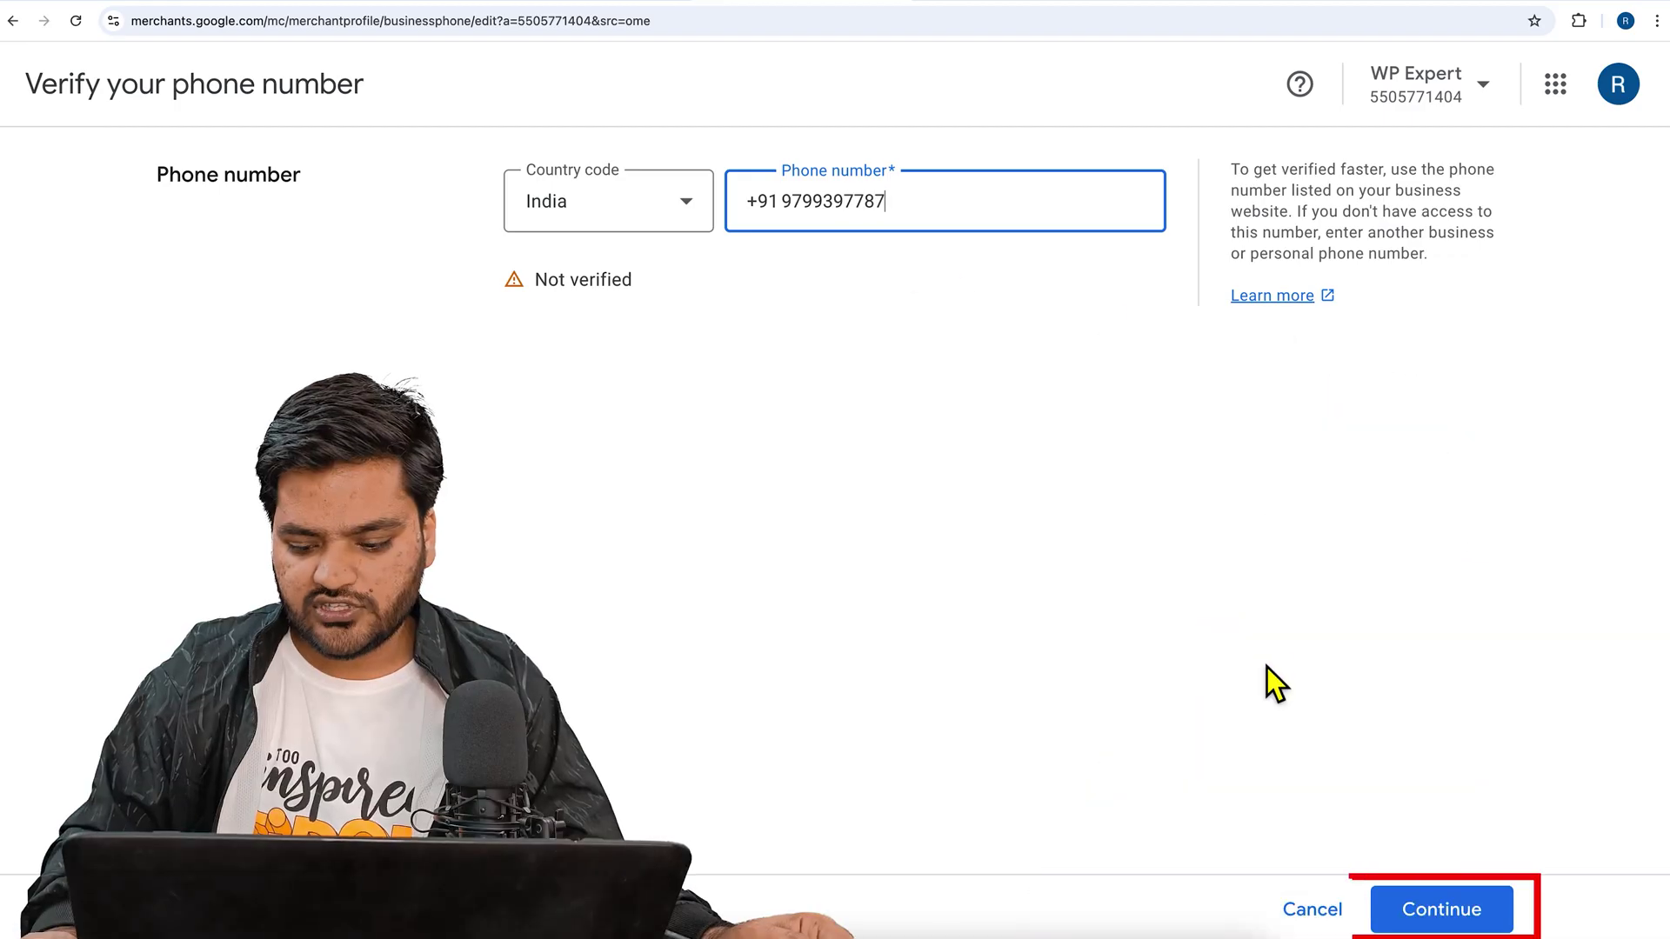
- Verify the business phone number after +91, then move on to confirming the online store
left_click(1432, 909)
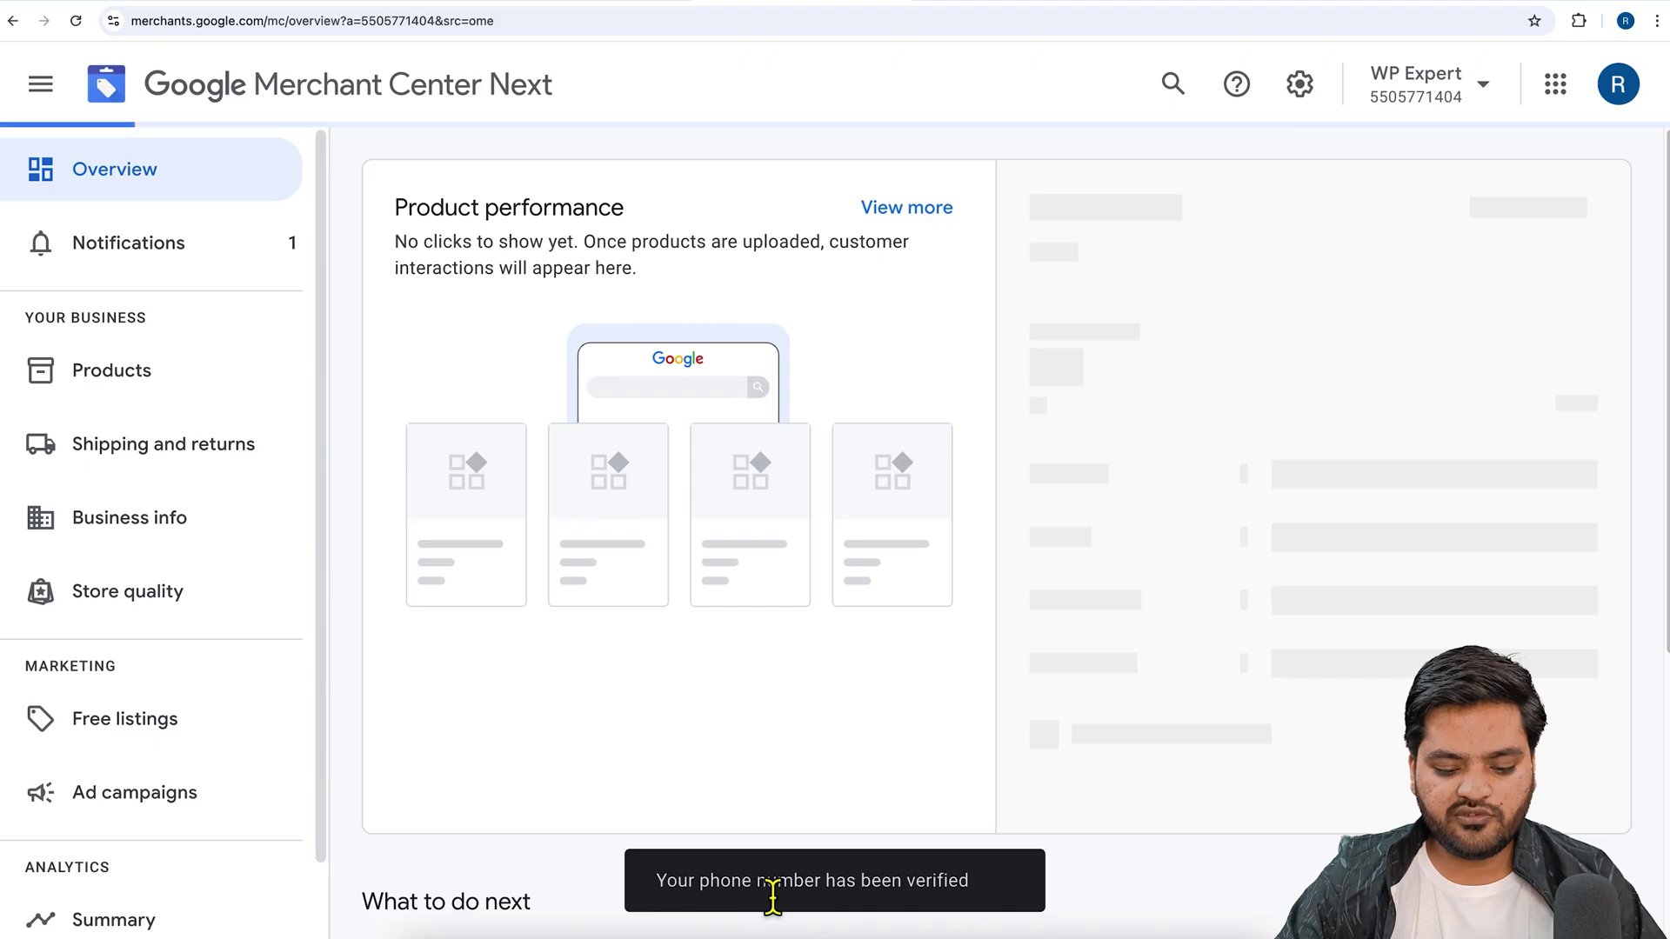
left_click_drag(761, 894, 949, 884)
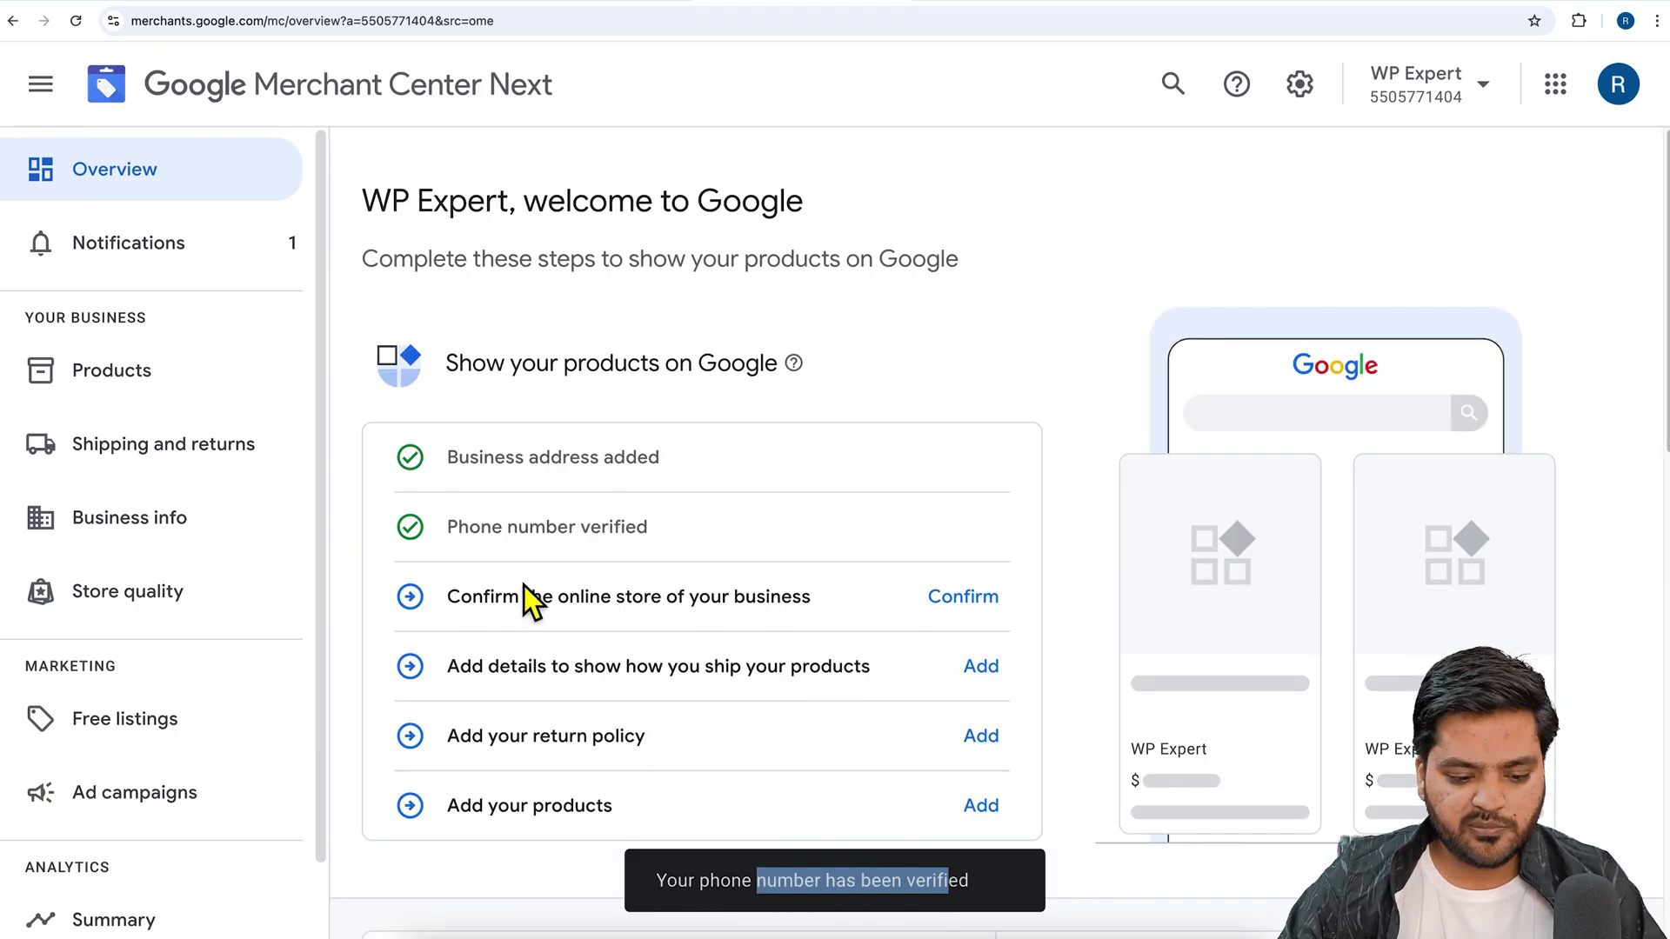
left_click_drag(449, 601, 708, 623)
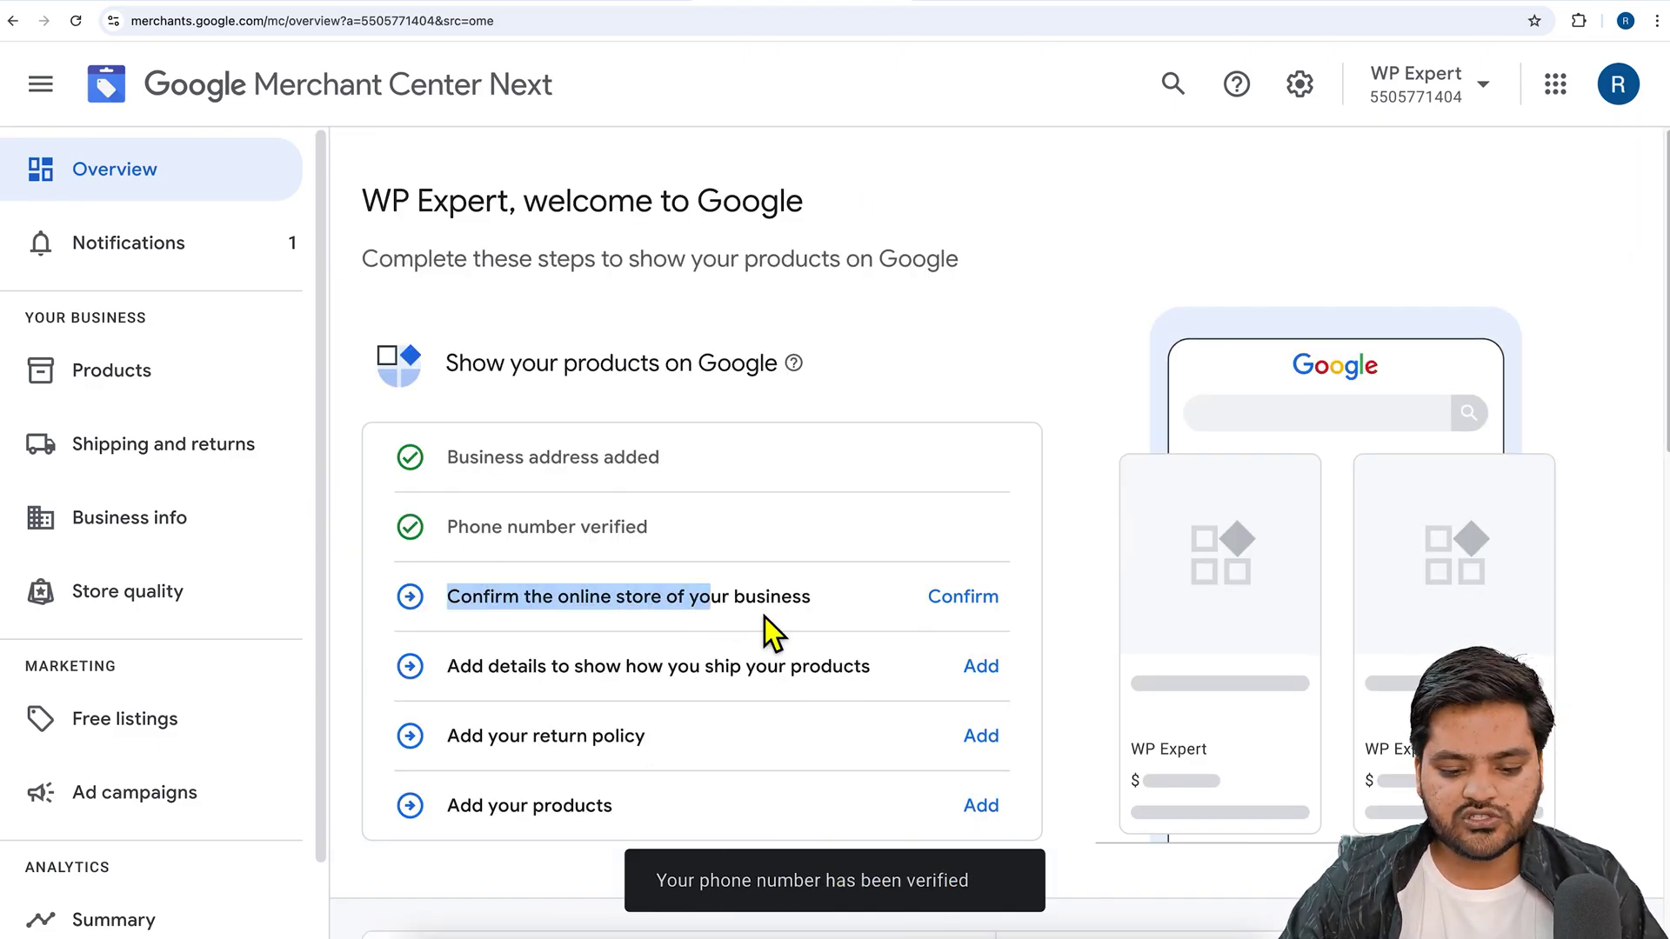
left_click(982, 621)
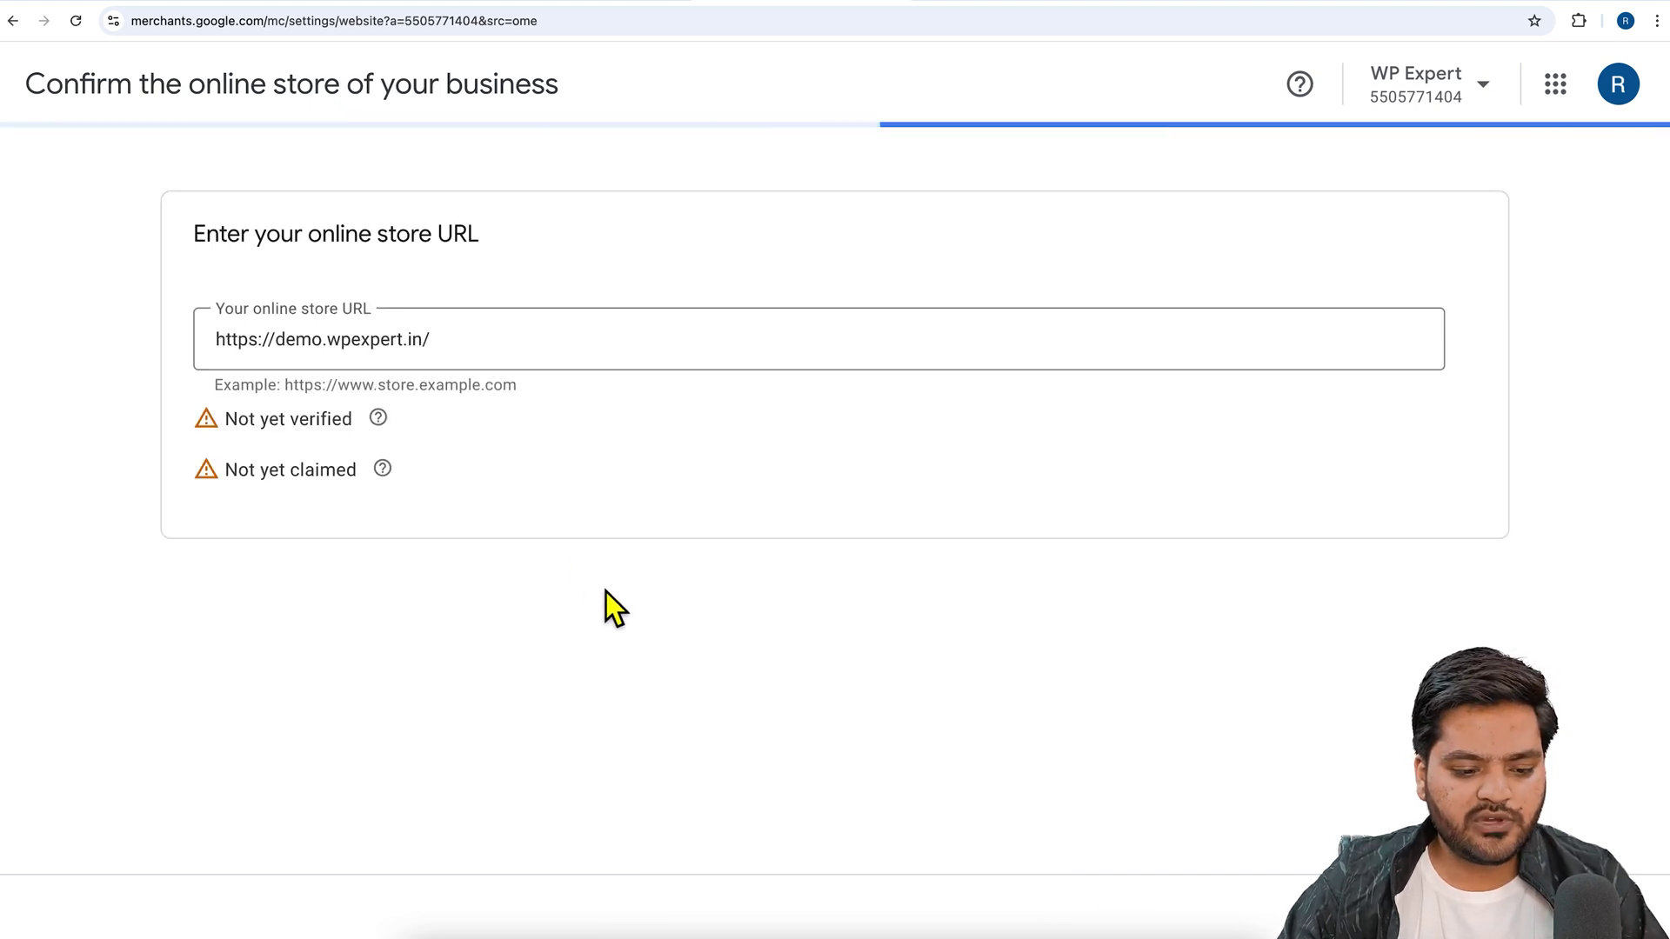
- Choose HTML tag verification for demo.wpexpert.in and copy the site-verification meta tag
left_click_drag(277, 347, 414, 347)
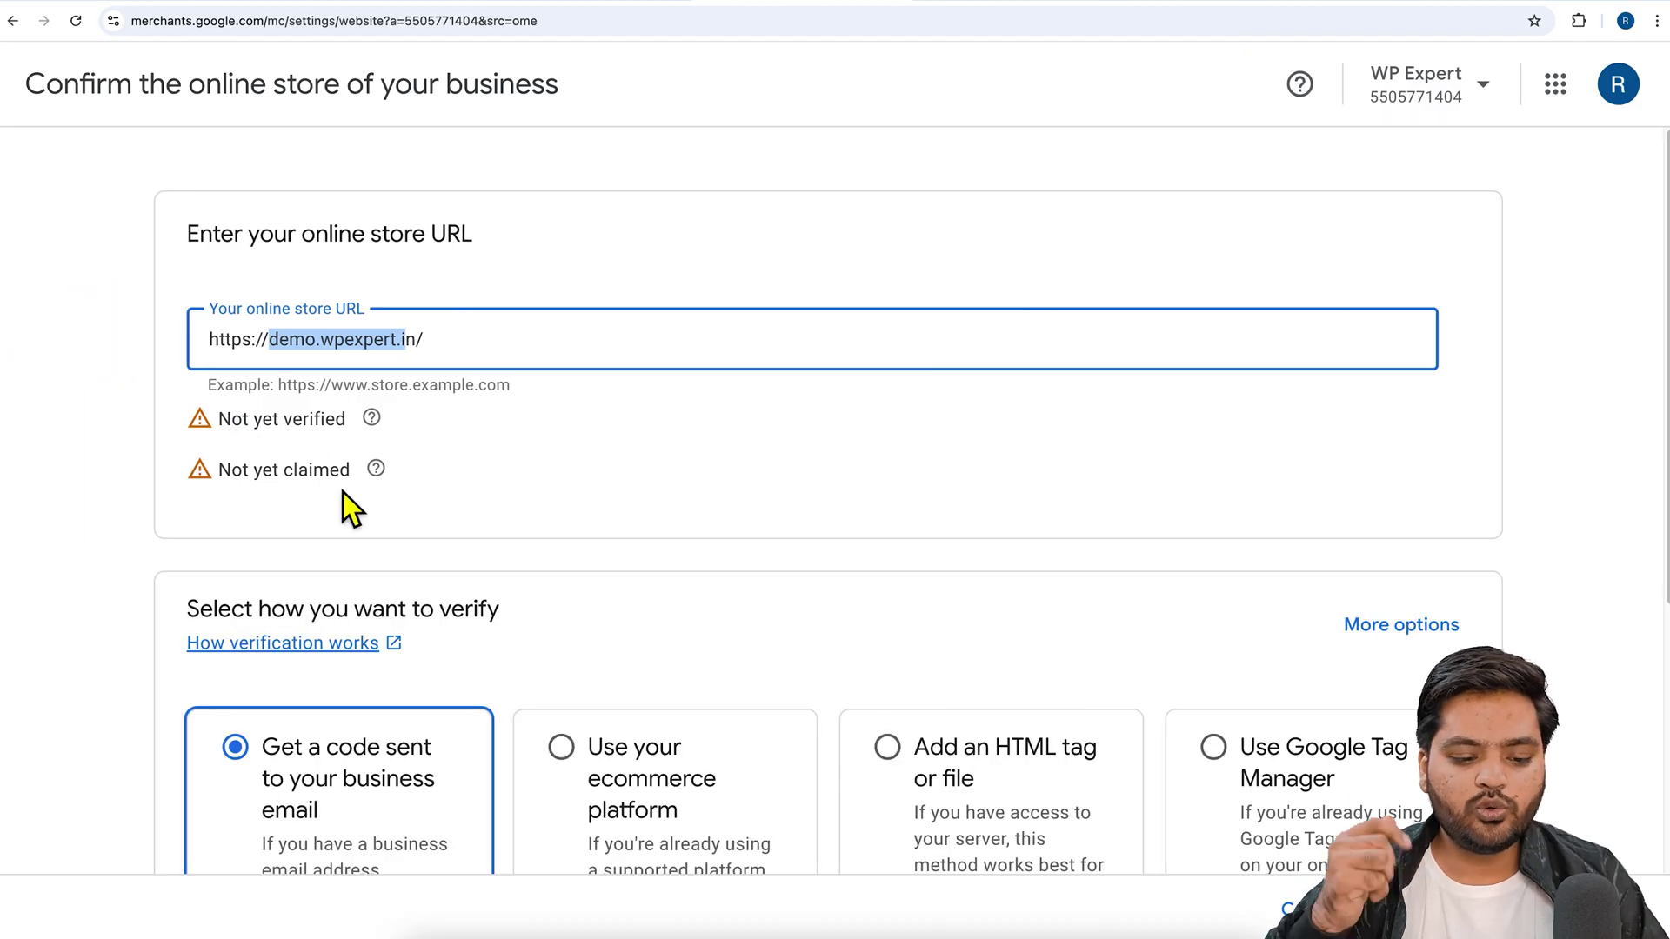
scroll(344, 492, "down", 3)
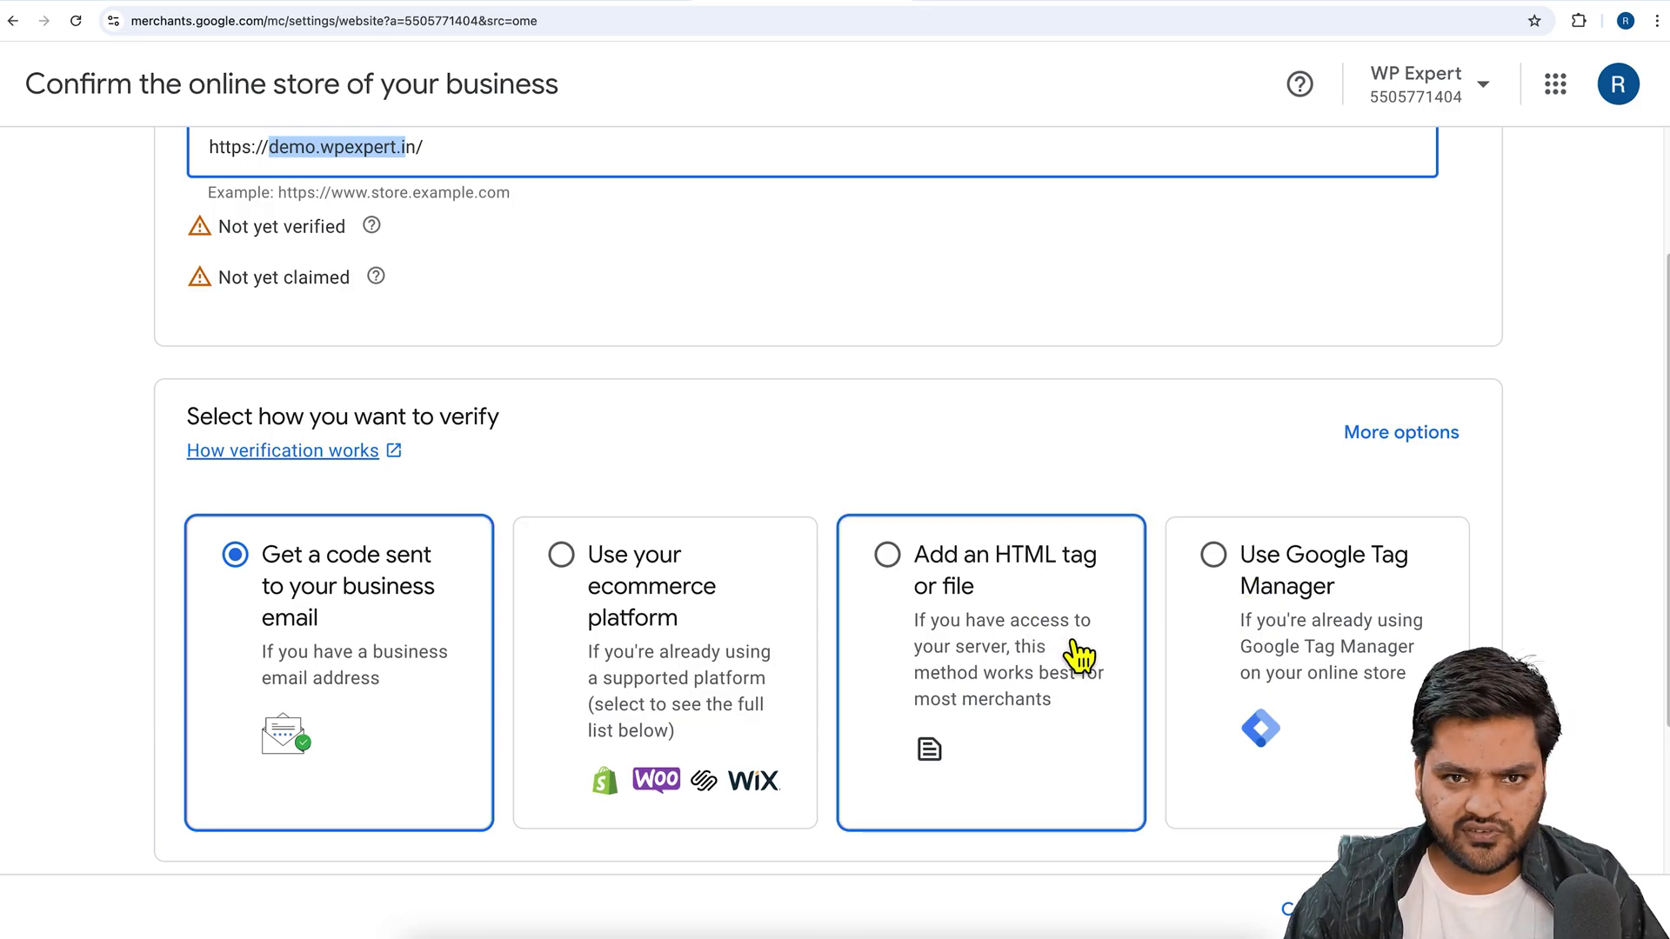
left_click(904, 577)
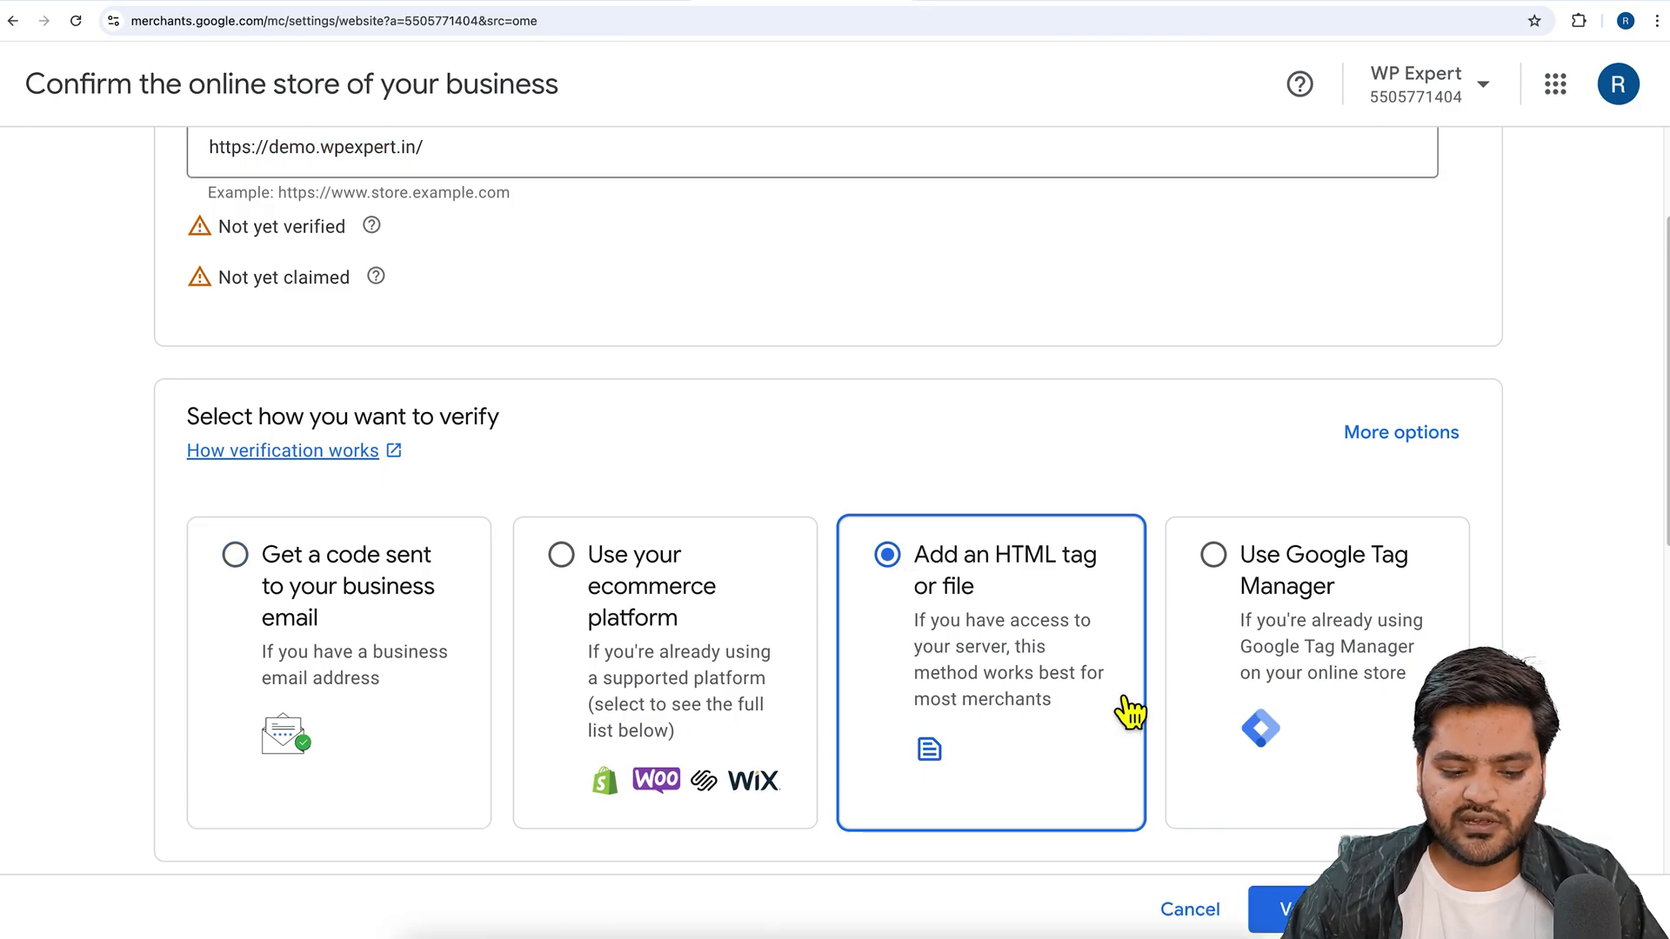
left_click(1272, 909)
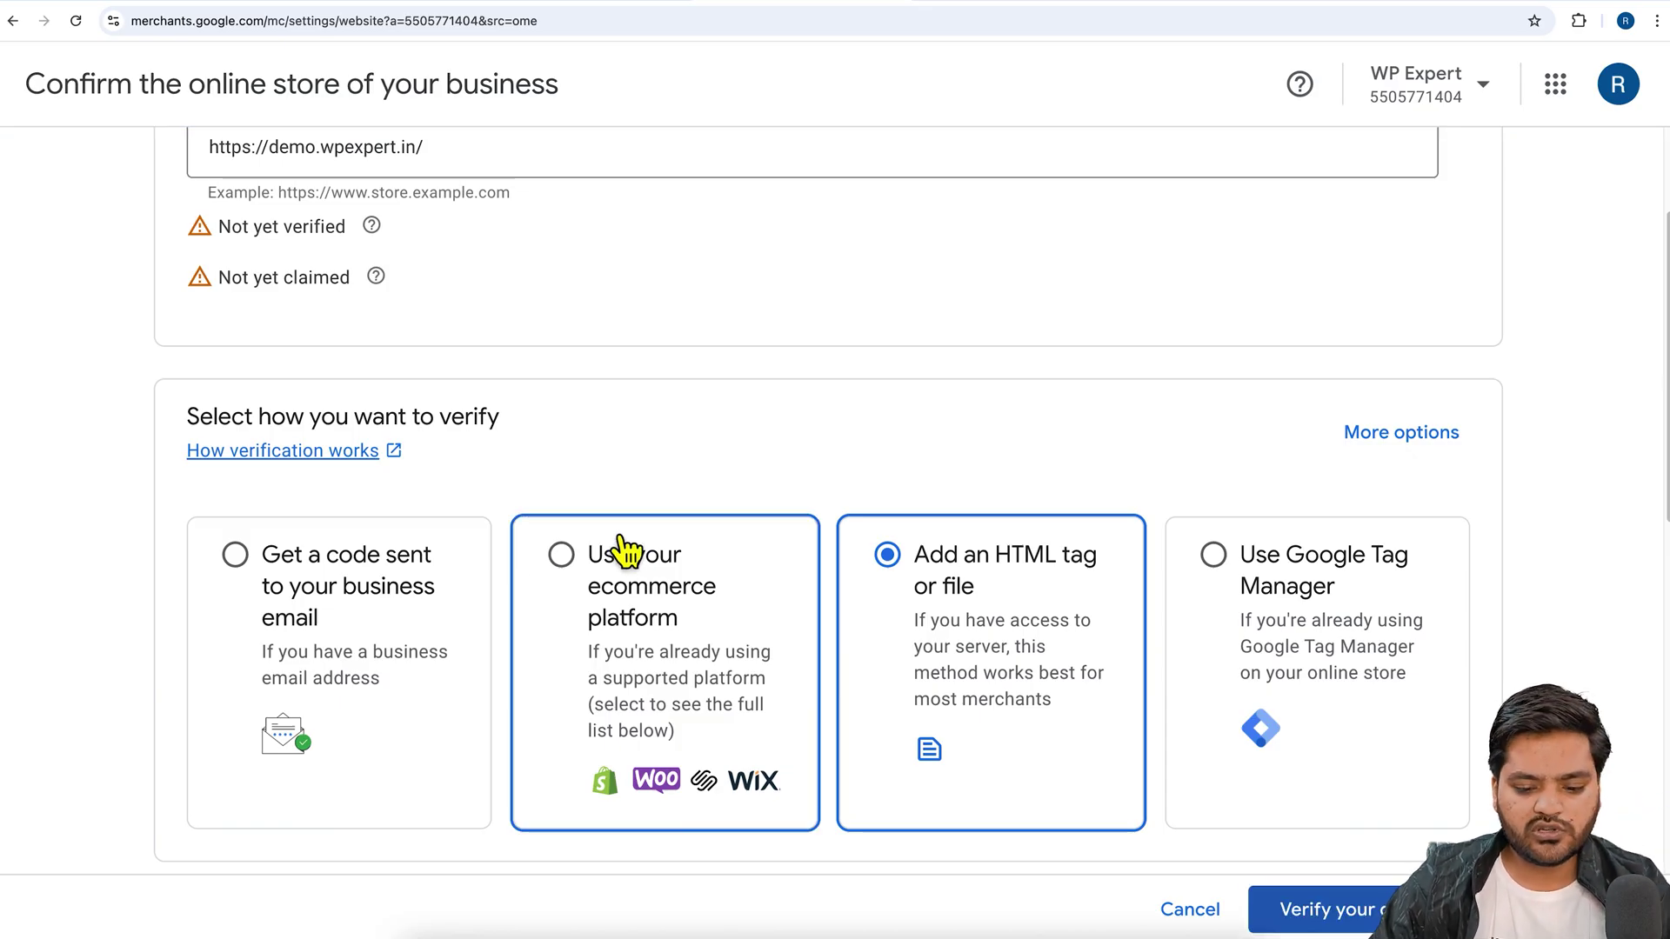
scroll(1082, 626, "down", 7)
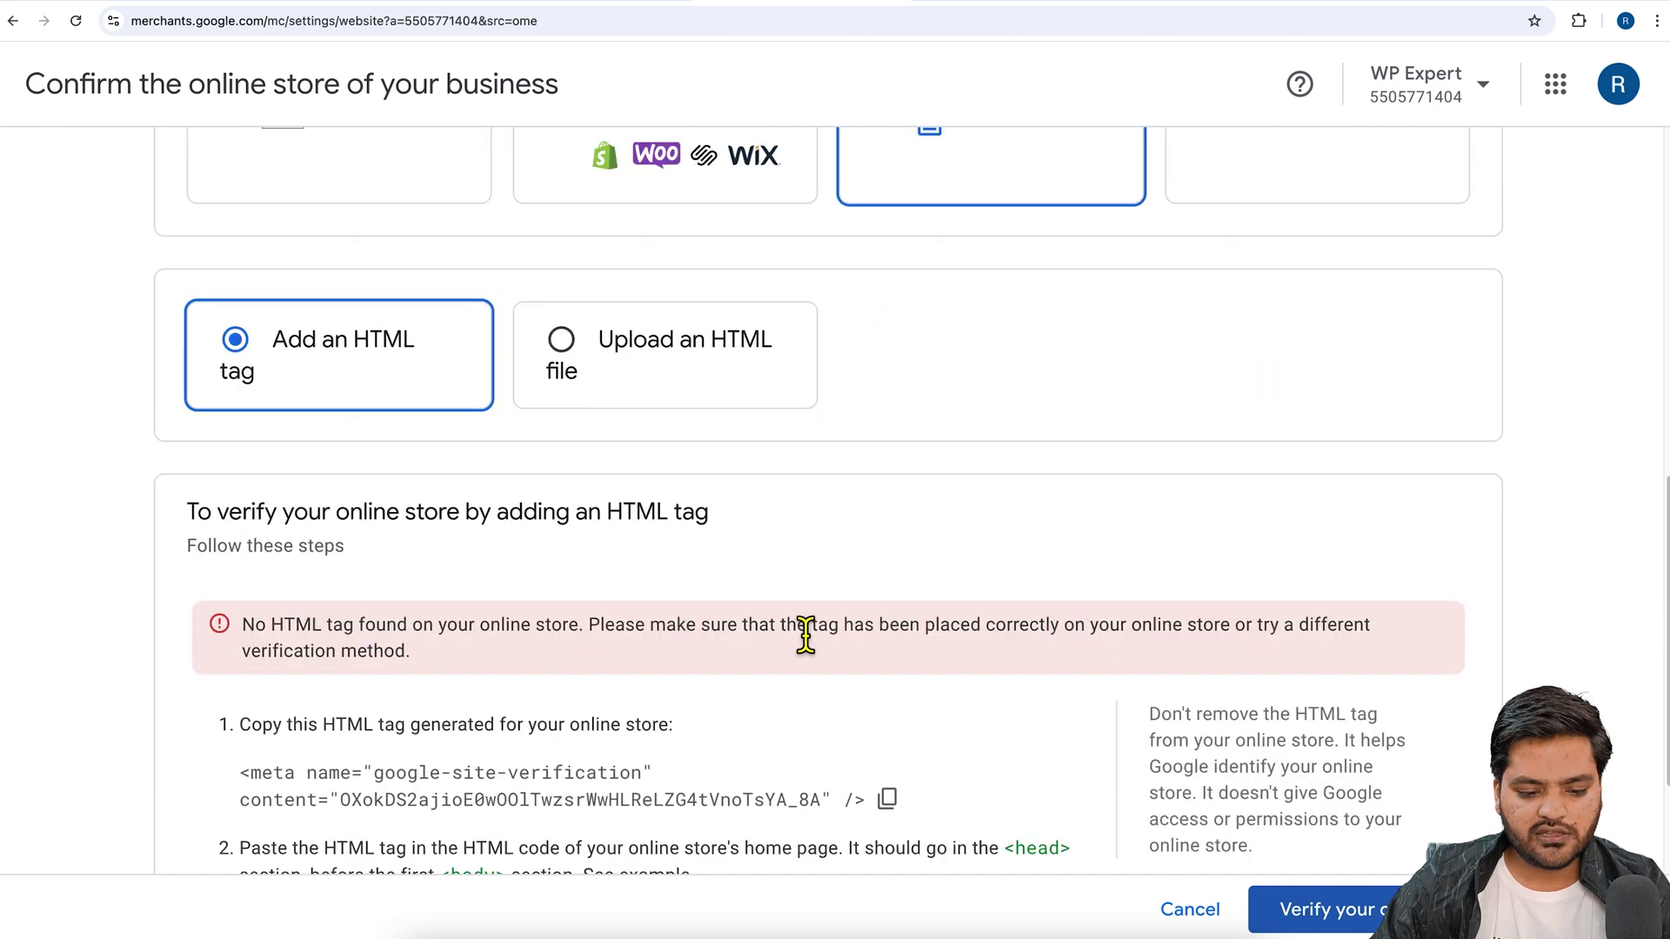
scroll(415, 545, "down", 3)
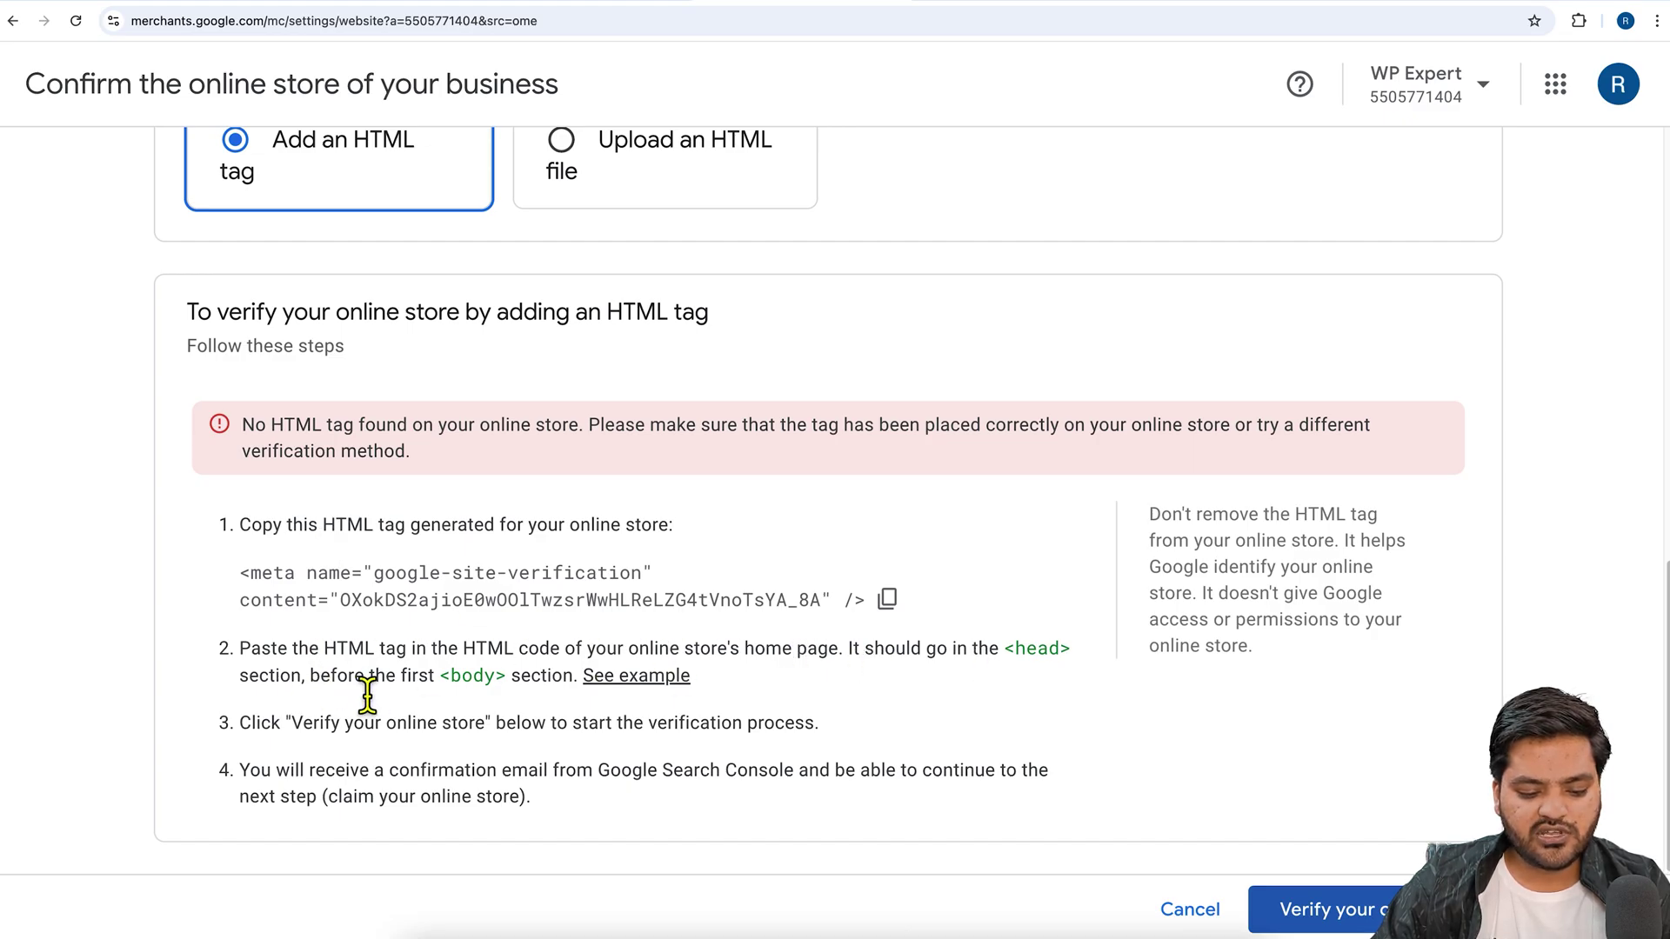
left_click(896, 609)
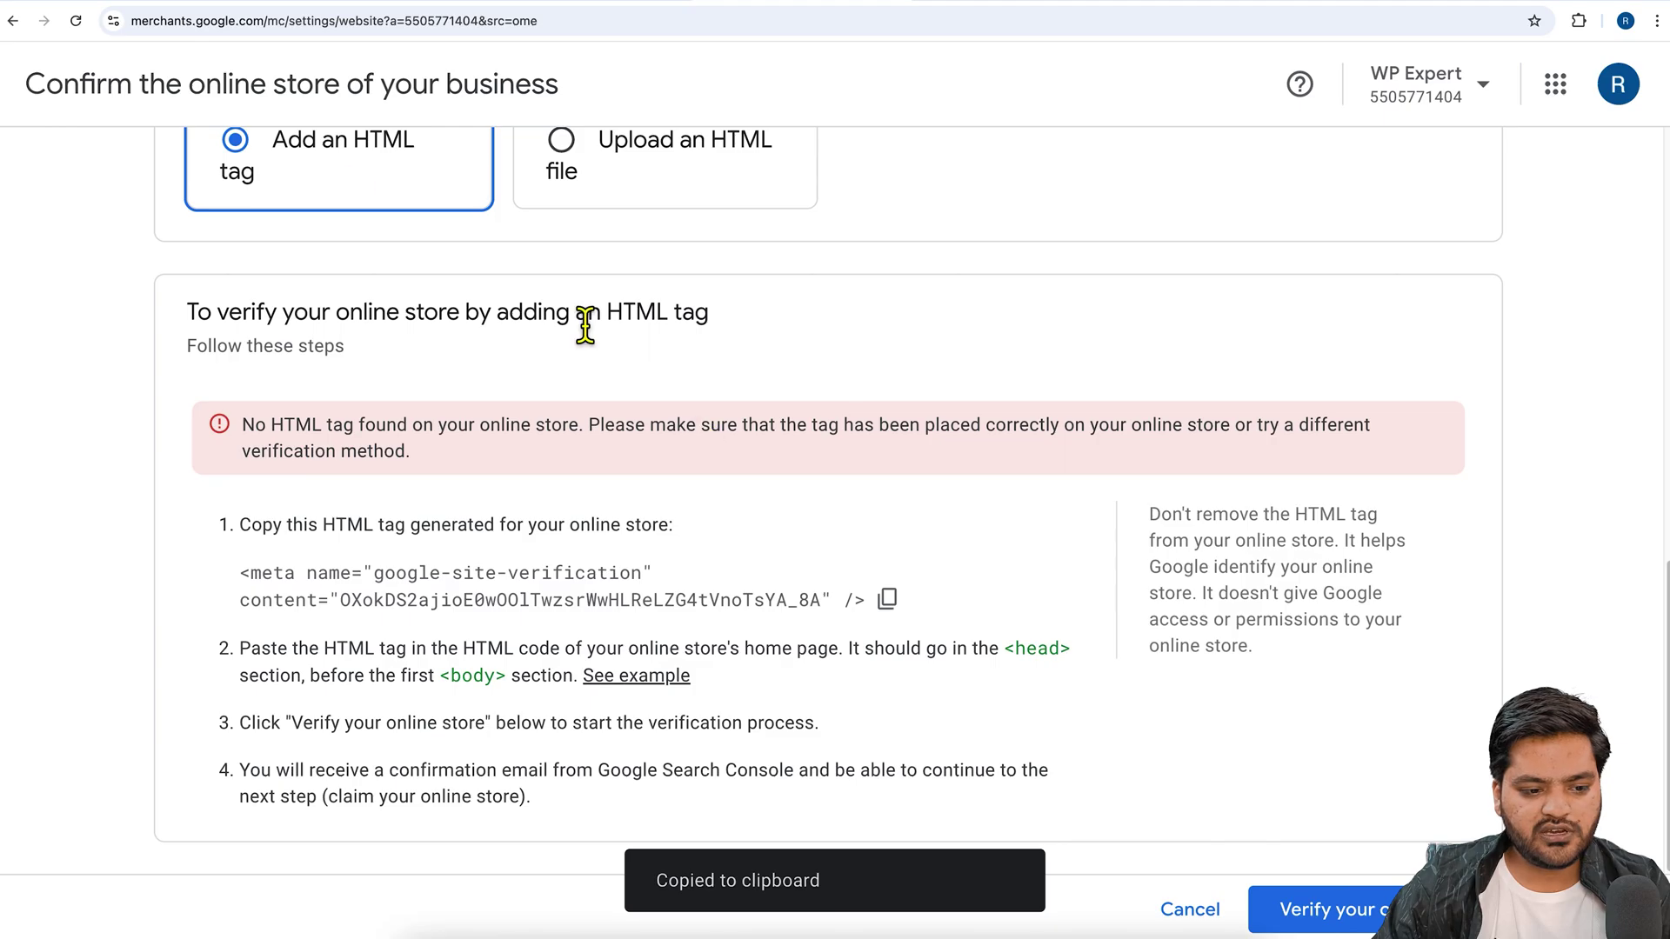
left_click(209, 6)
scroll(161, 648, "down", 3)
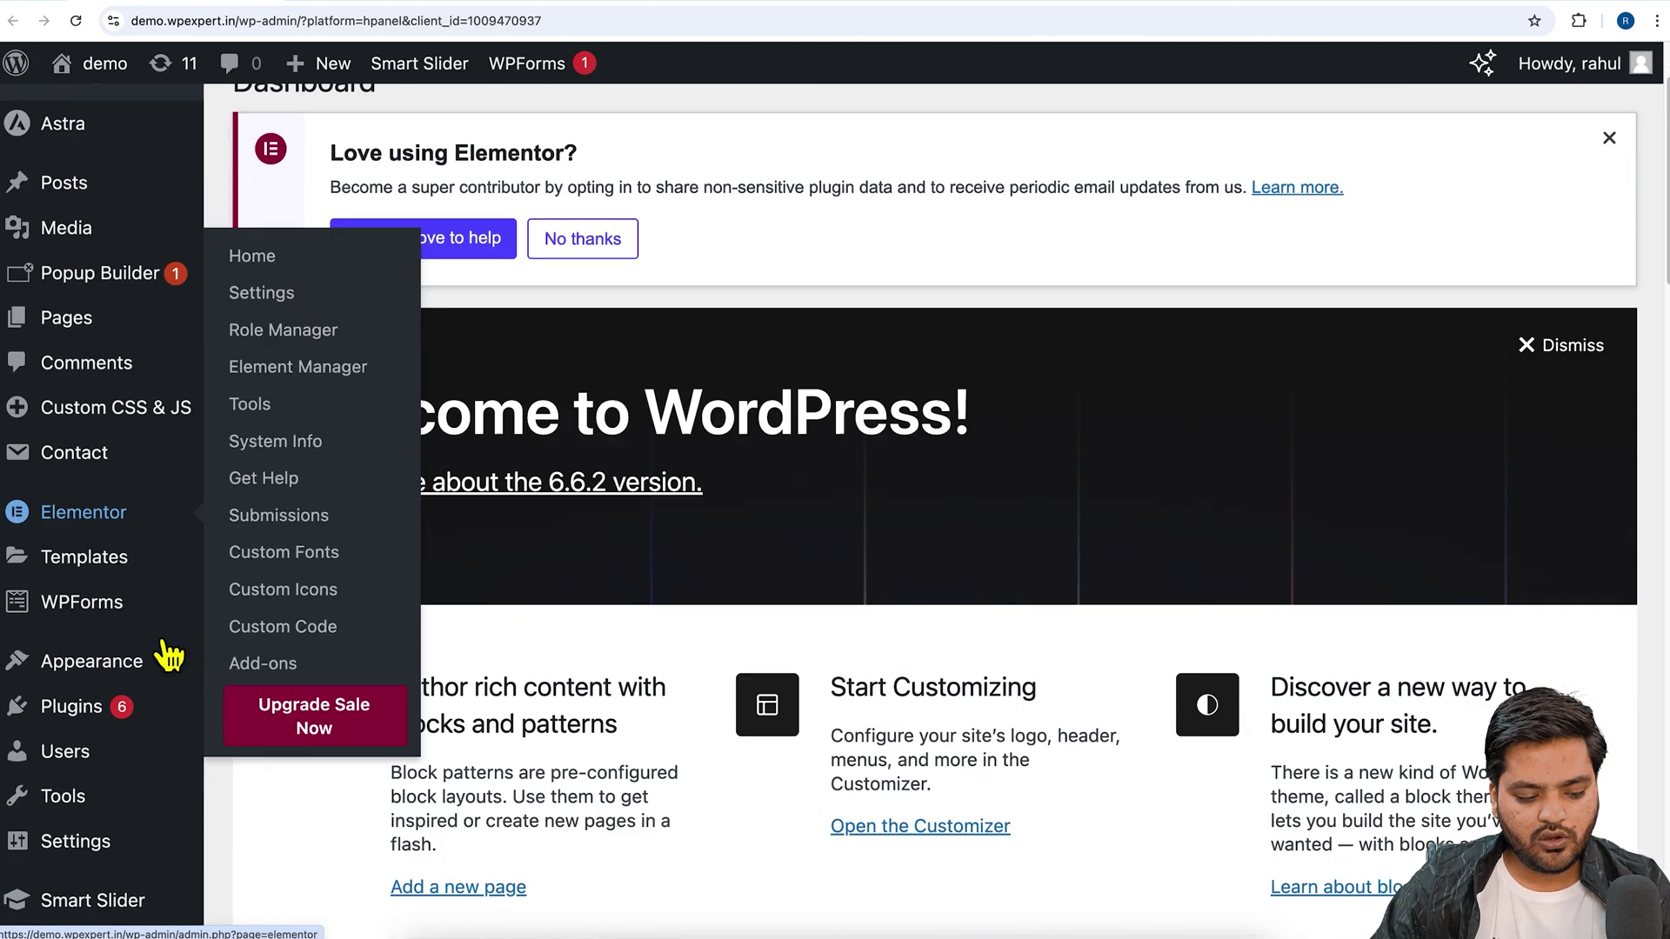
- Paste the verification meta tag onto line 69 of Astra's header.php and update the file
mouse_move(143, 642)
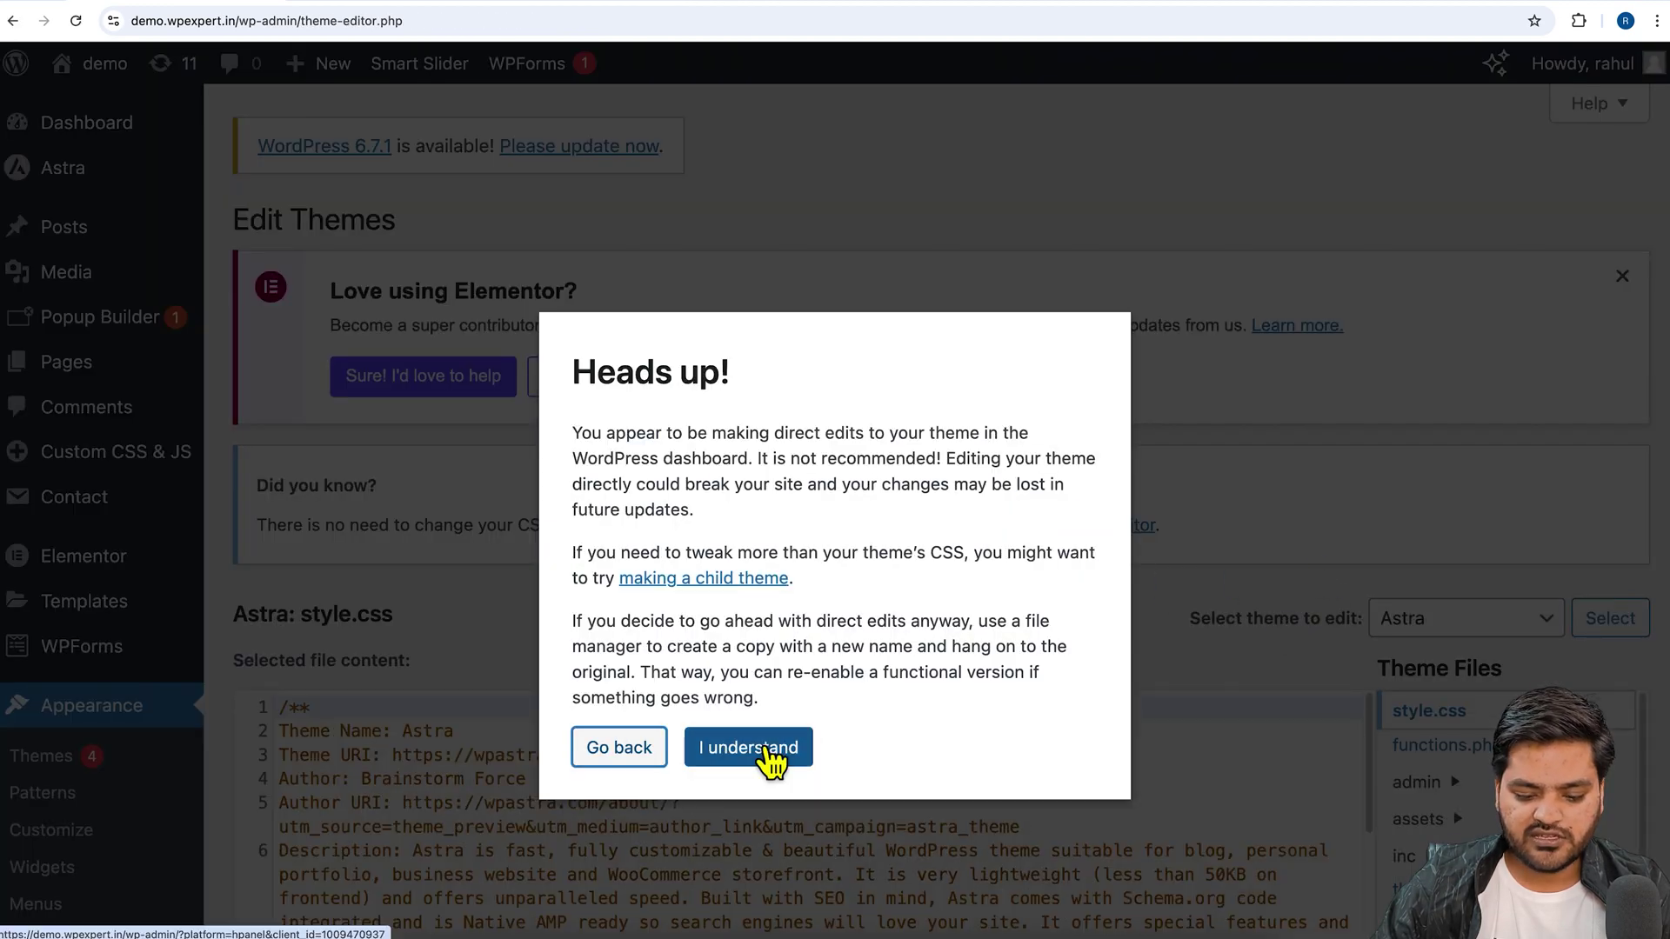
left_click(748, 747)
scroll(1269, 609, "down", 5)
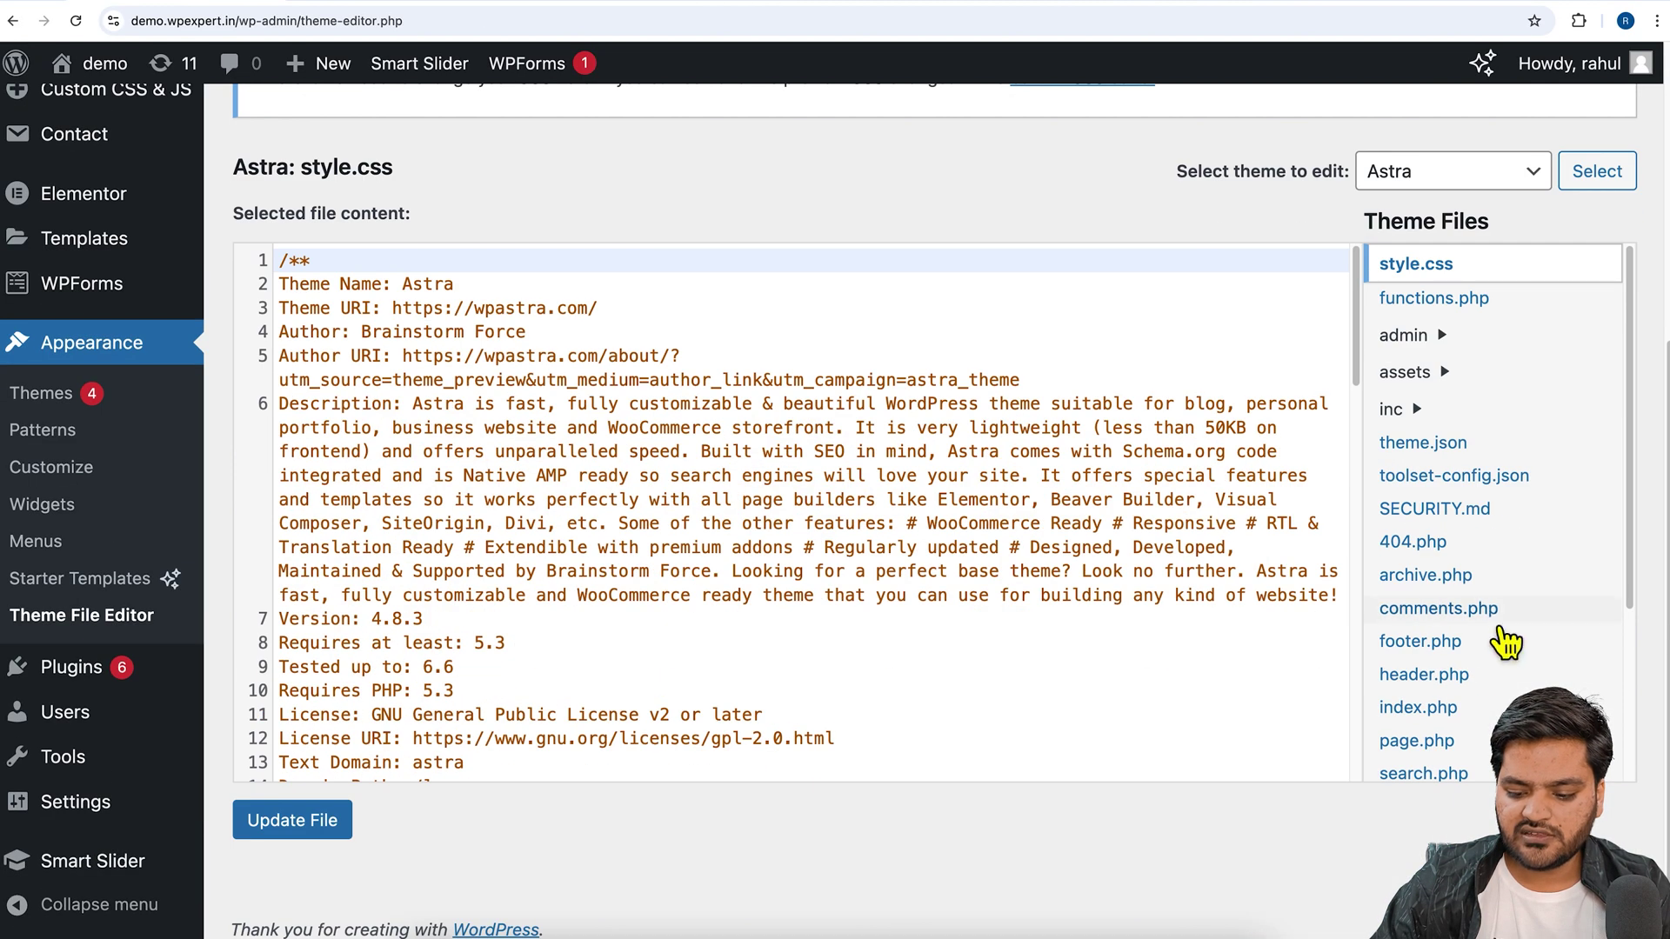
left_click(1461, 685)
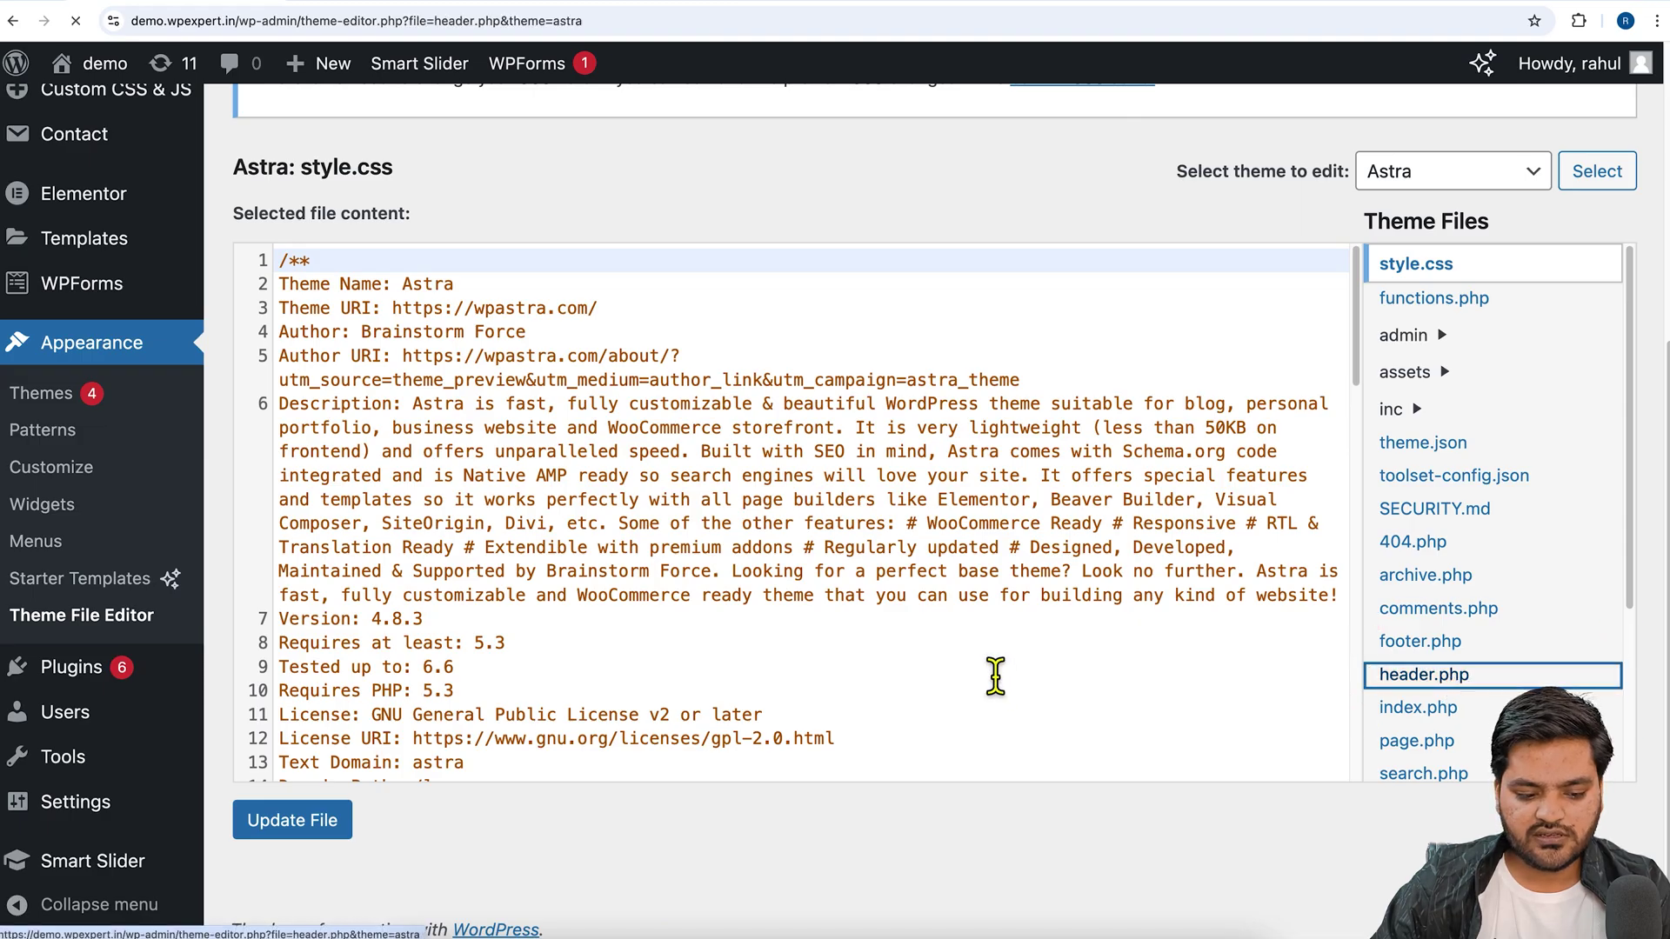
scroll(753, 690, "down", 10)
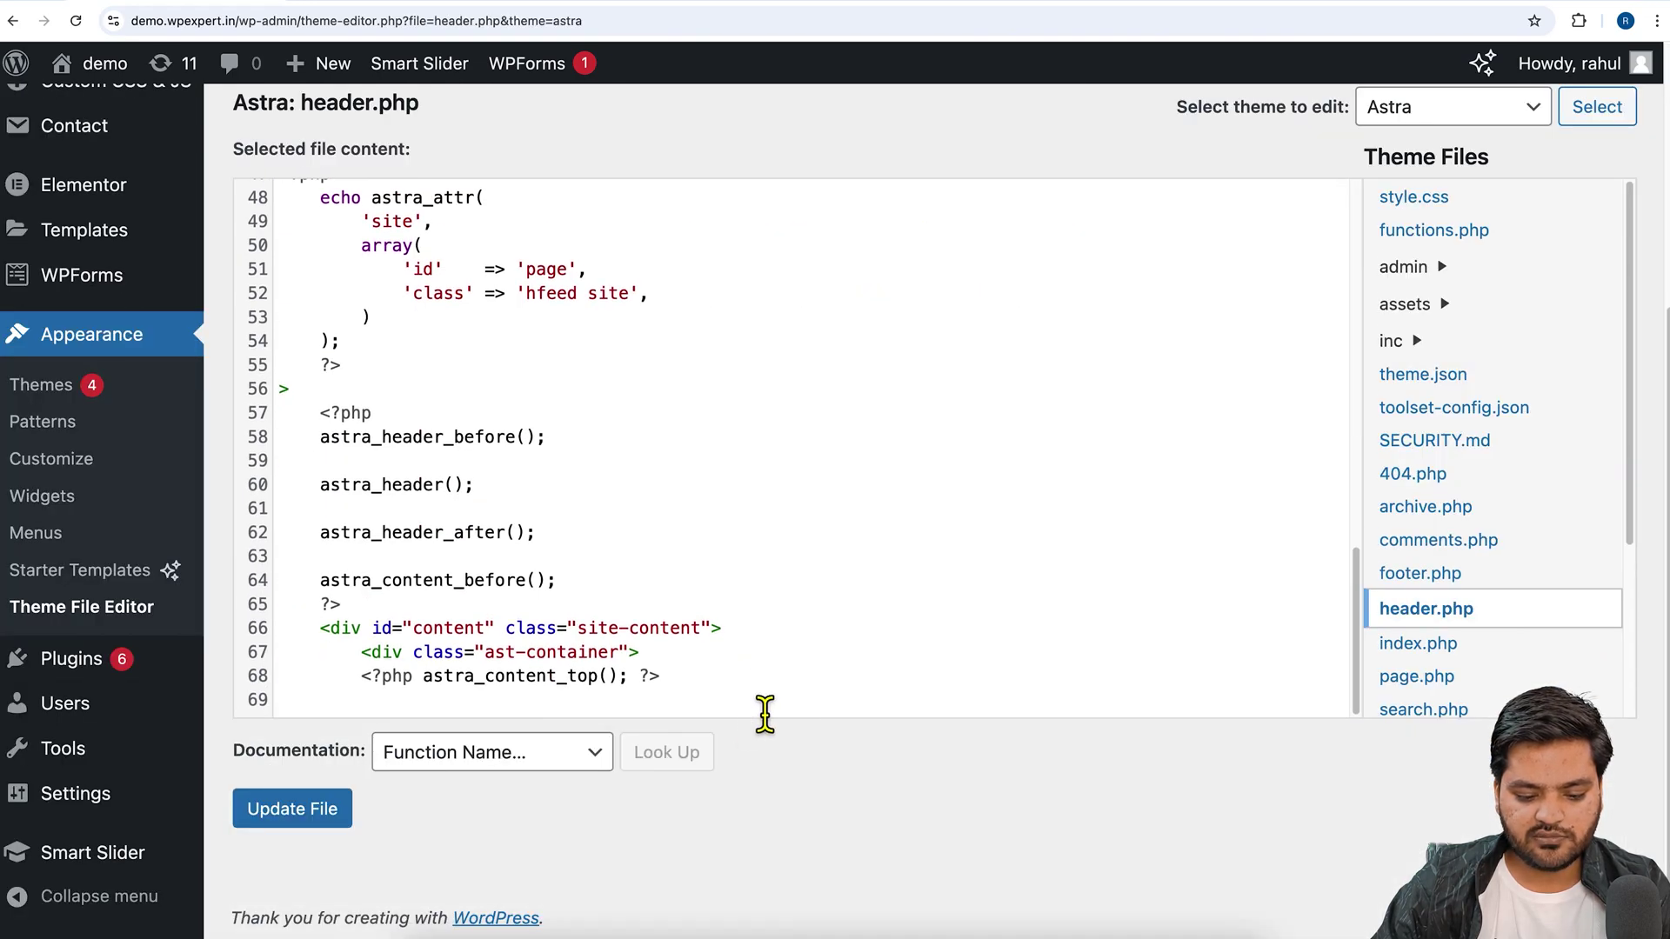
left_click(695, 718)
key("super+v")
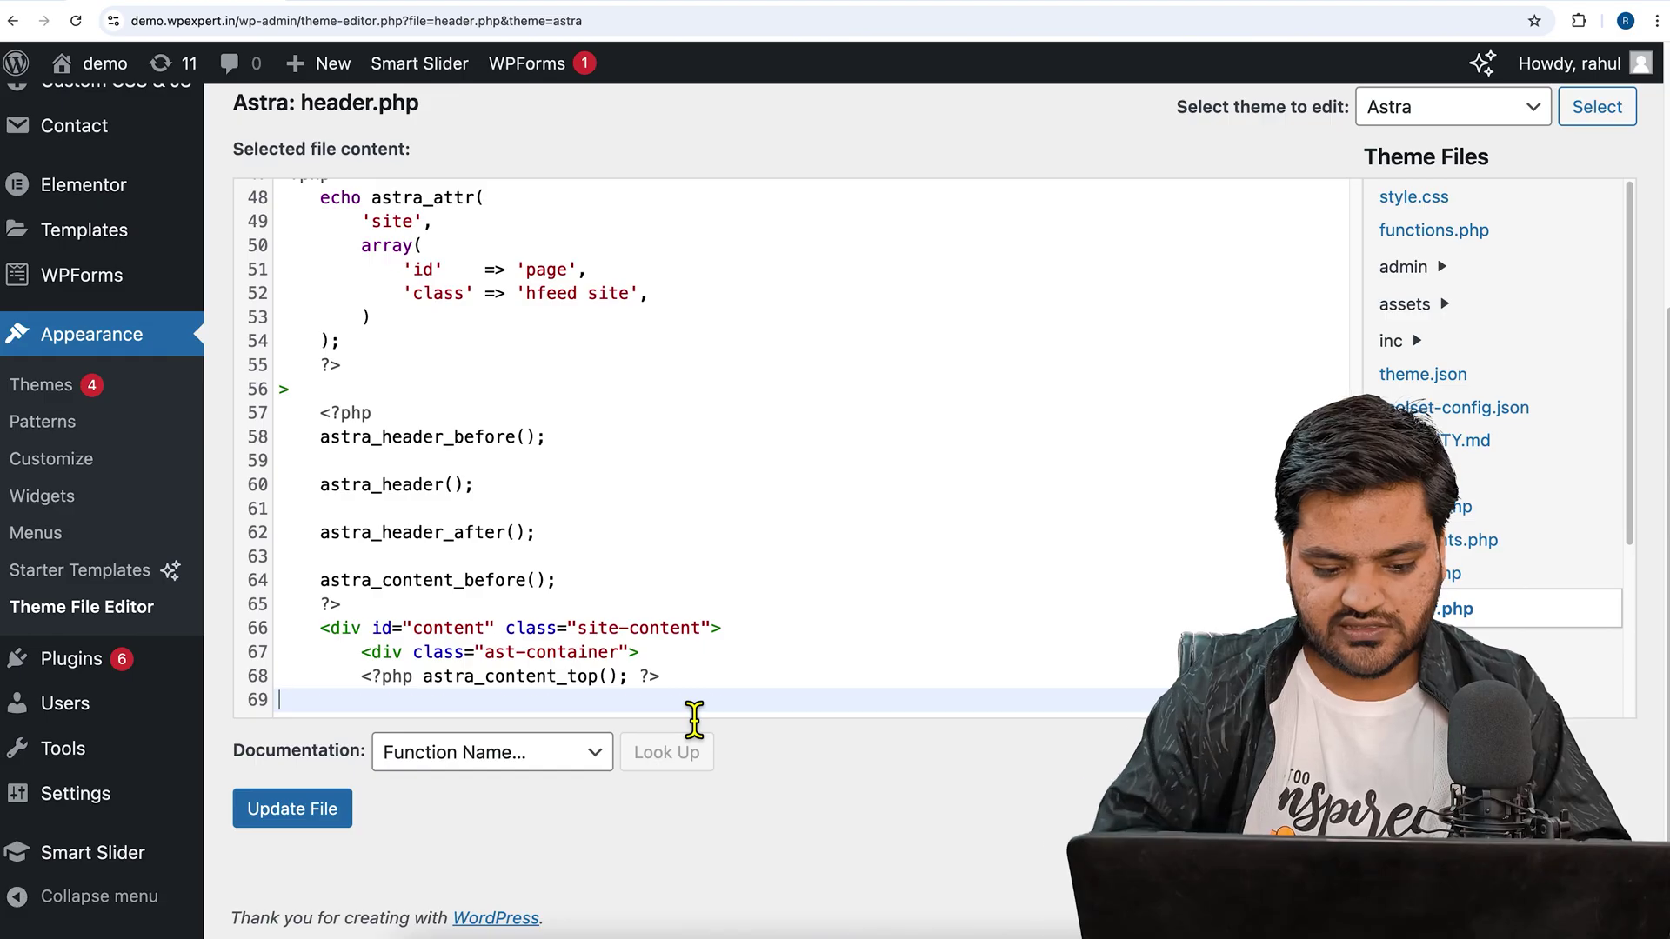
left_click(331, 807)
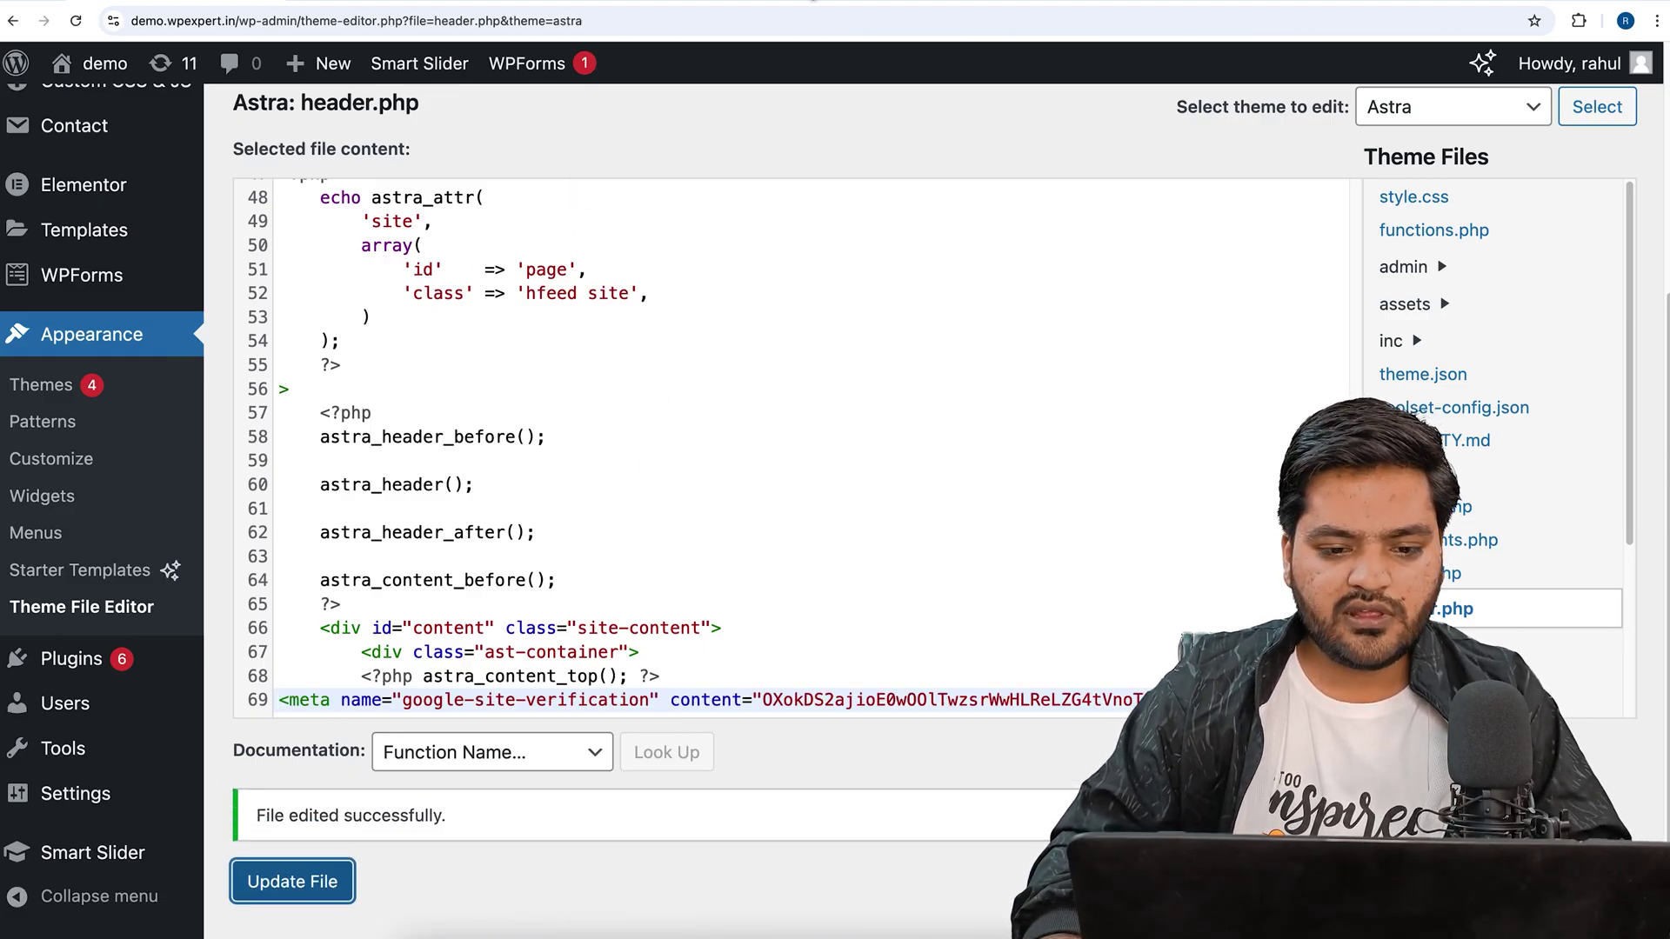
left_click(776, 5)
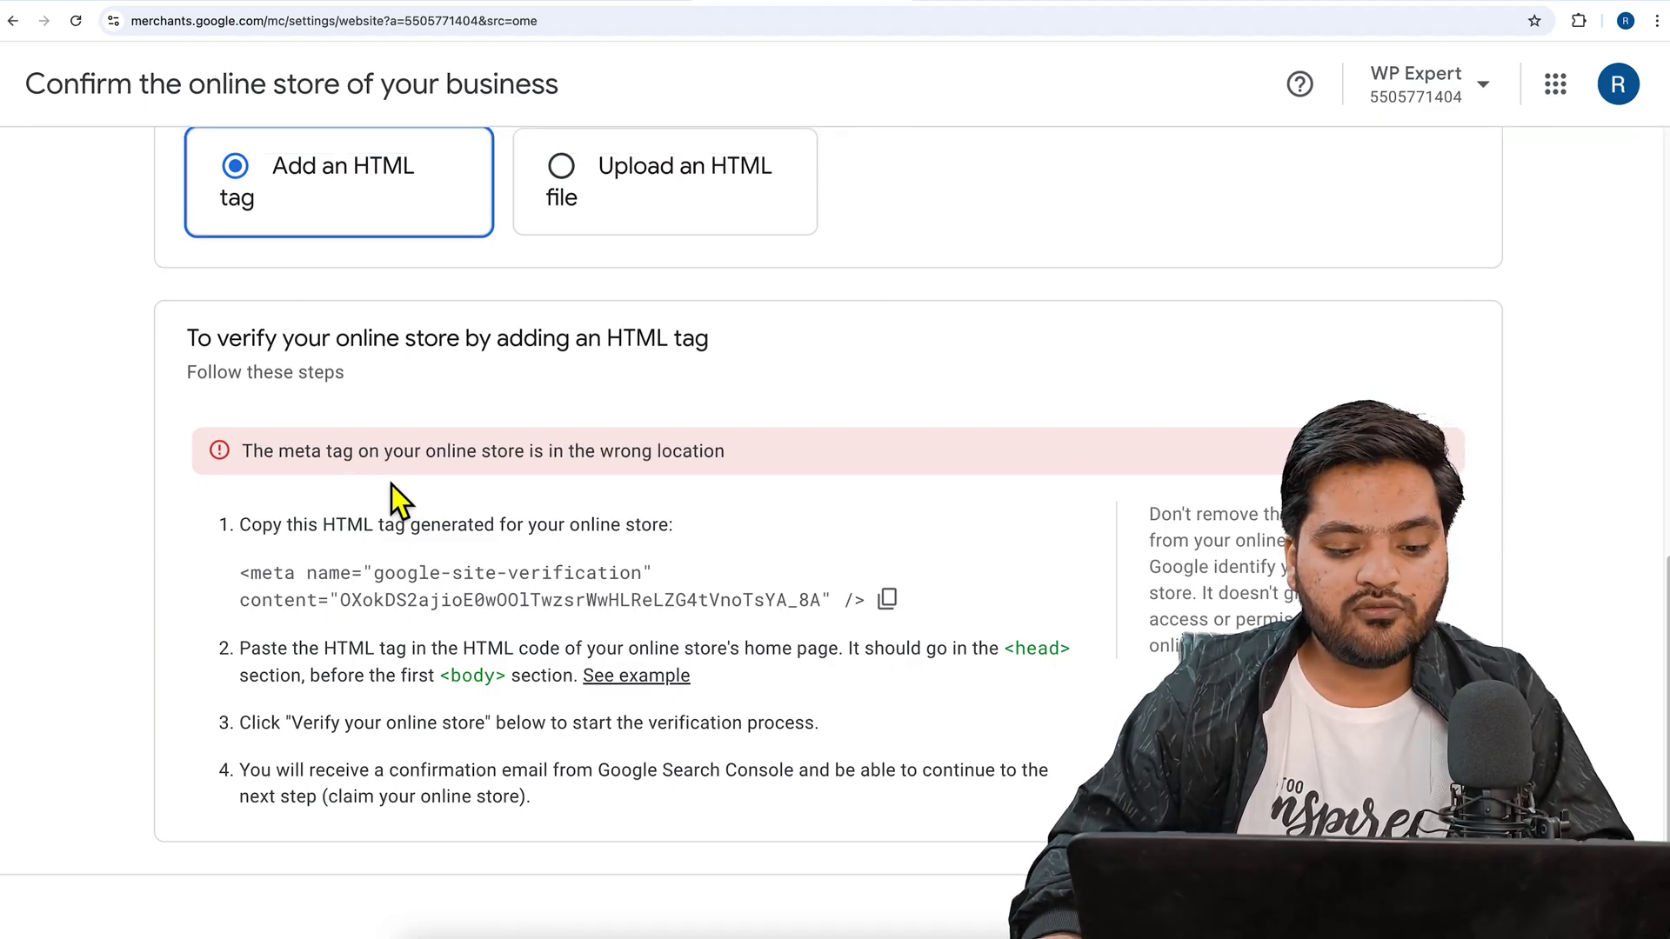
left_click_drag(265, 457, 695, 470)
left_click(696, 470)
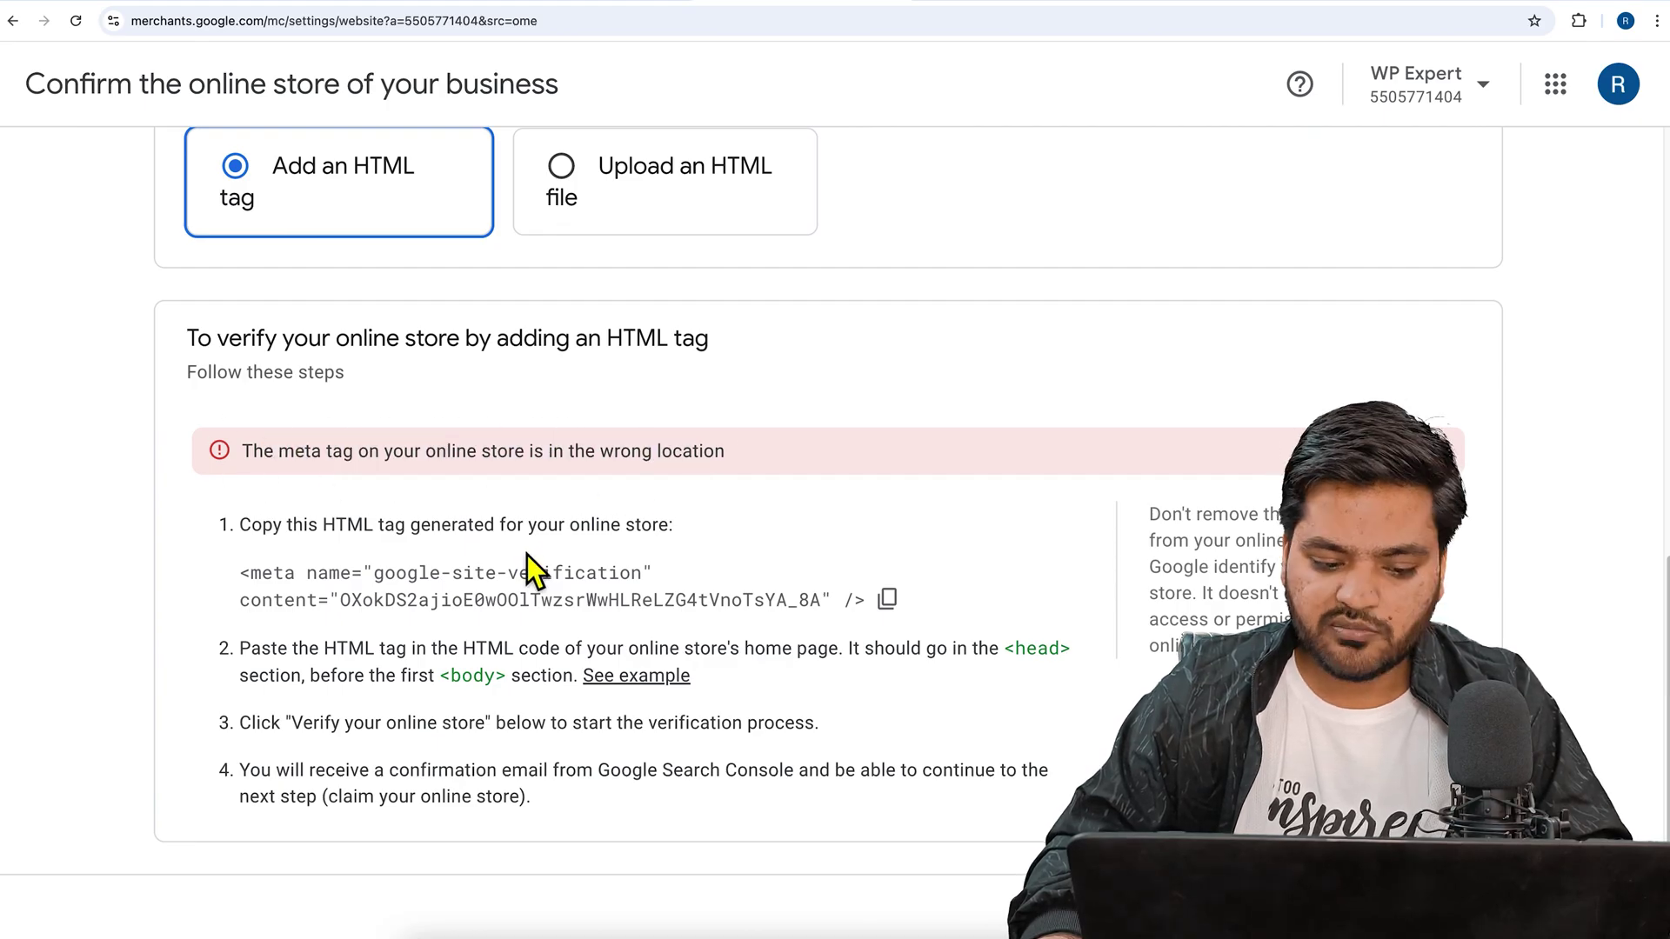
left_click_drag(263, 650, 557, 665)
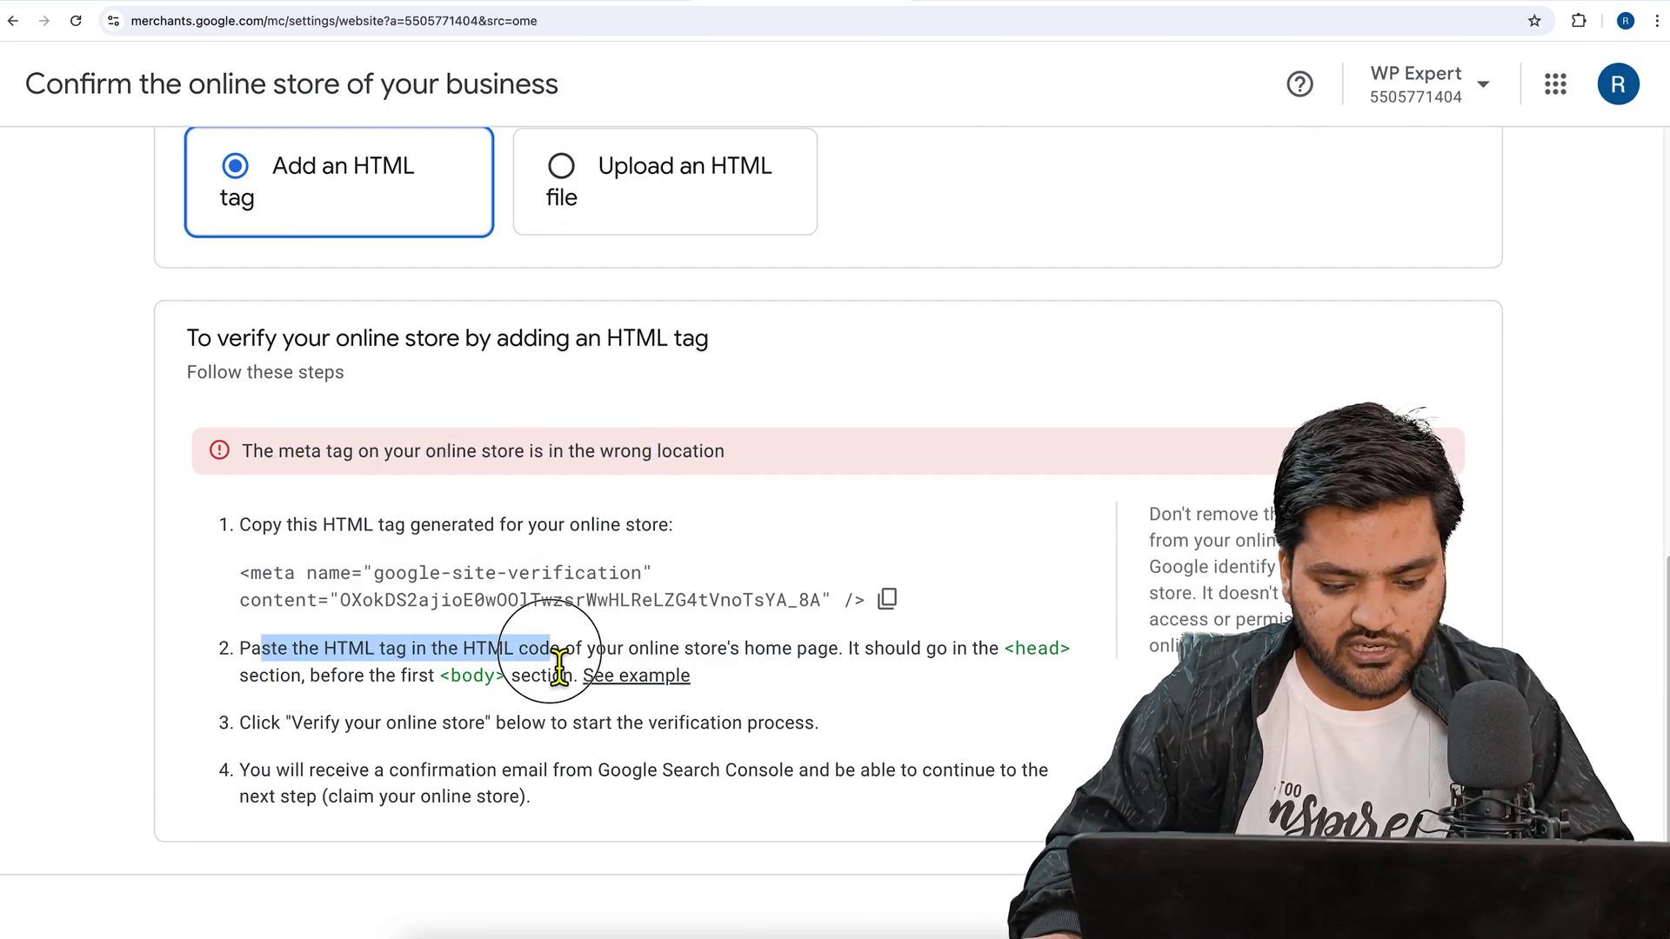
left_click(637, 663)
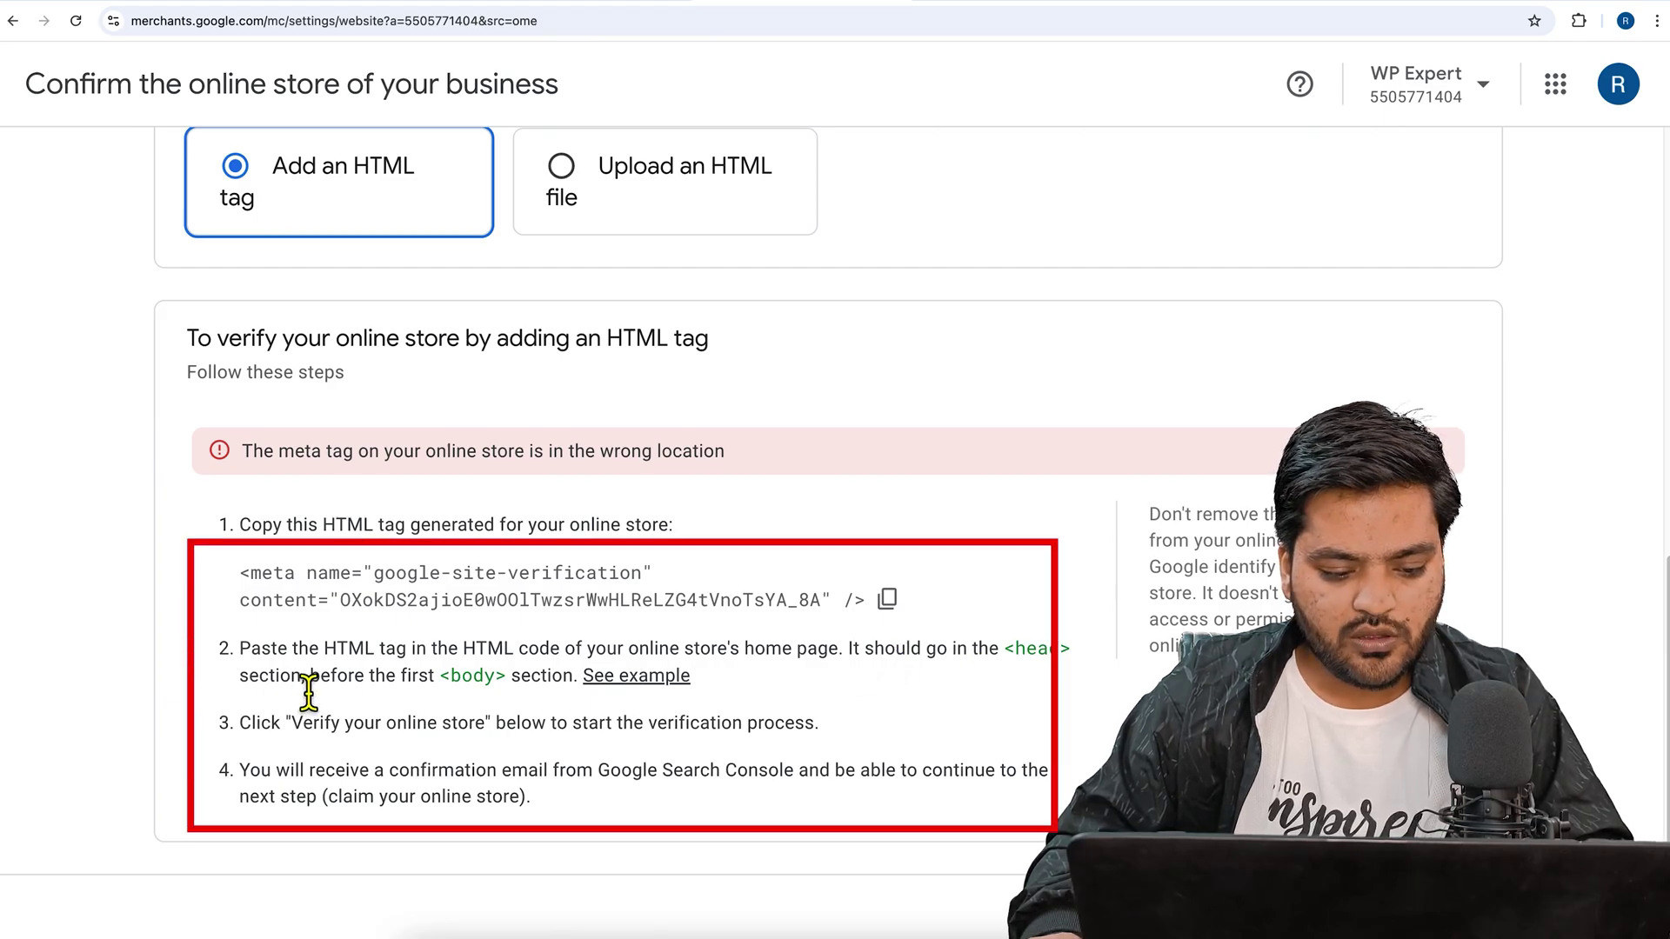
left_click_drag(289, 724, 489, 724)
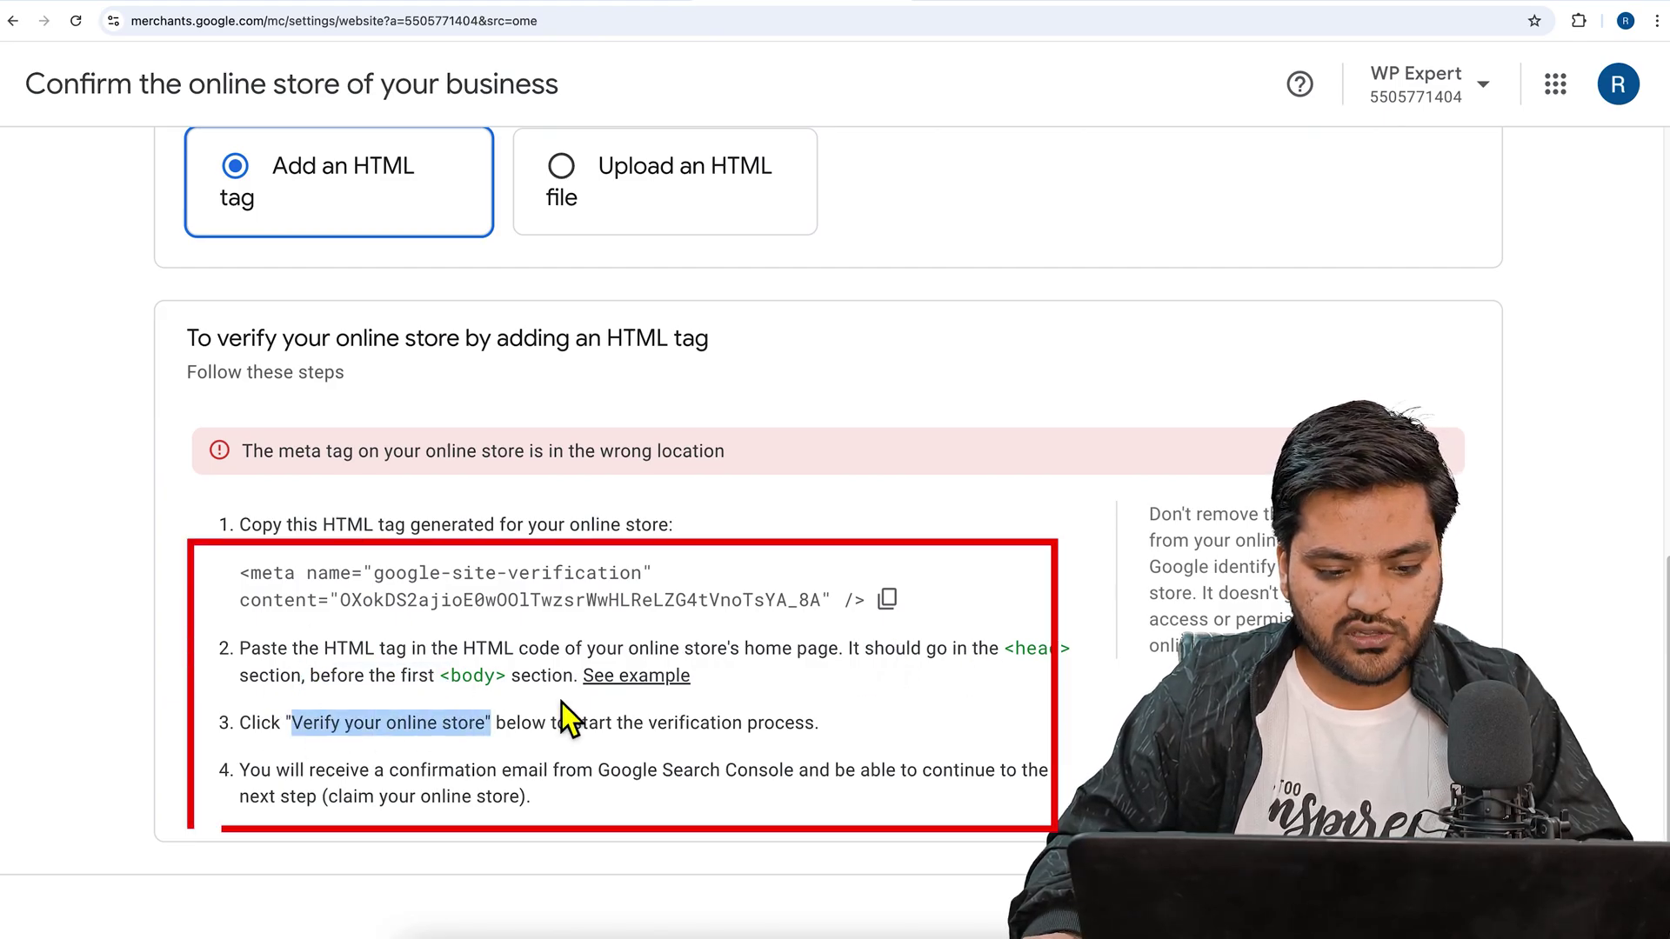
- Cut the meta tag from line 69 of header.php and save the file
left_click(143, 7)
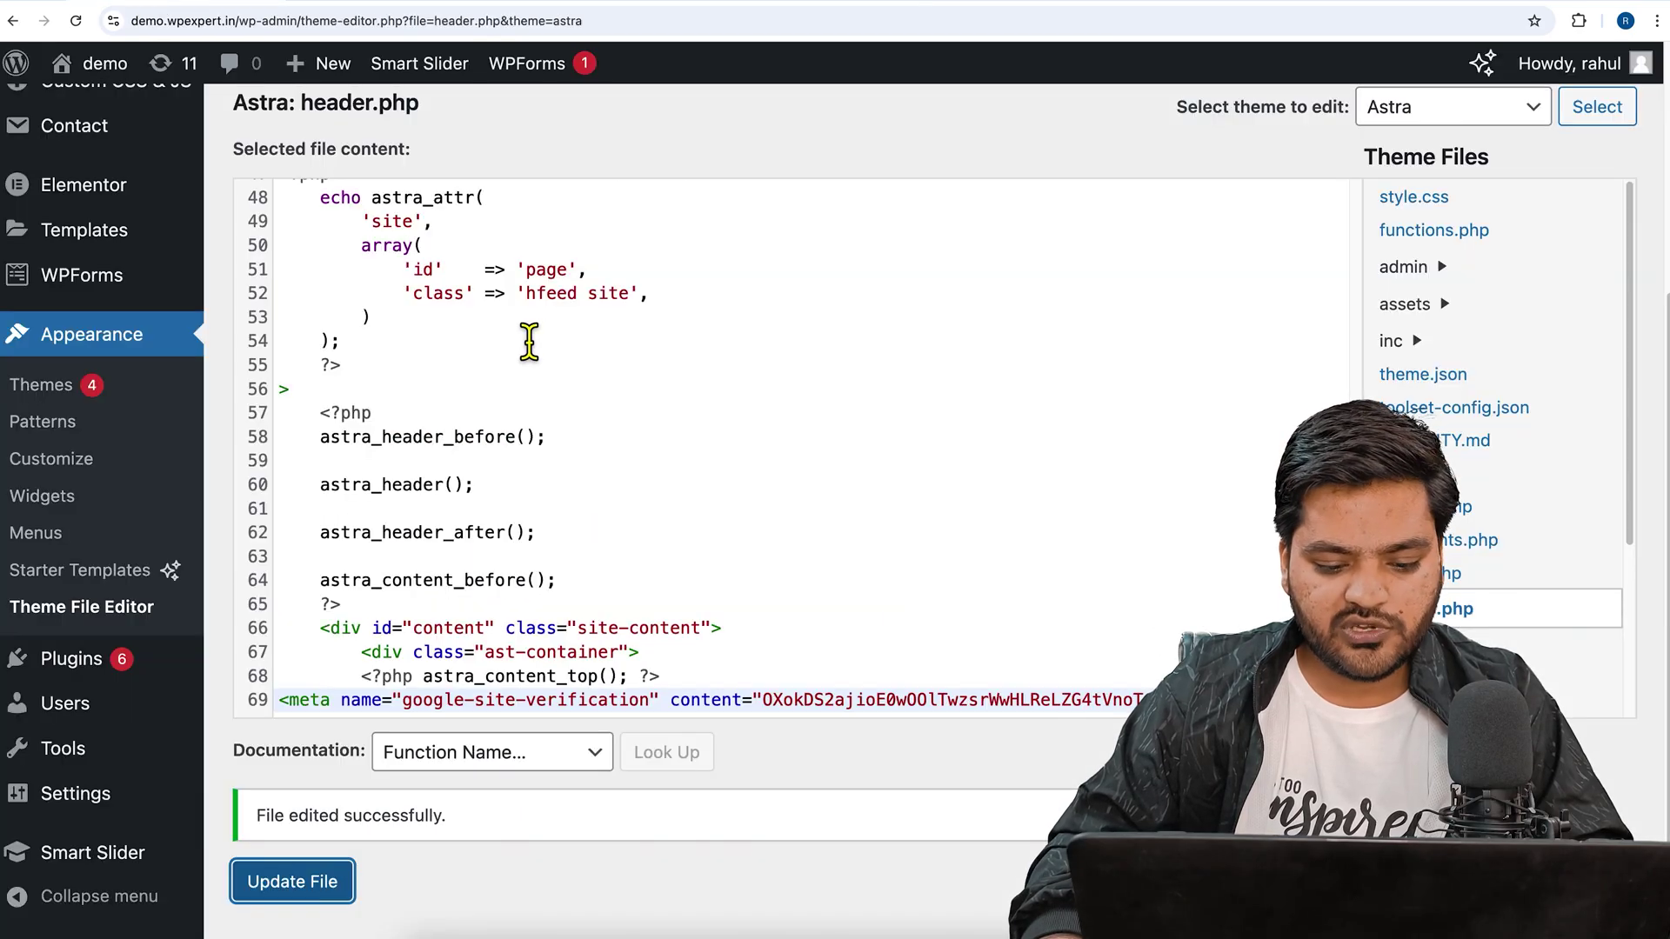
left_click(1148, 835)
left_click_drag(1156, 701, 308, 713)
right_click(336, 706)
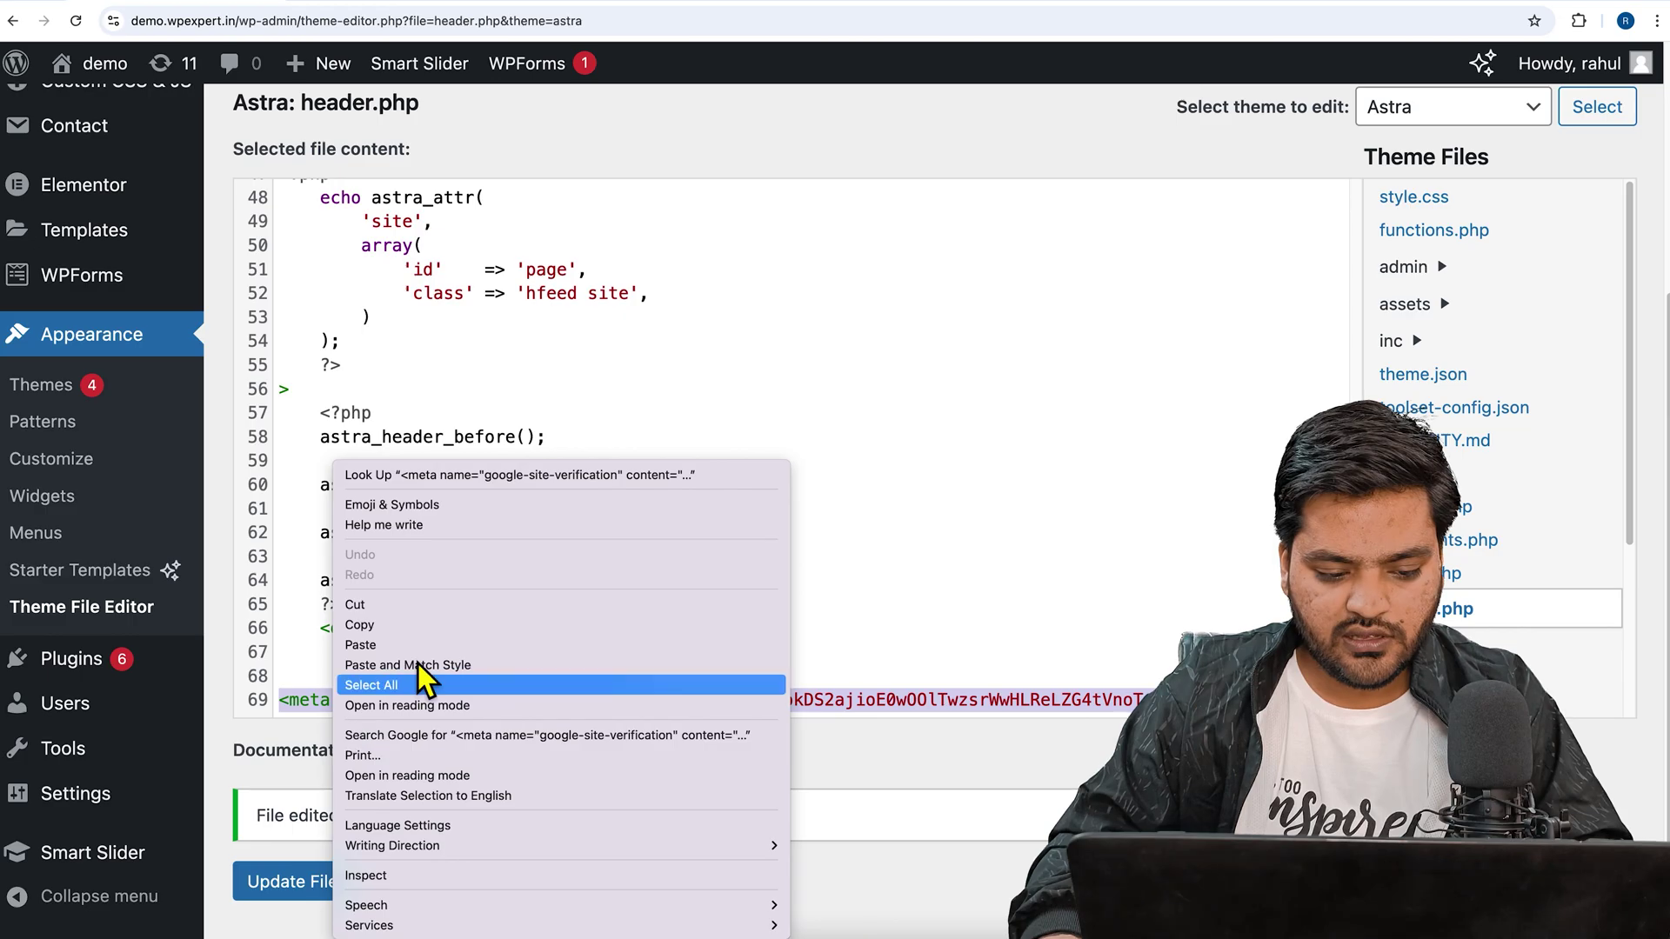
left_click(365, 605)
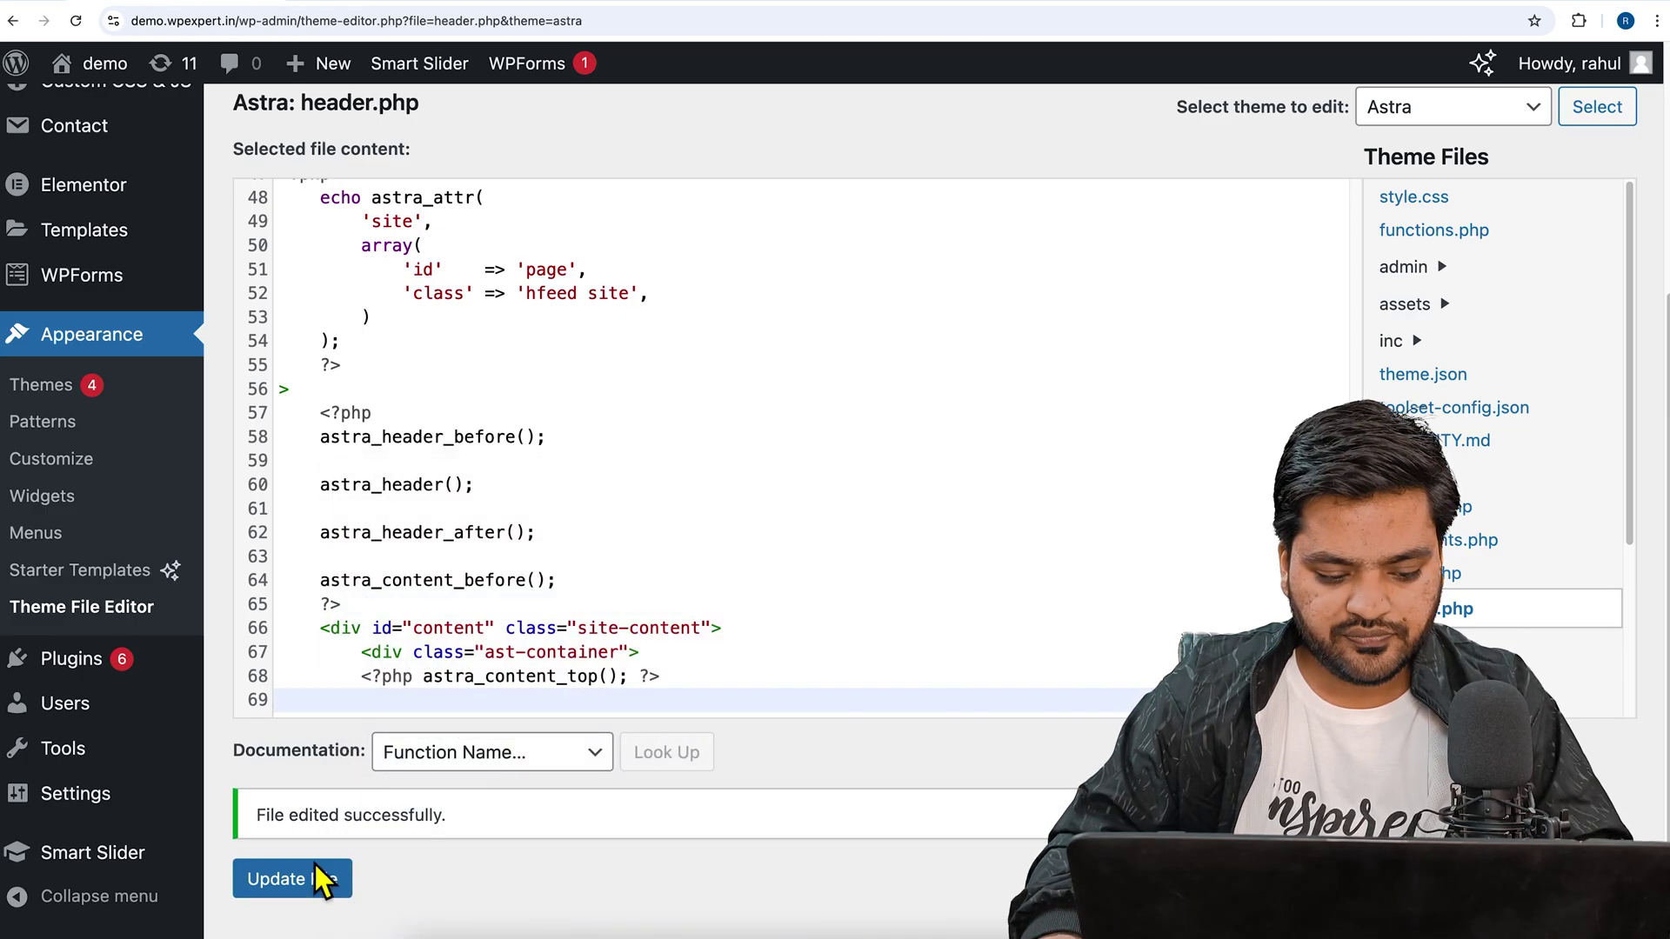
left_click(261, 880)
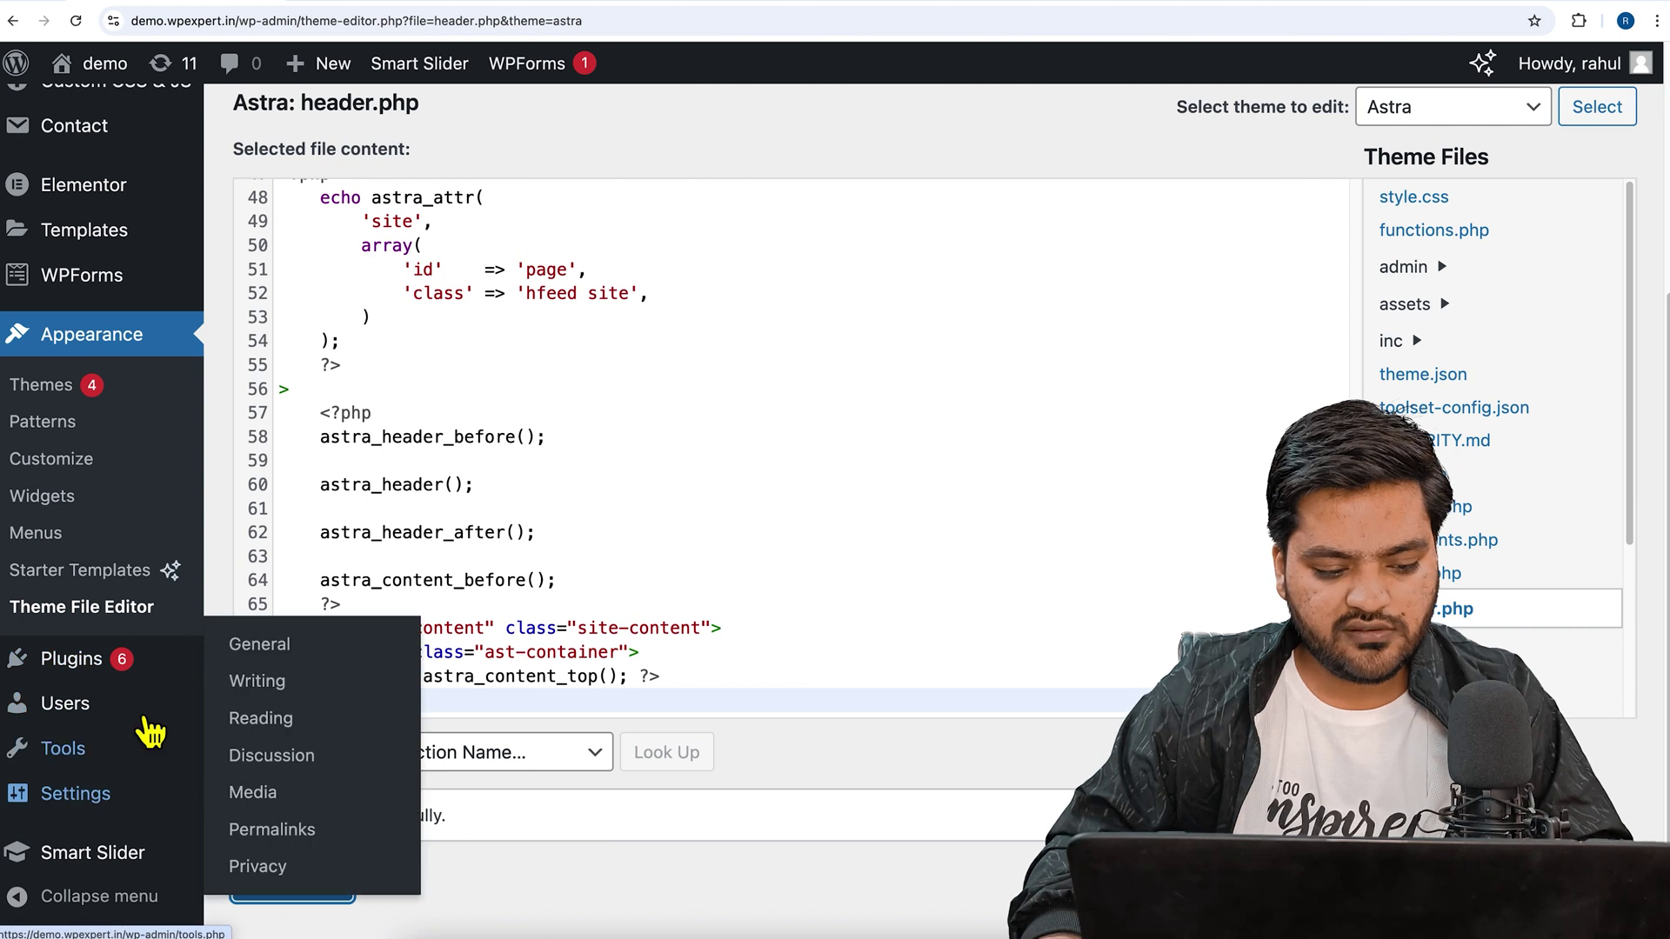
- Search for 'wpcode', then install and activate the WPCode plugin
mouse_move(124, 691)
mouse_move(87, 658)
left_click(361, 699)
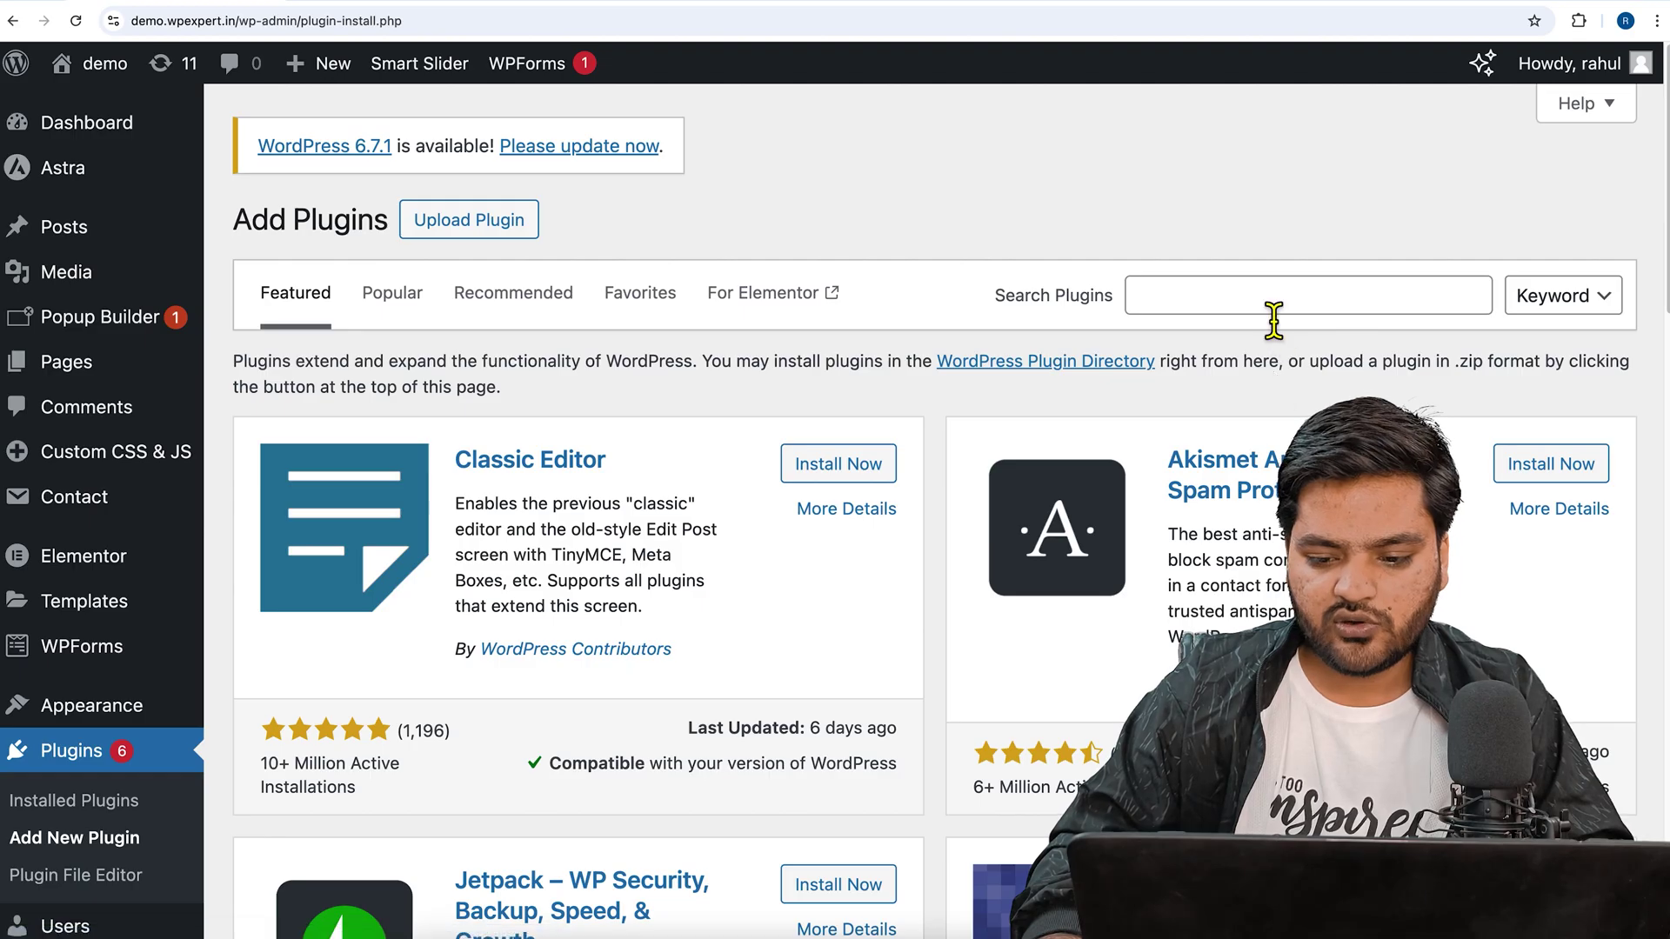
left_click(1272, 317)
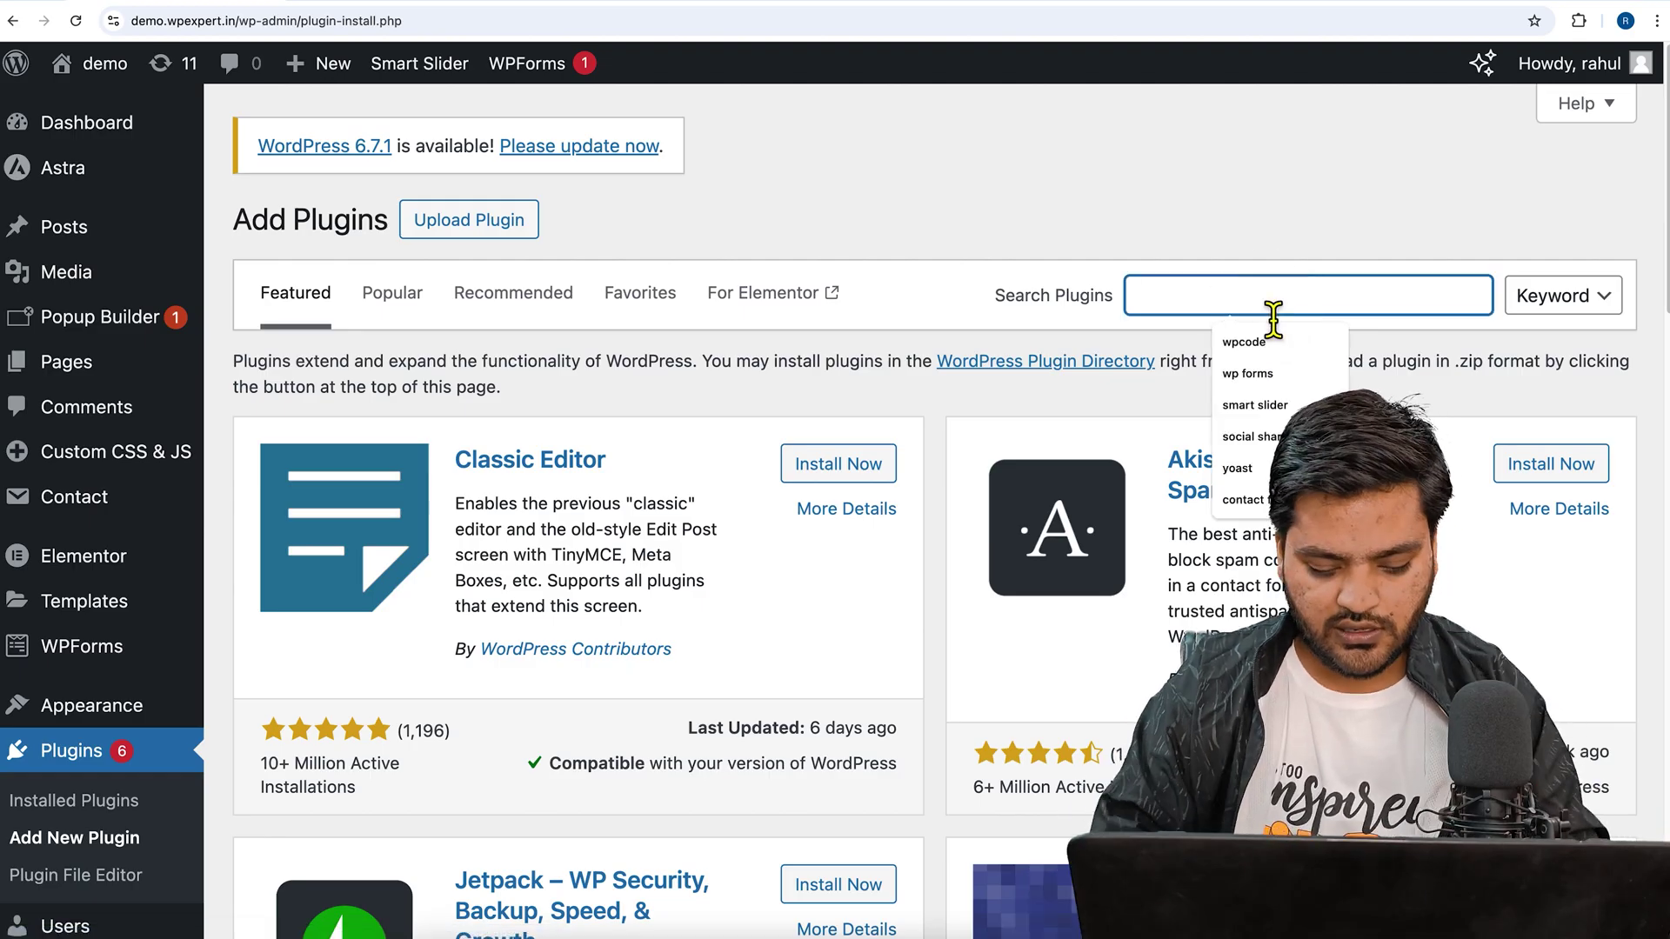
type("wpcode")
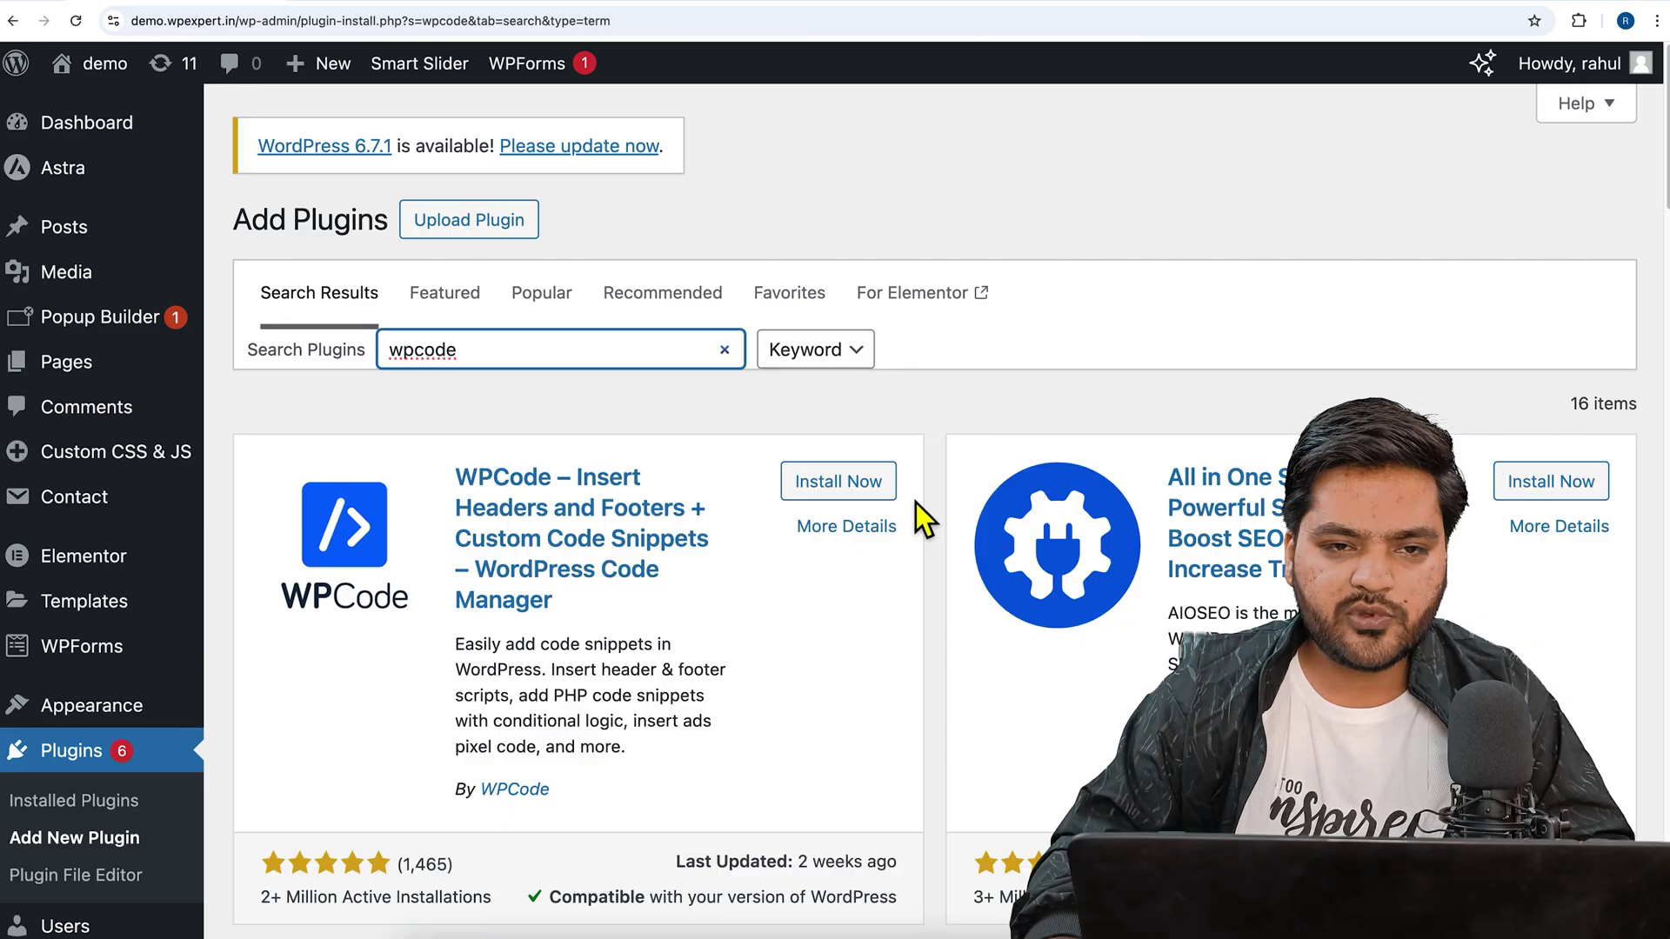
left_click(845, 490)
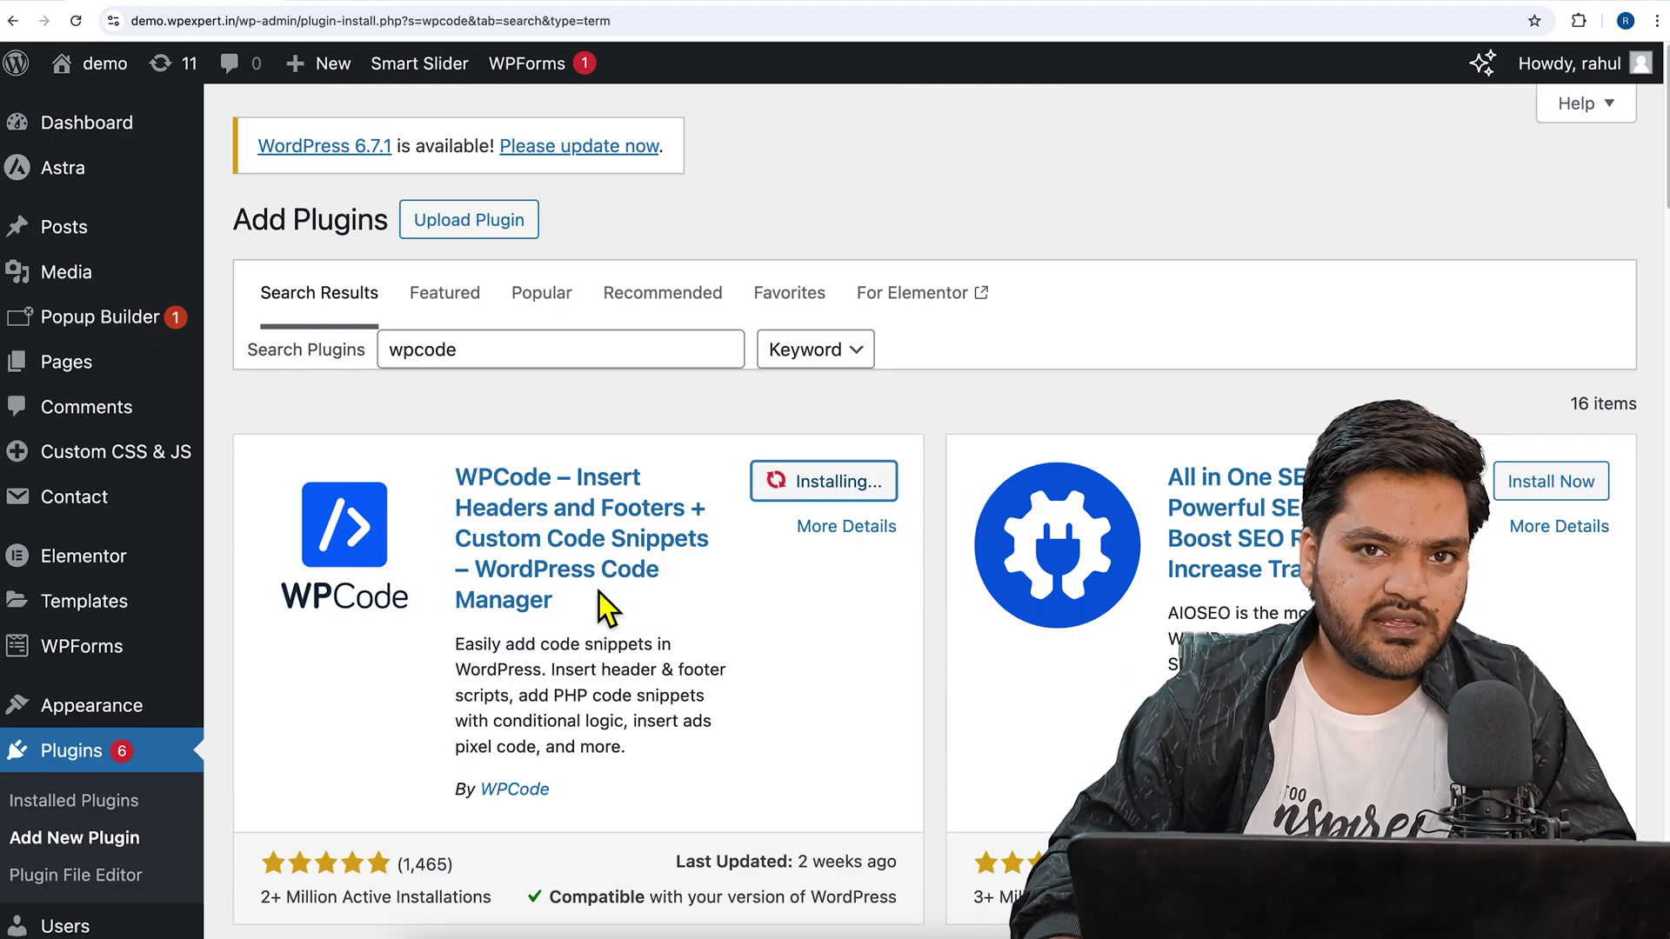
left_click(844, 482)
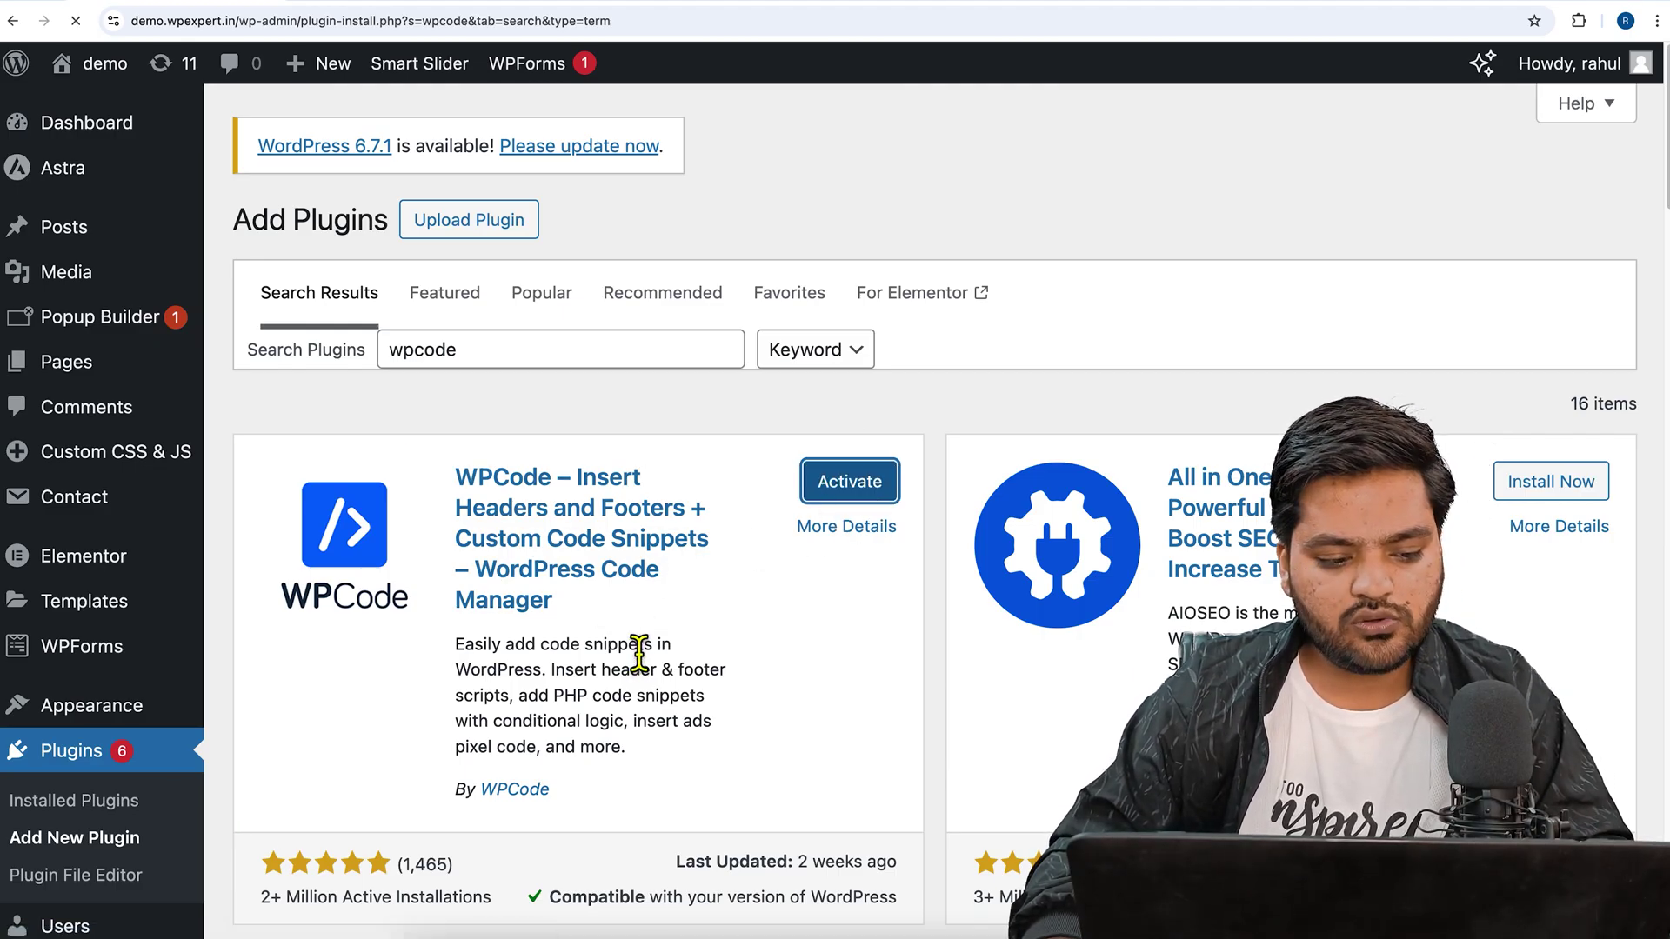
- Paste the Google site-verification meta tag into WPCode's global Header, then return to Merchant Center
scroll(489, 639, "down", 3)
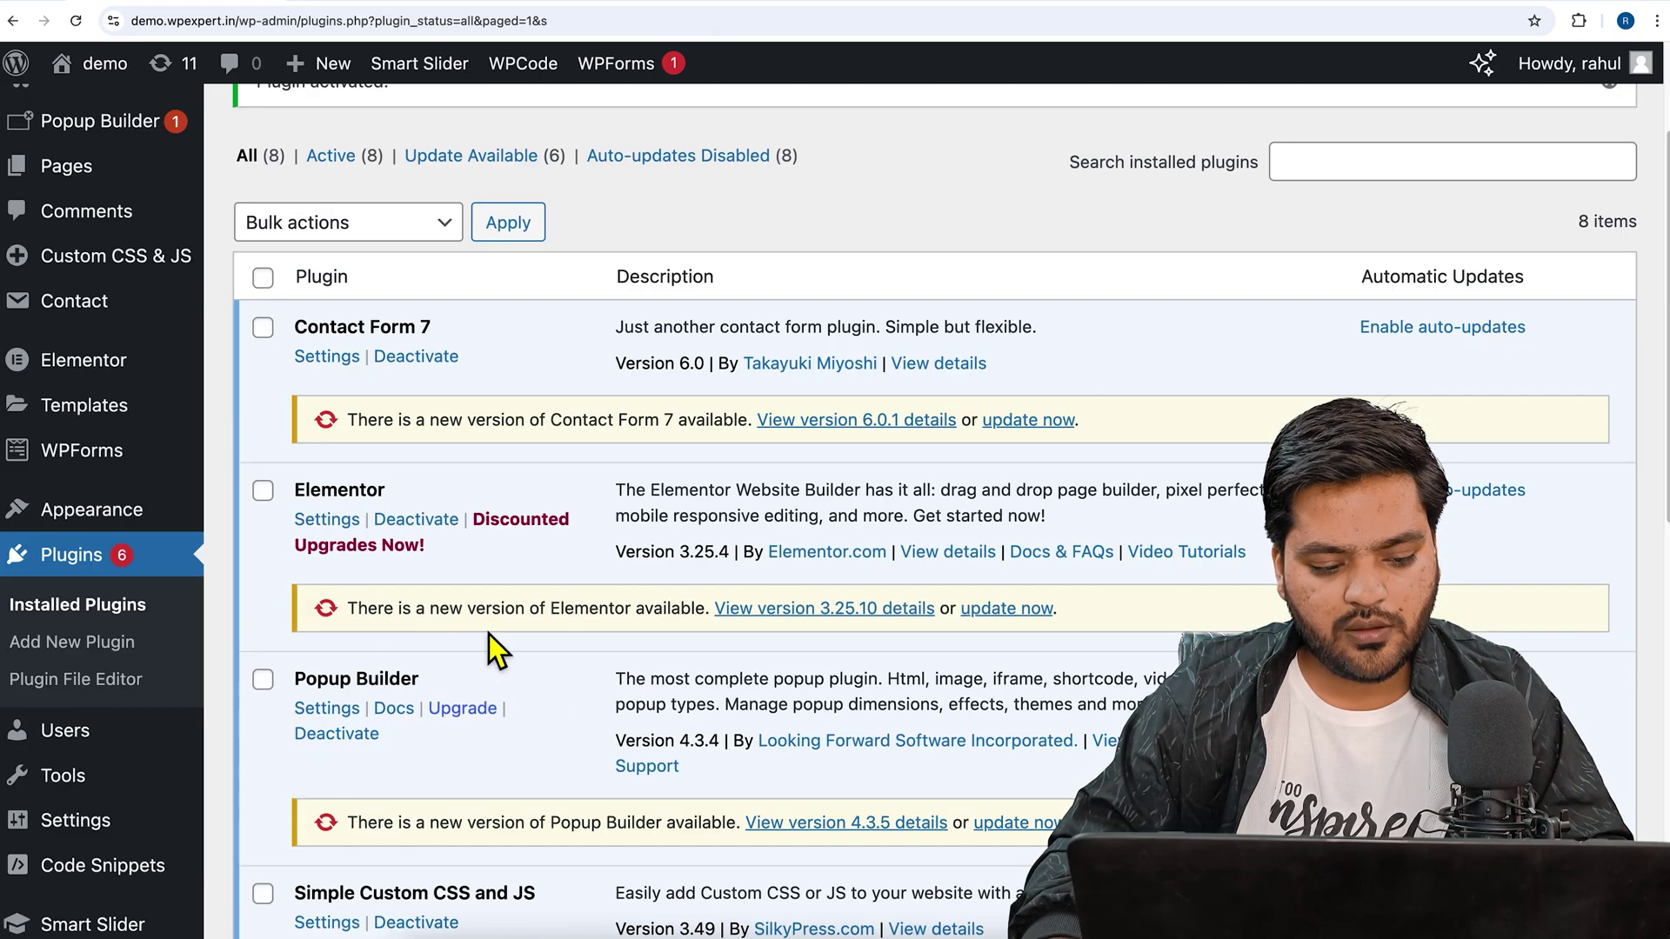
scroll(216, 687, "down", 3)
mouse_move(169, 804)
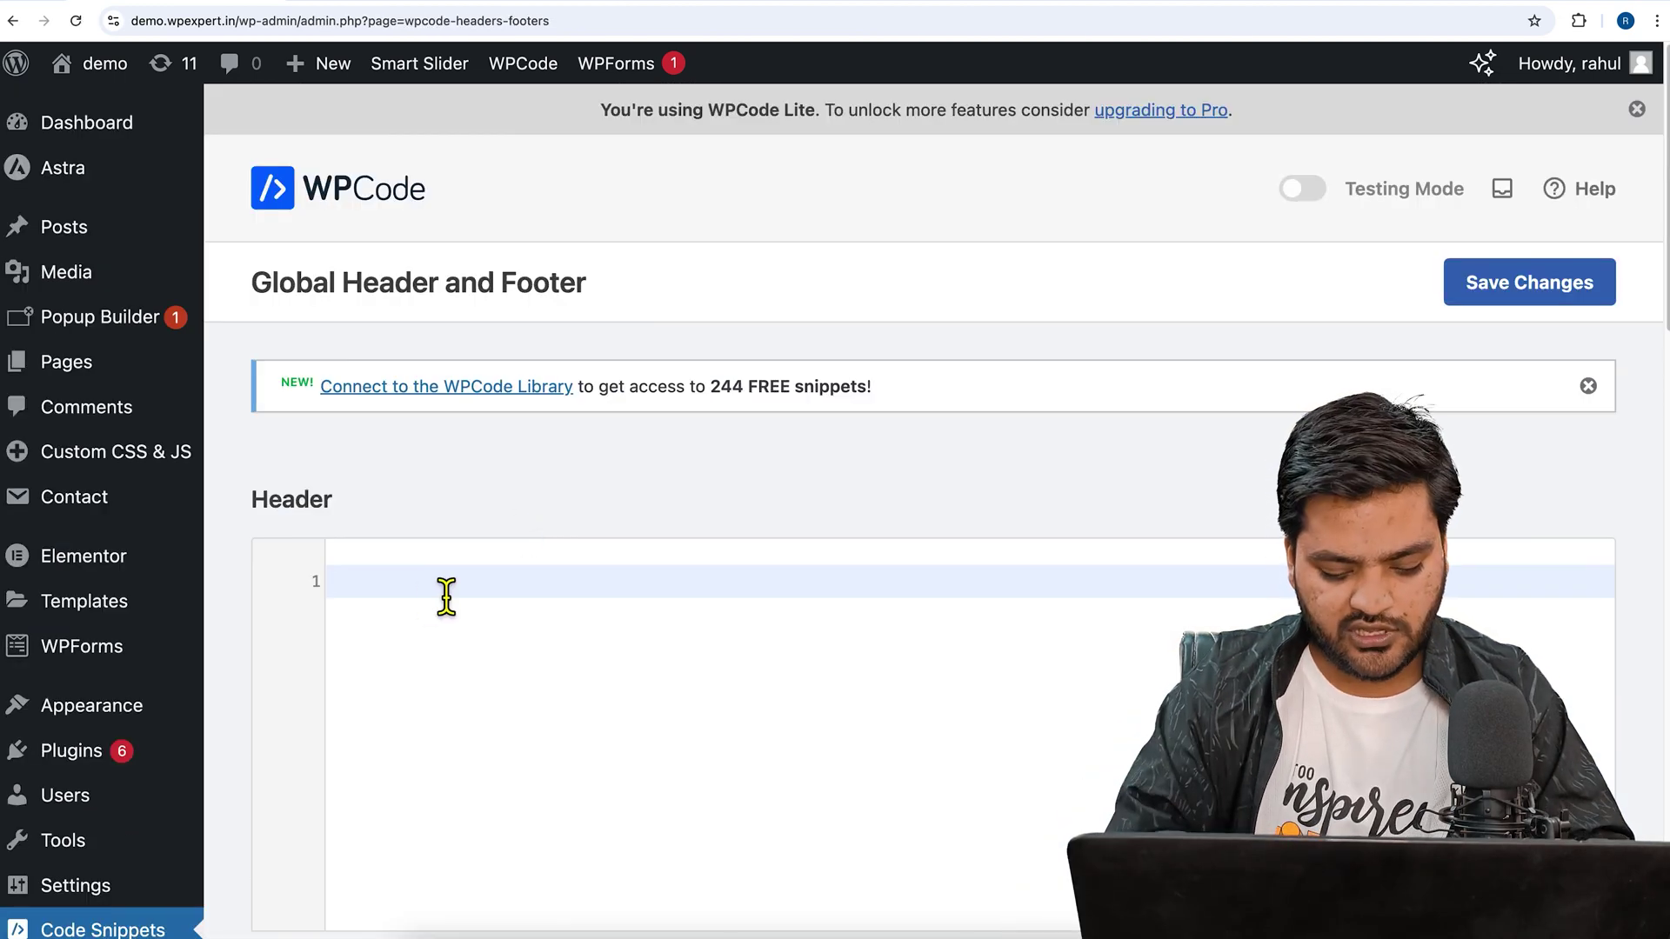
key("ctrl+v")
scroll(444, 597, "down", 10)
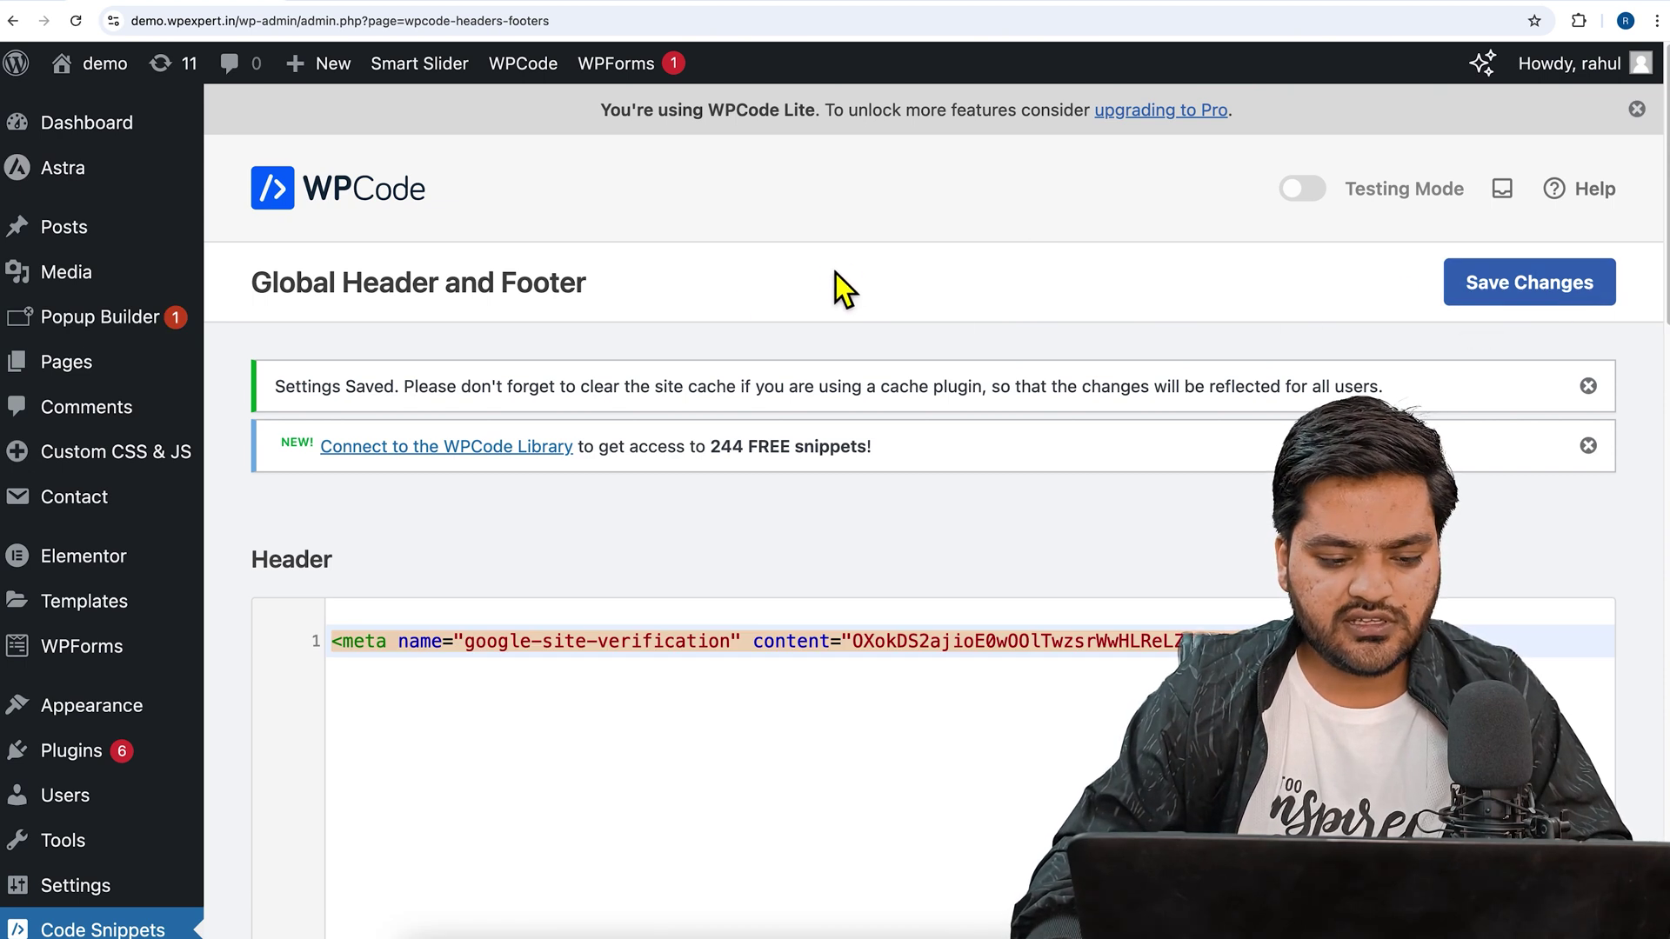
left_click(809, 1)
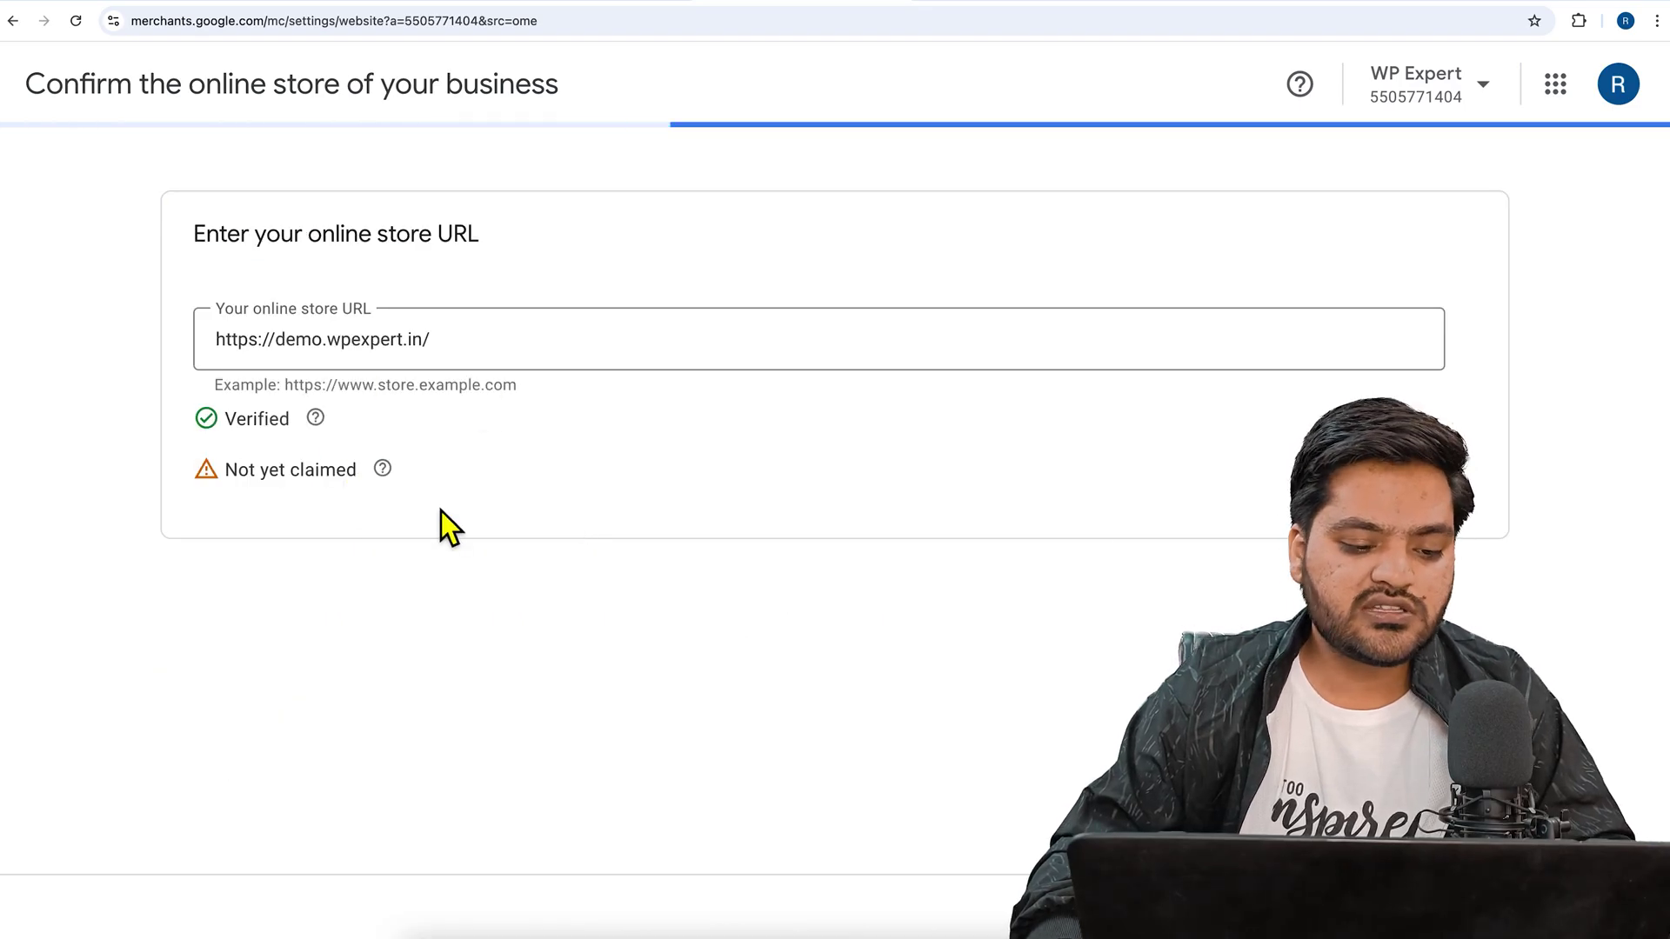
left_click_drag(268, 435, 236, 430)
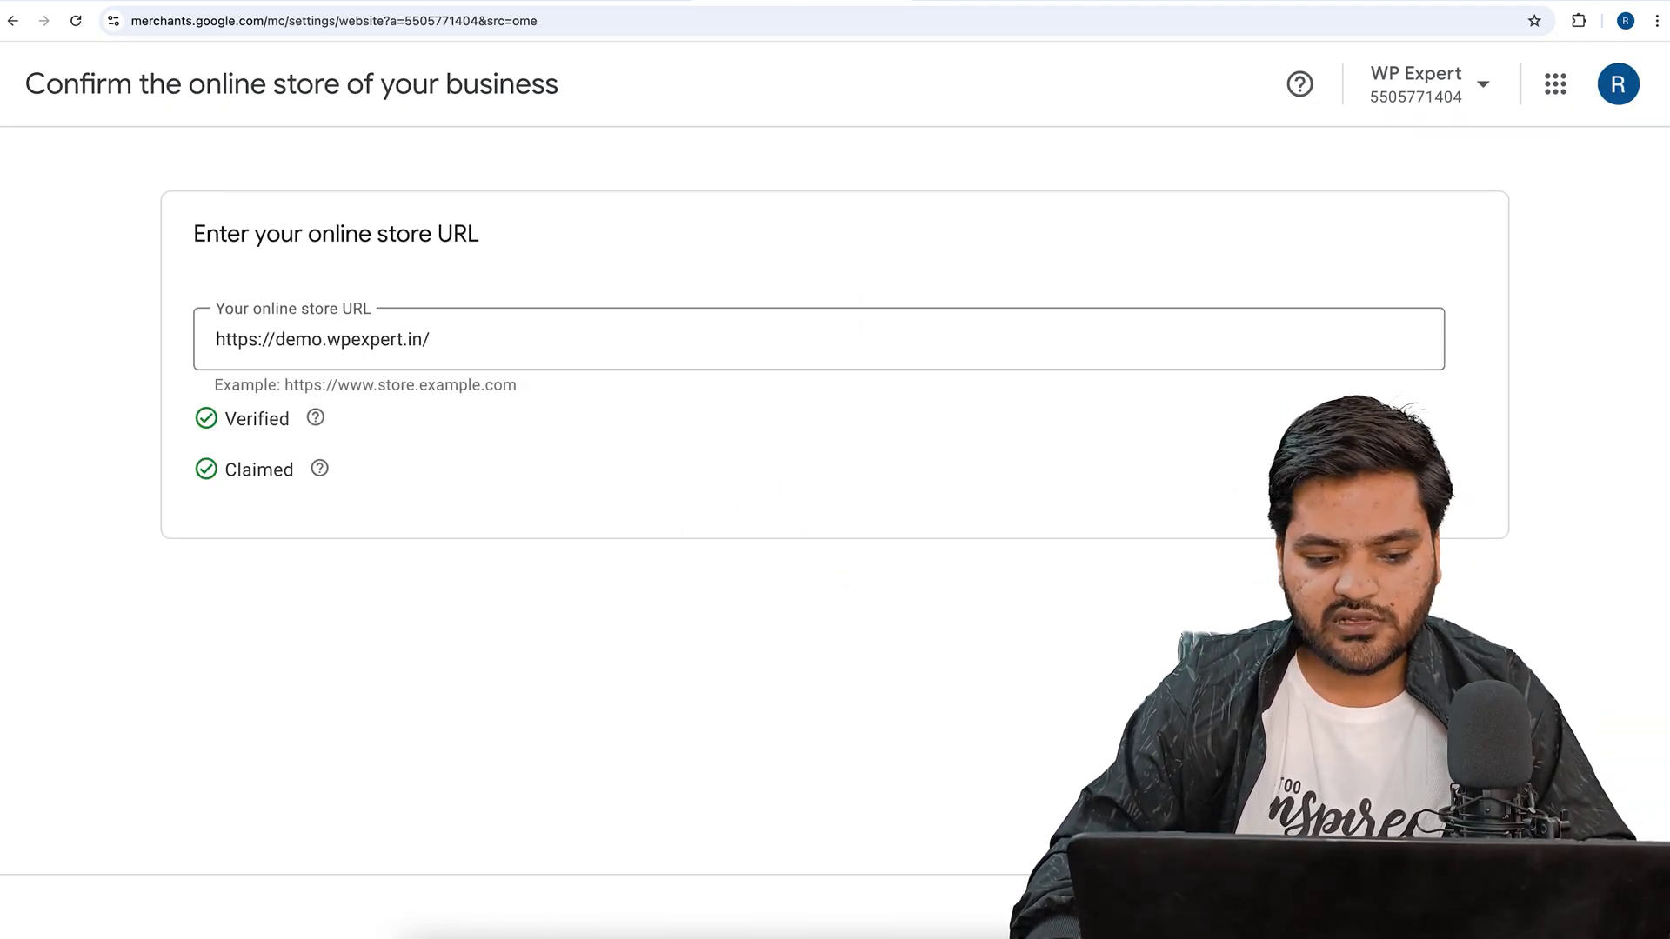
left_click(1461, 907)
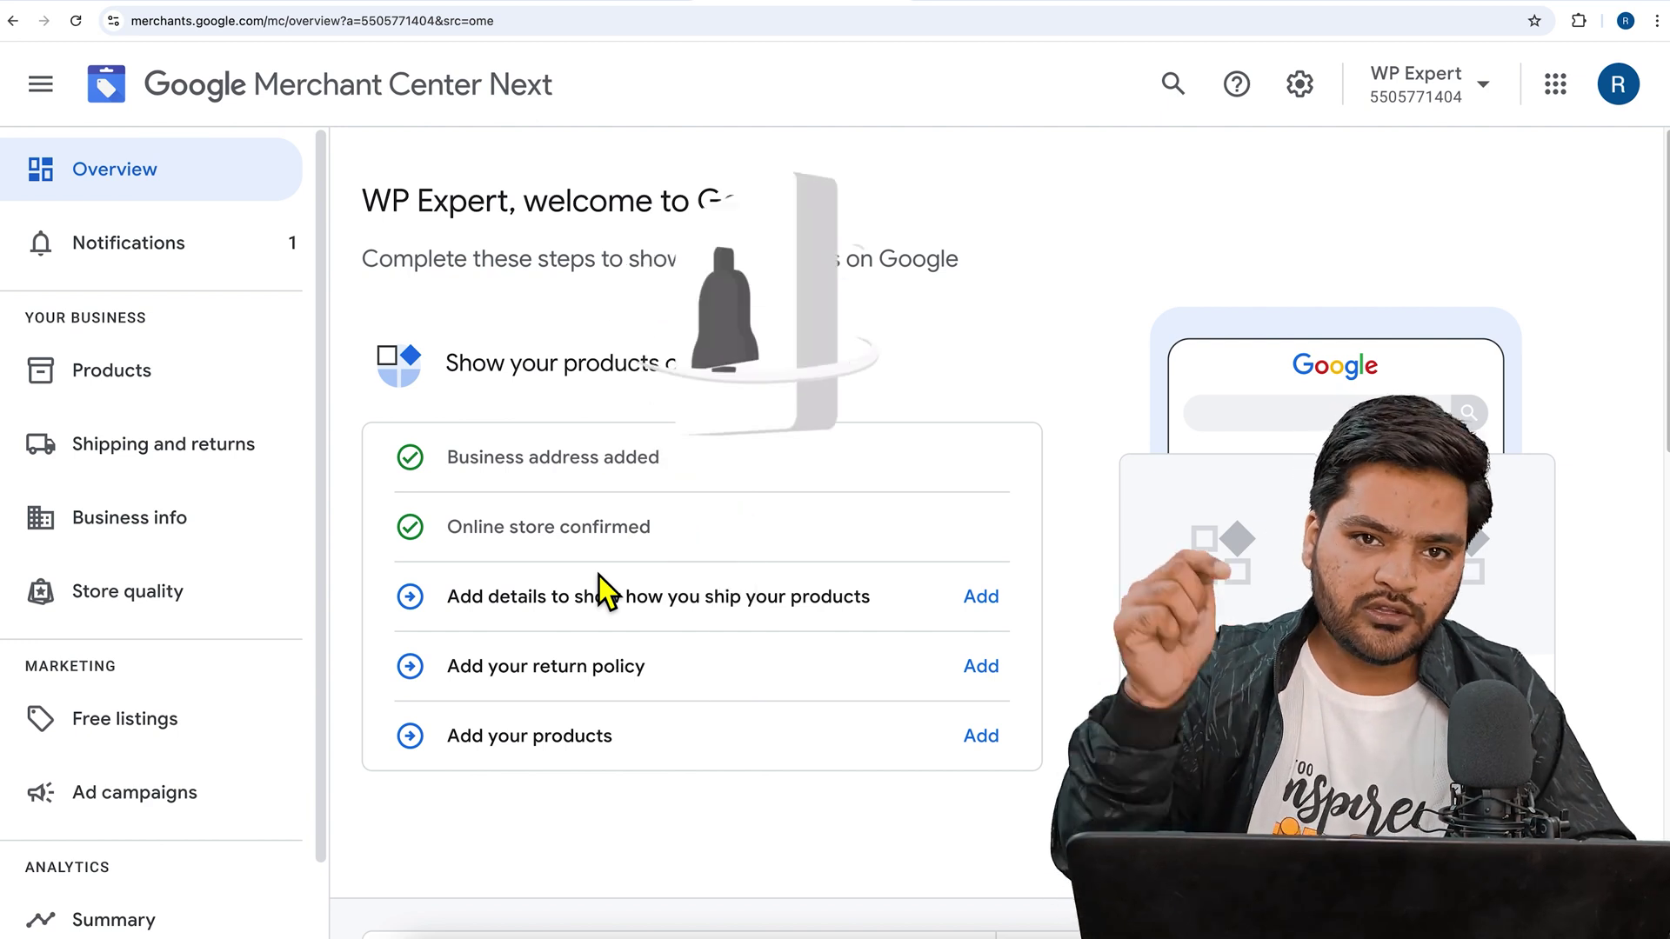
- Start adding shipping details and select India as the shipping country
left_click_drag(442, 605, 837, 620)
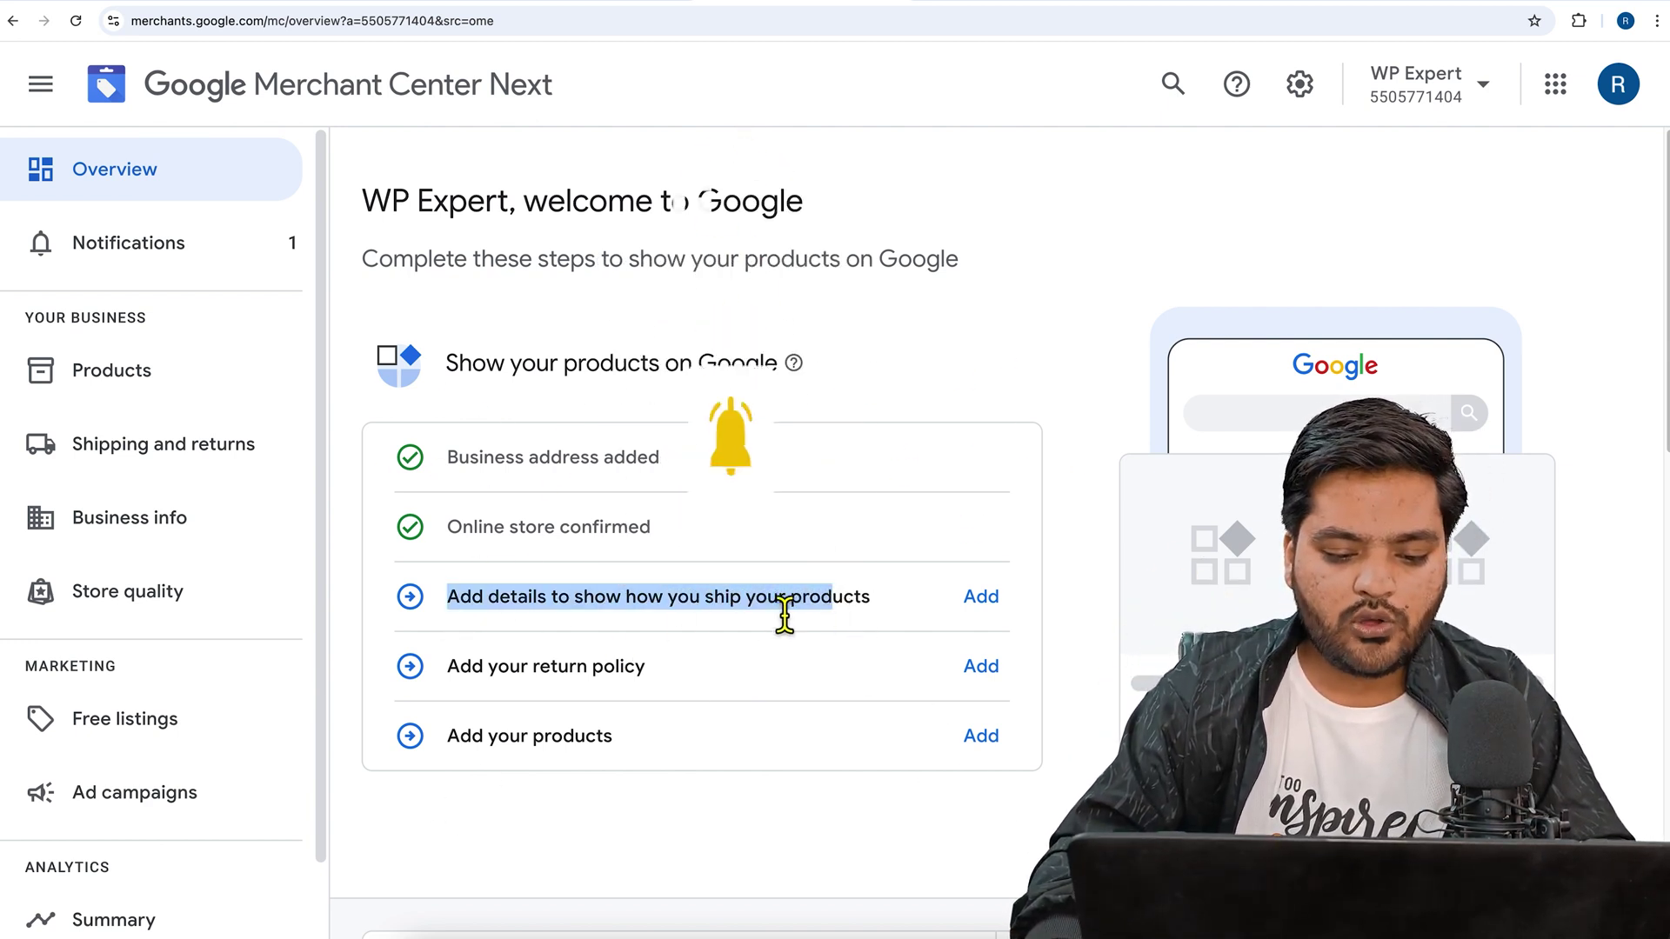
left_click(983, 602)
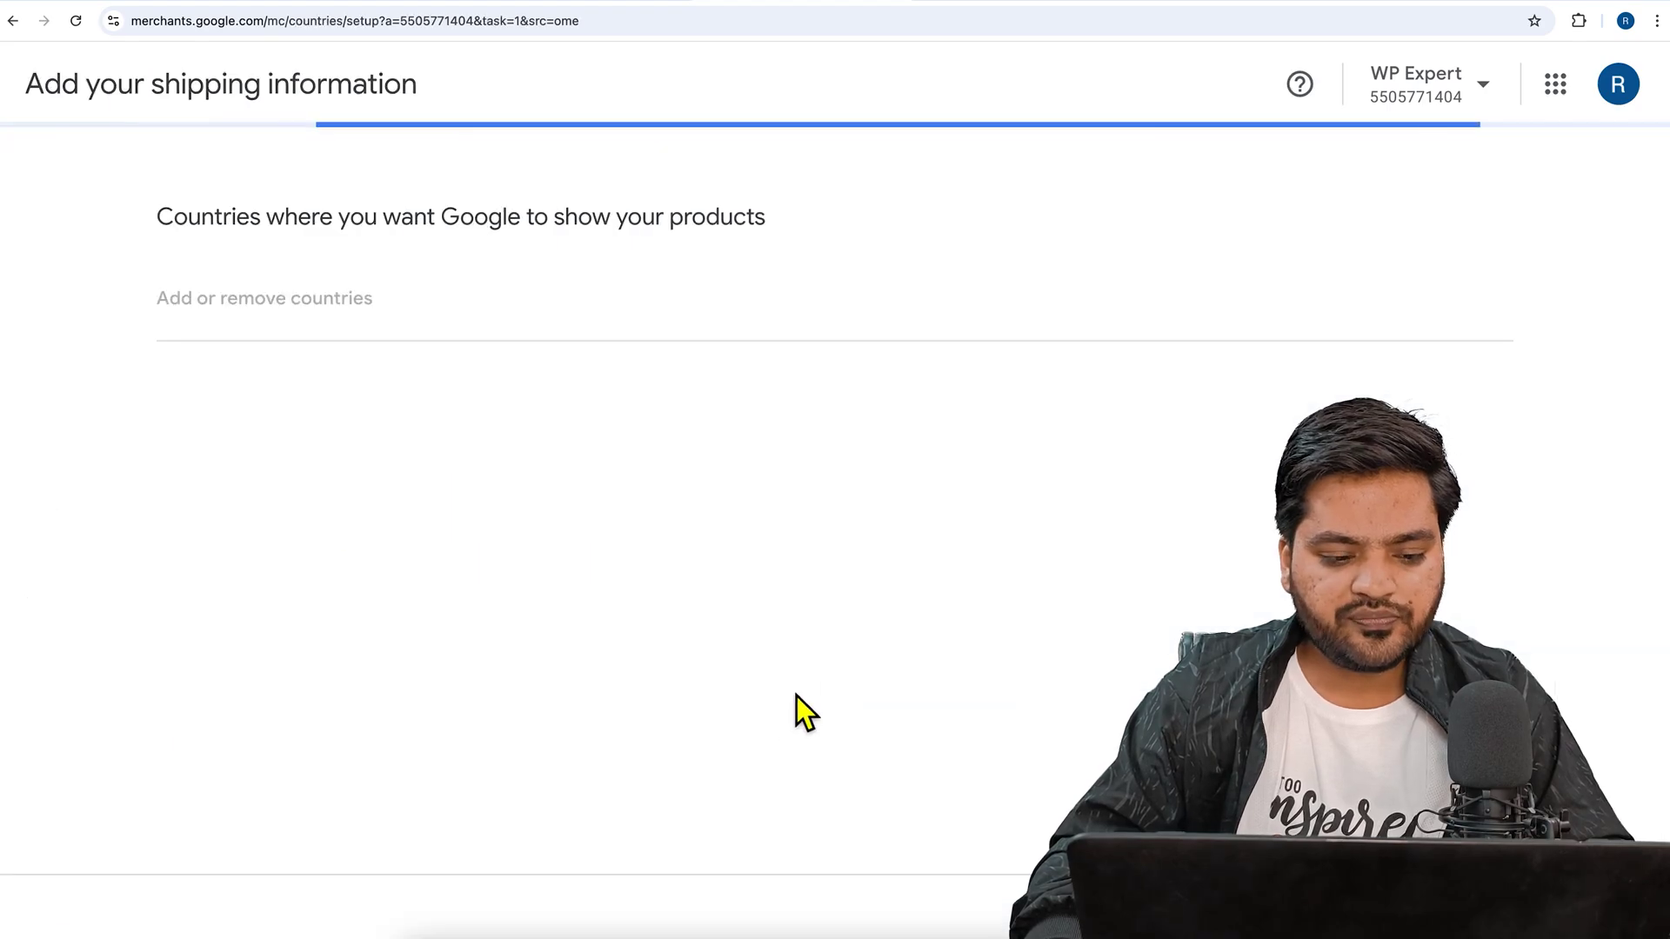
left_click(289, 300)
left_click(791, 261)
type("india")
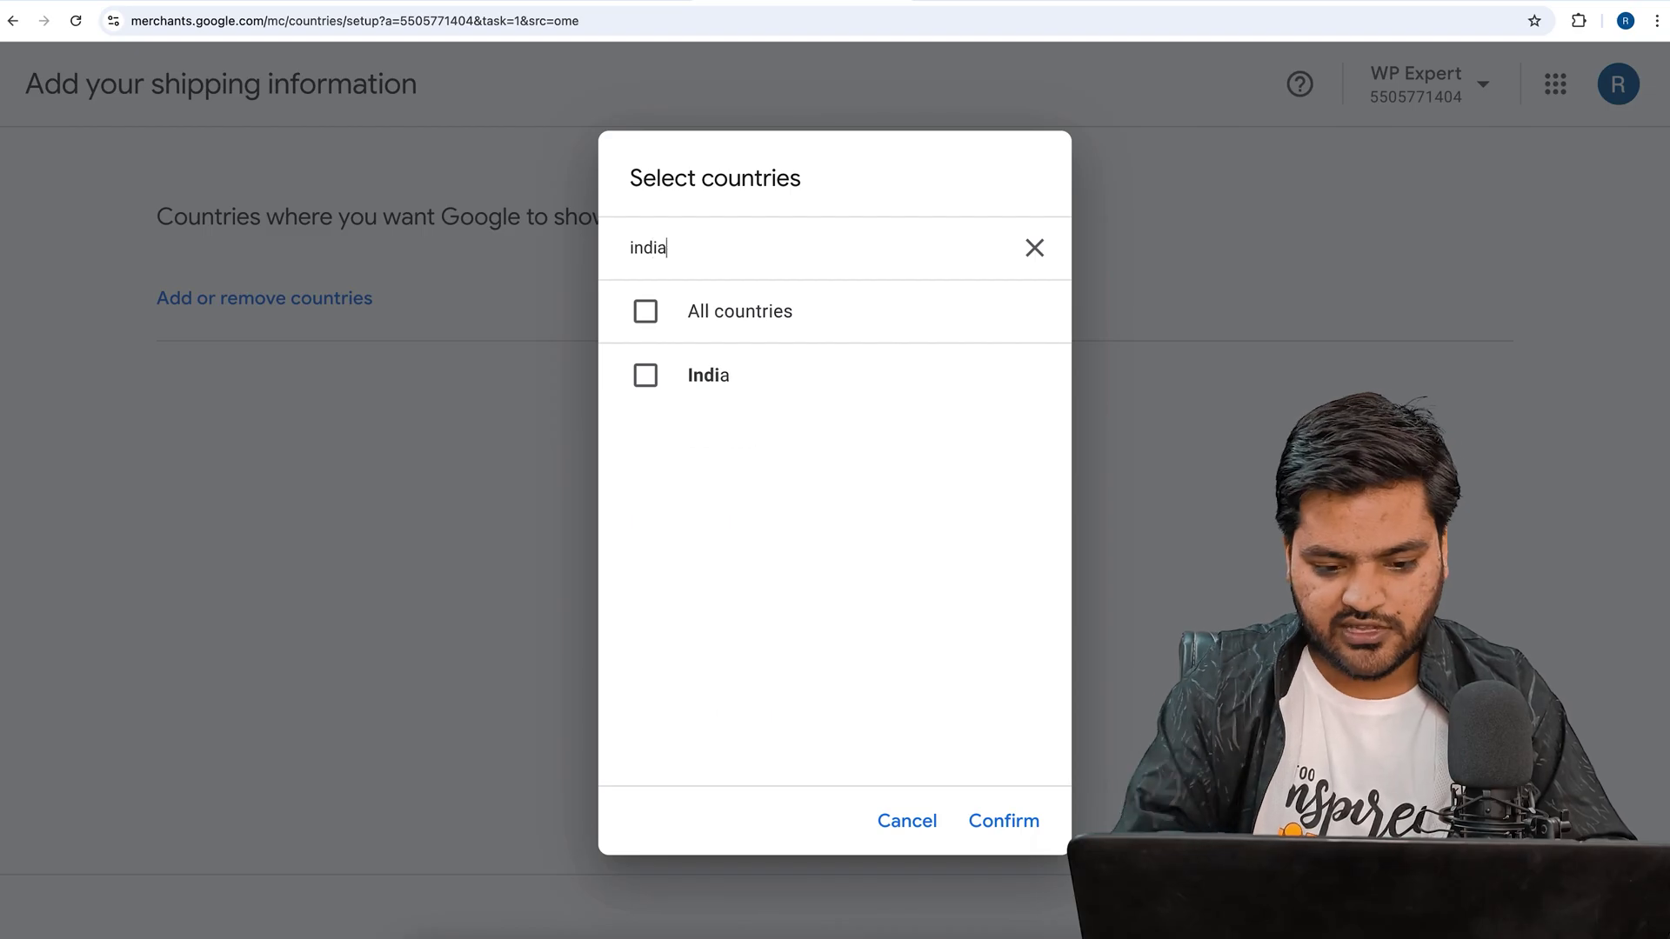
left_click(715, 381)
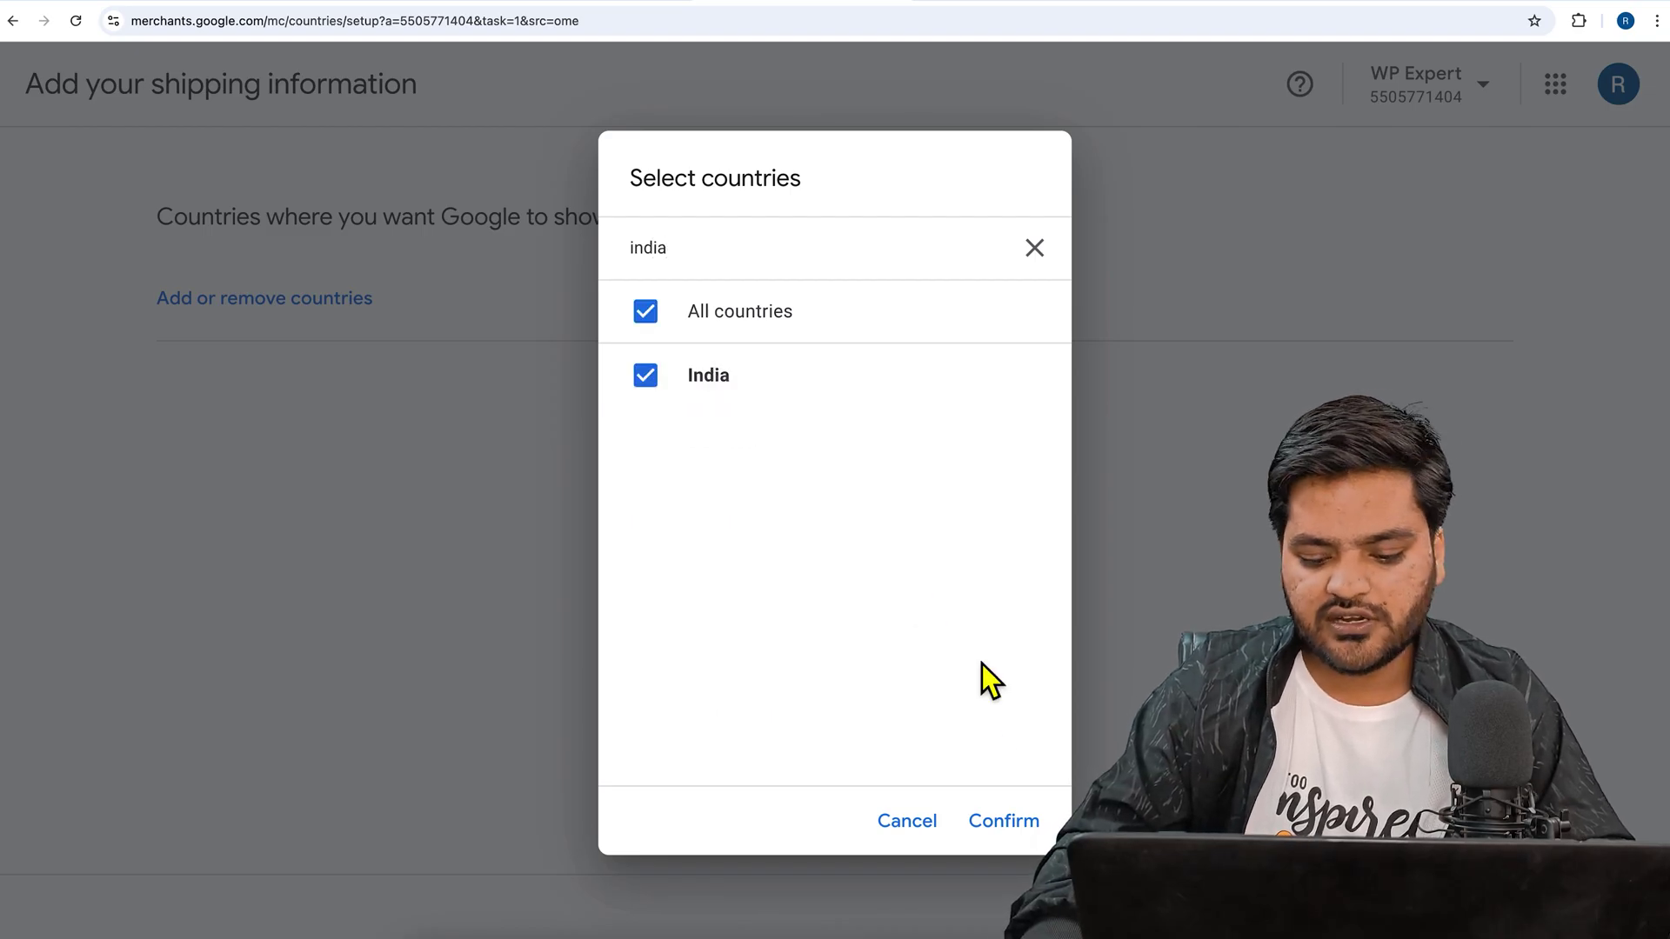
left_click(1028, 833)
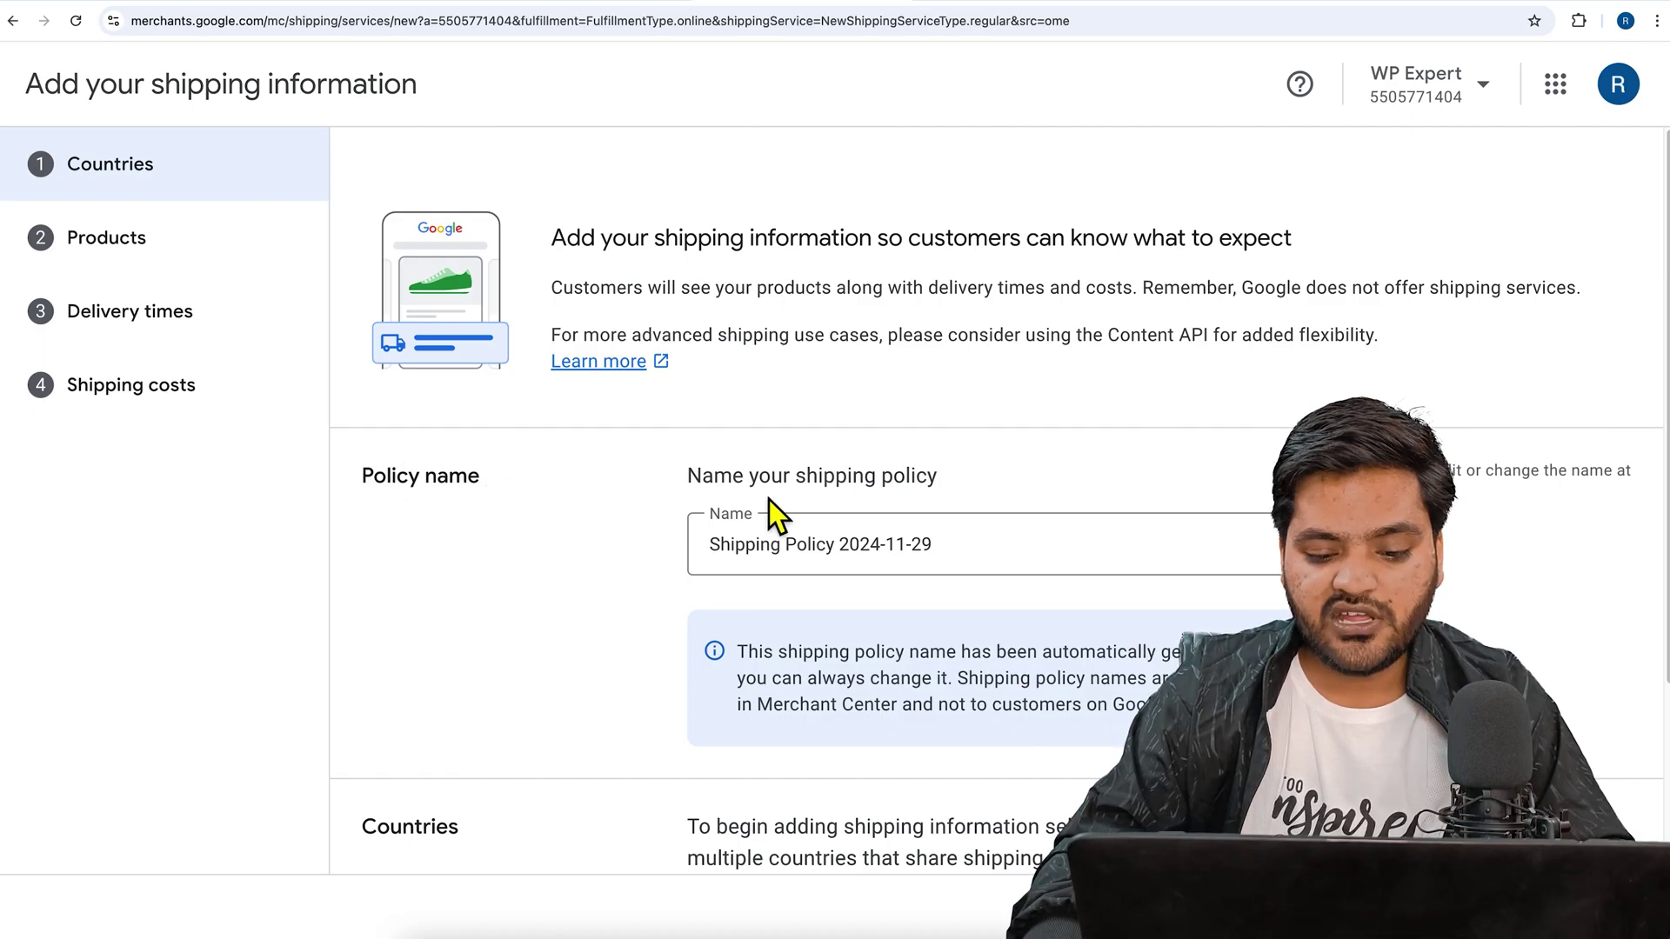
- Apply the shipping policy to India and keep it for all products
scroll(706, 548, "down", 3)
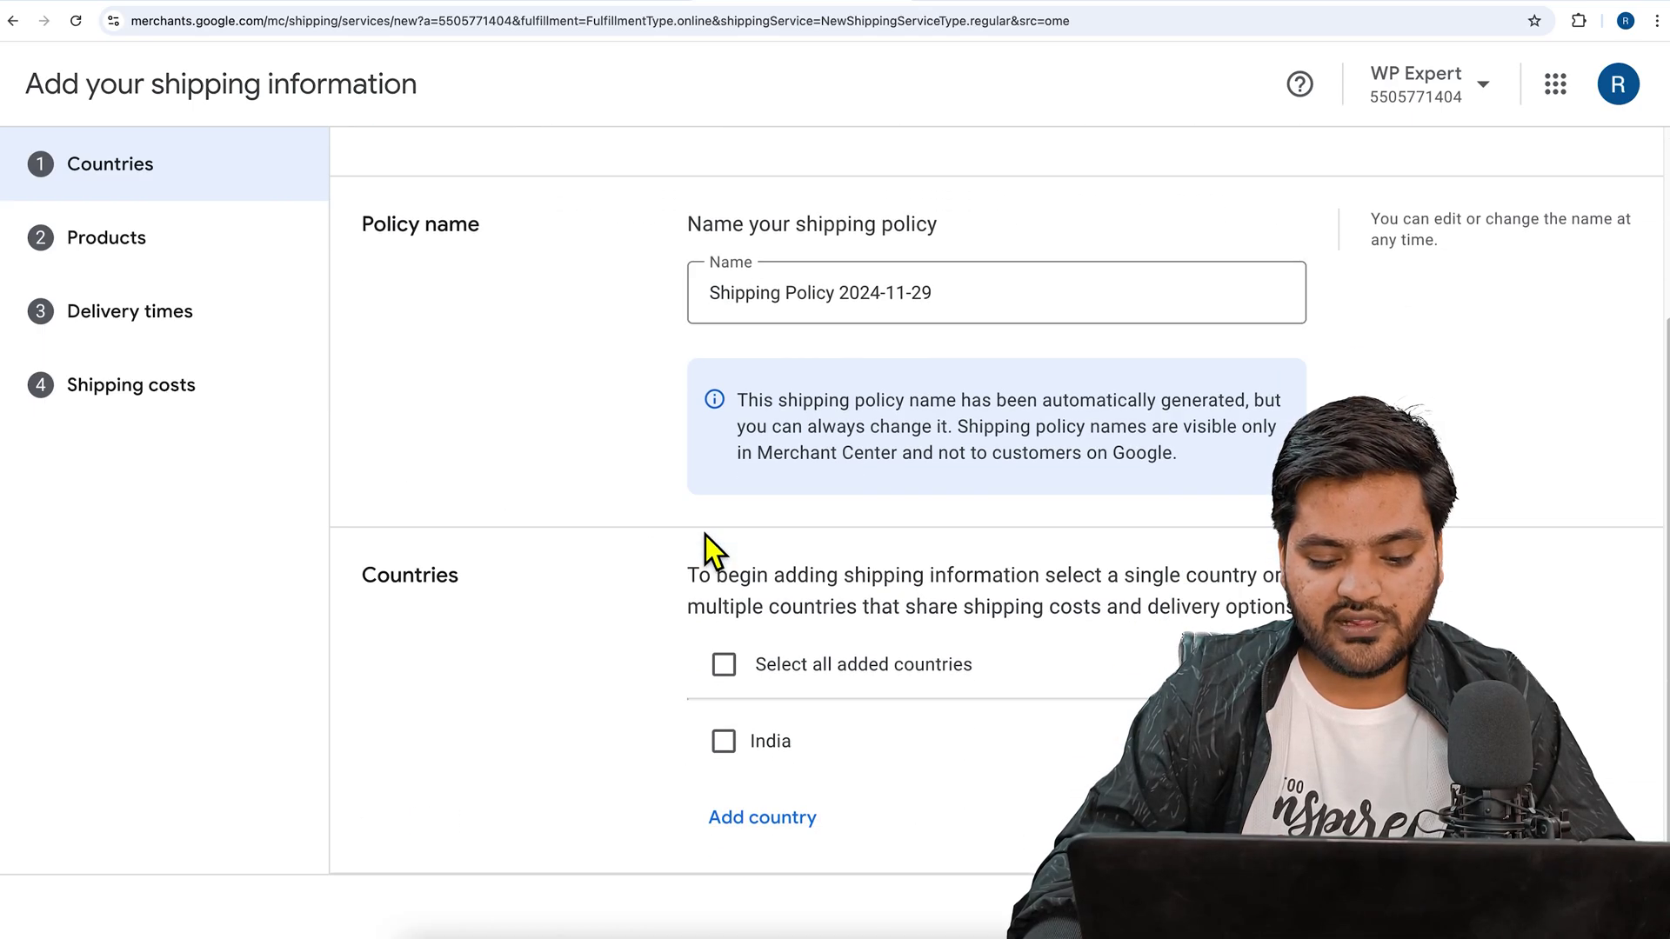
left_click(723, 666)
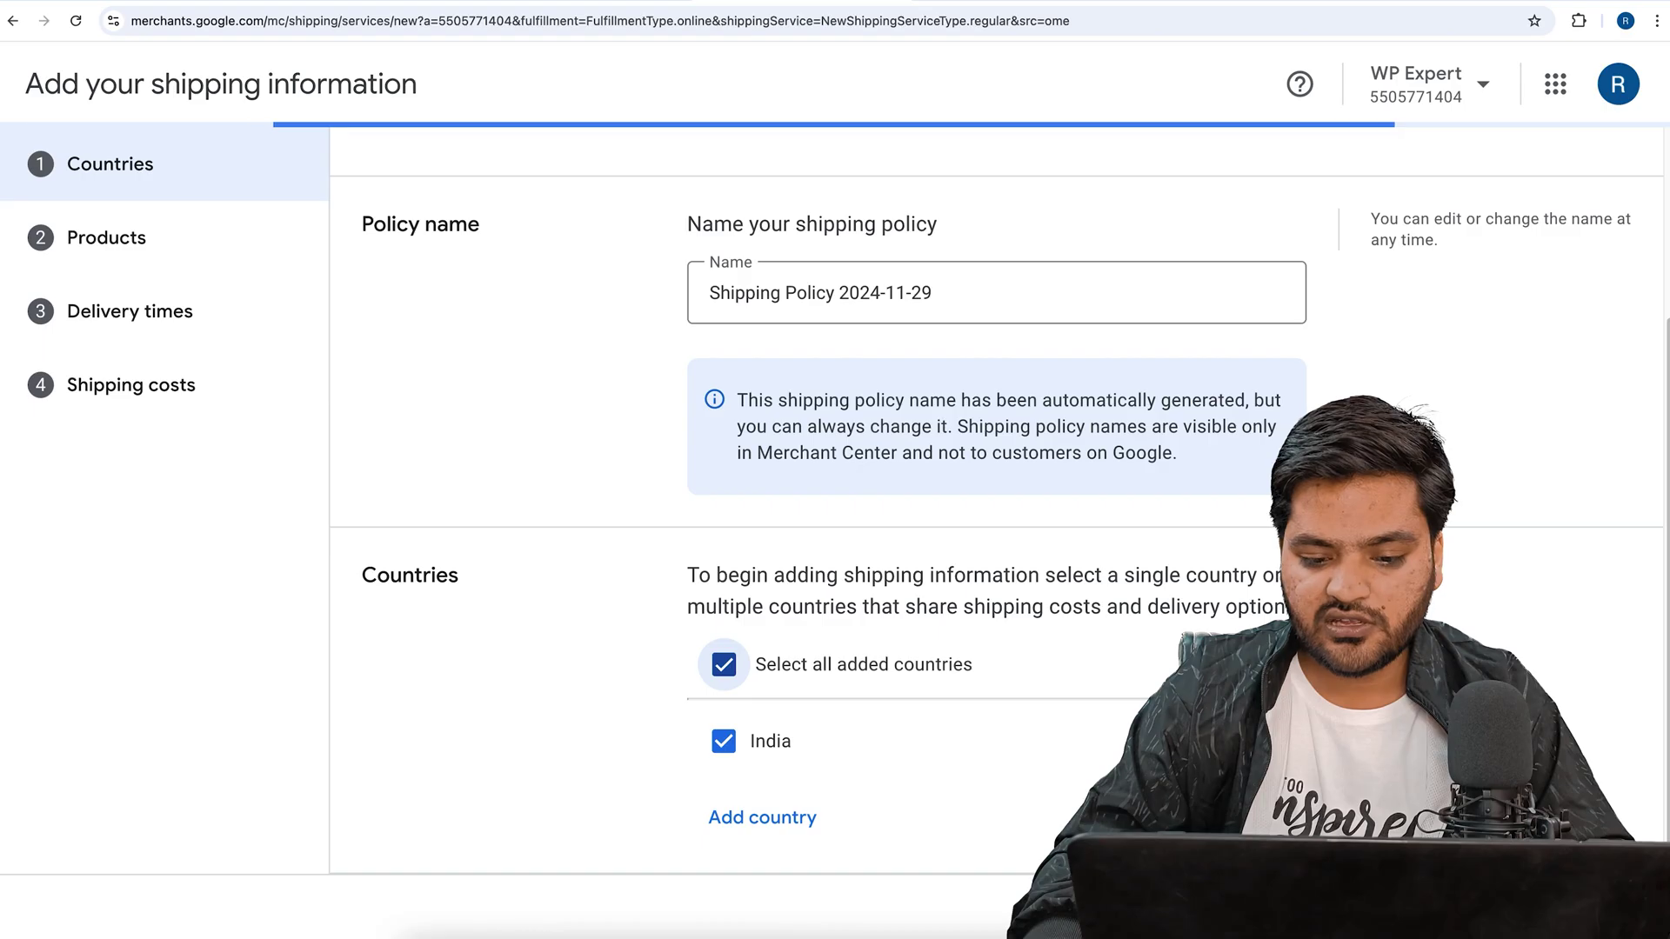
left_click(1603, 907)
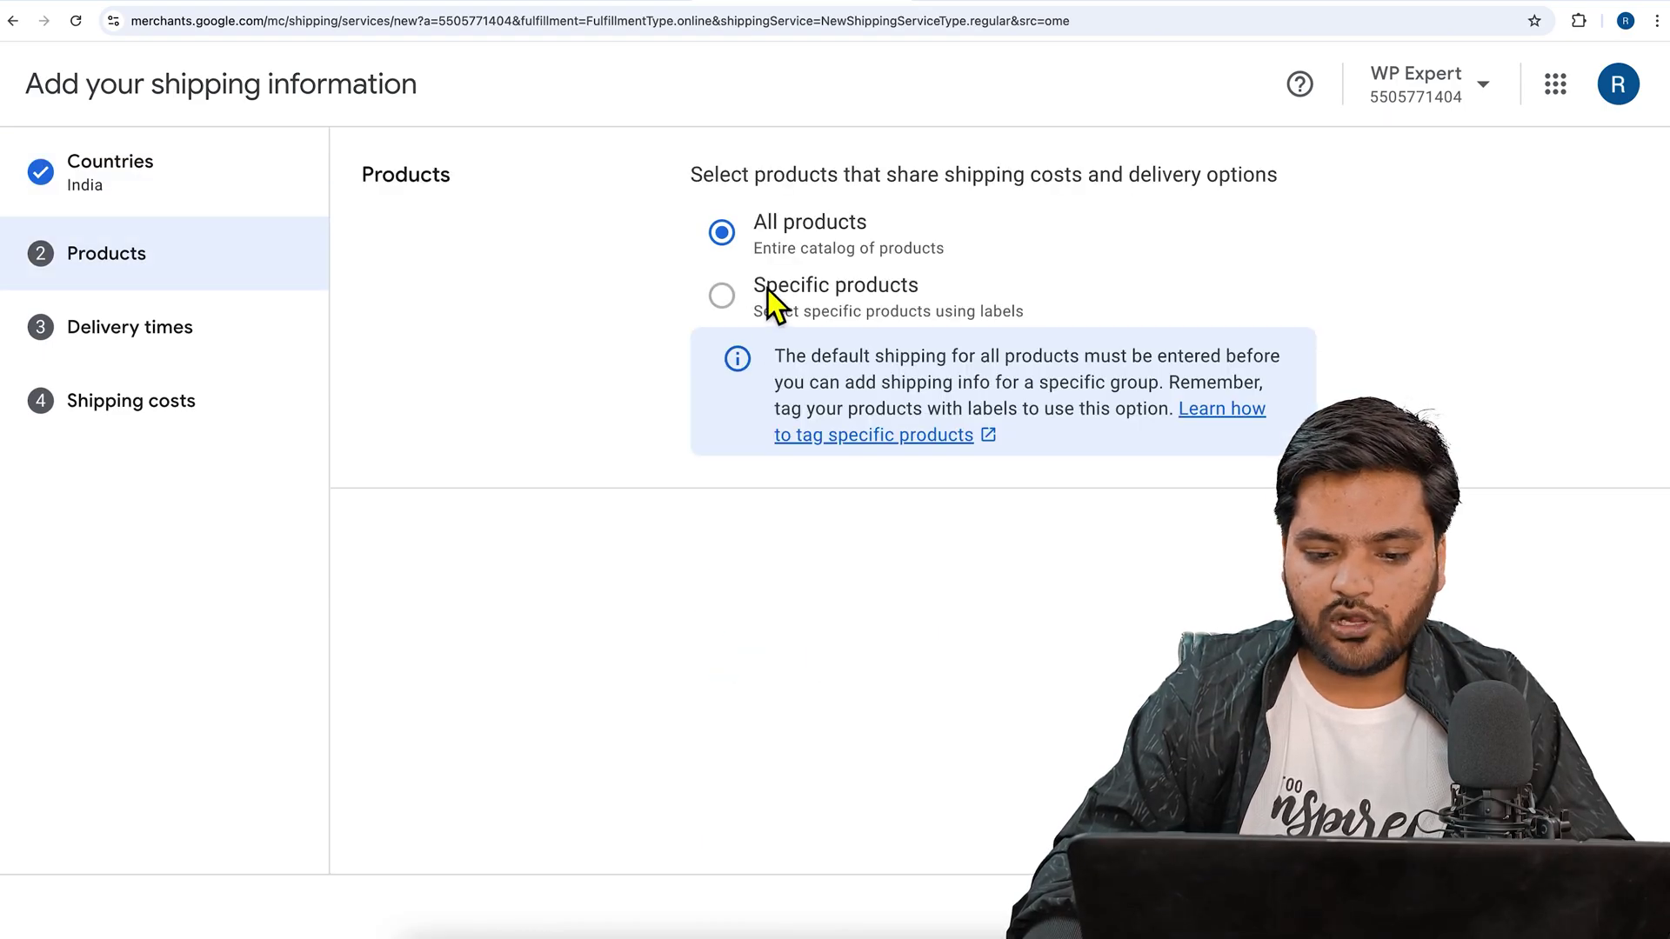
left_click(1603, 907)
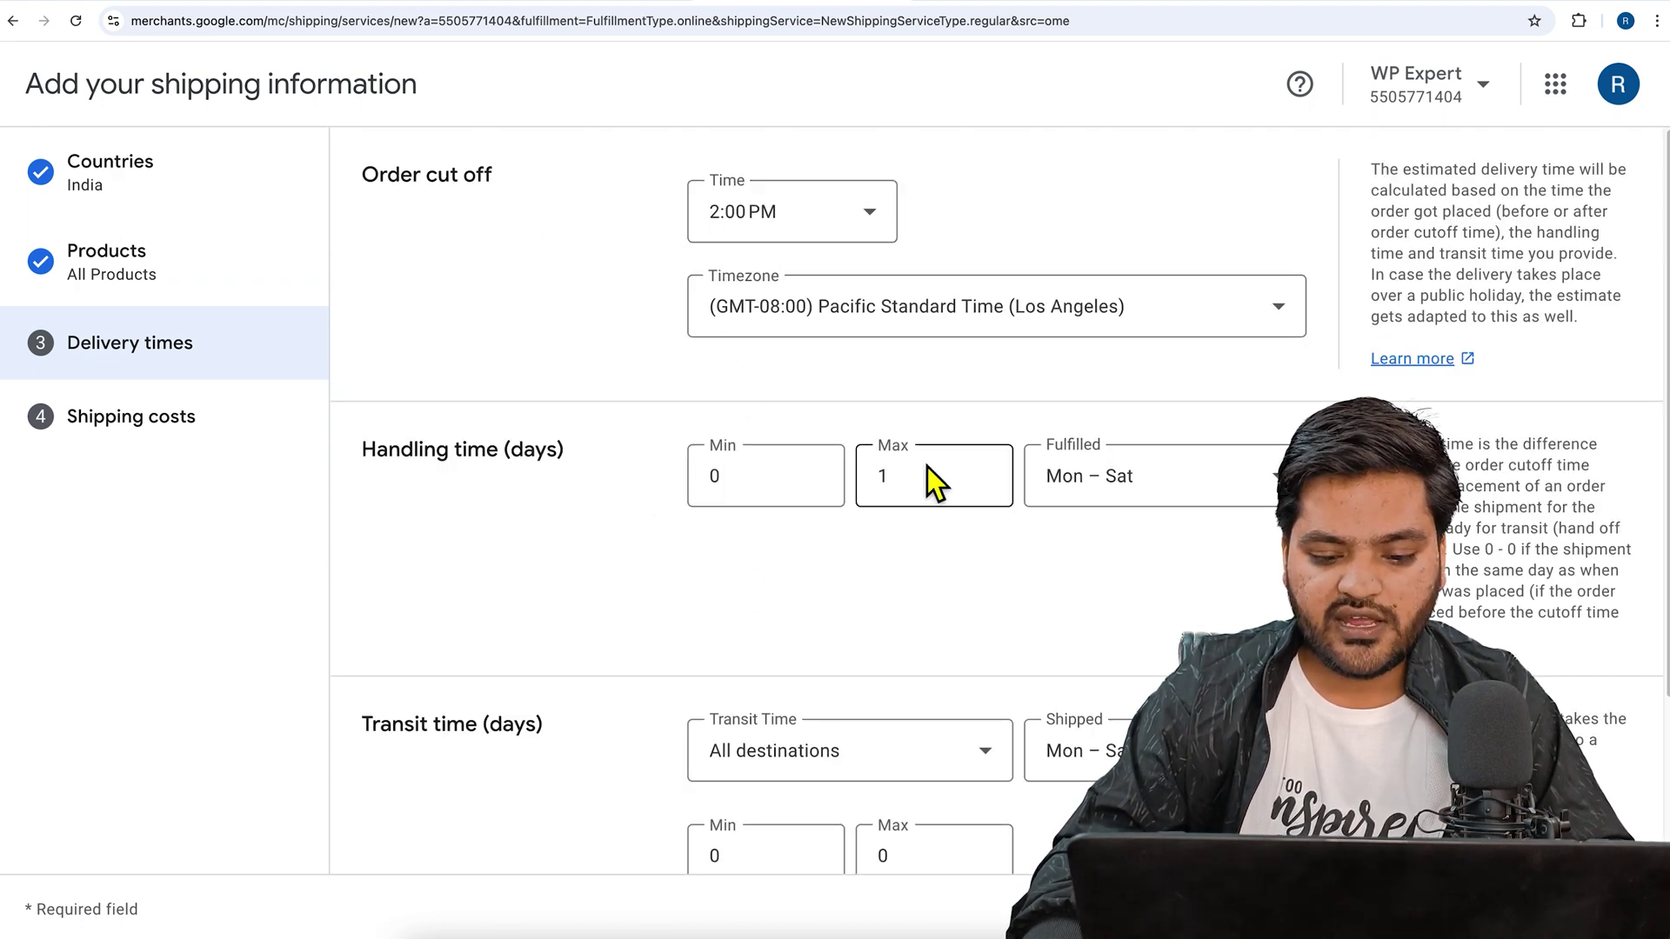
- Set the maximum handling time to 7 days and finish delivery times
left_click(859, 482)
key("BackSpace")
type("7")
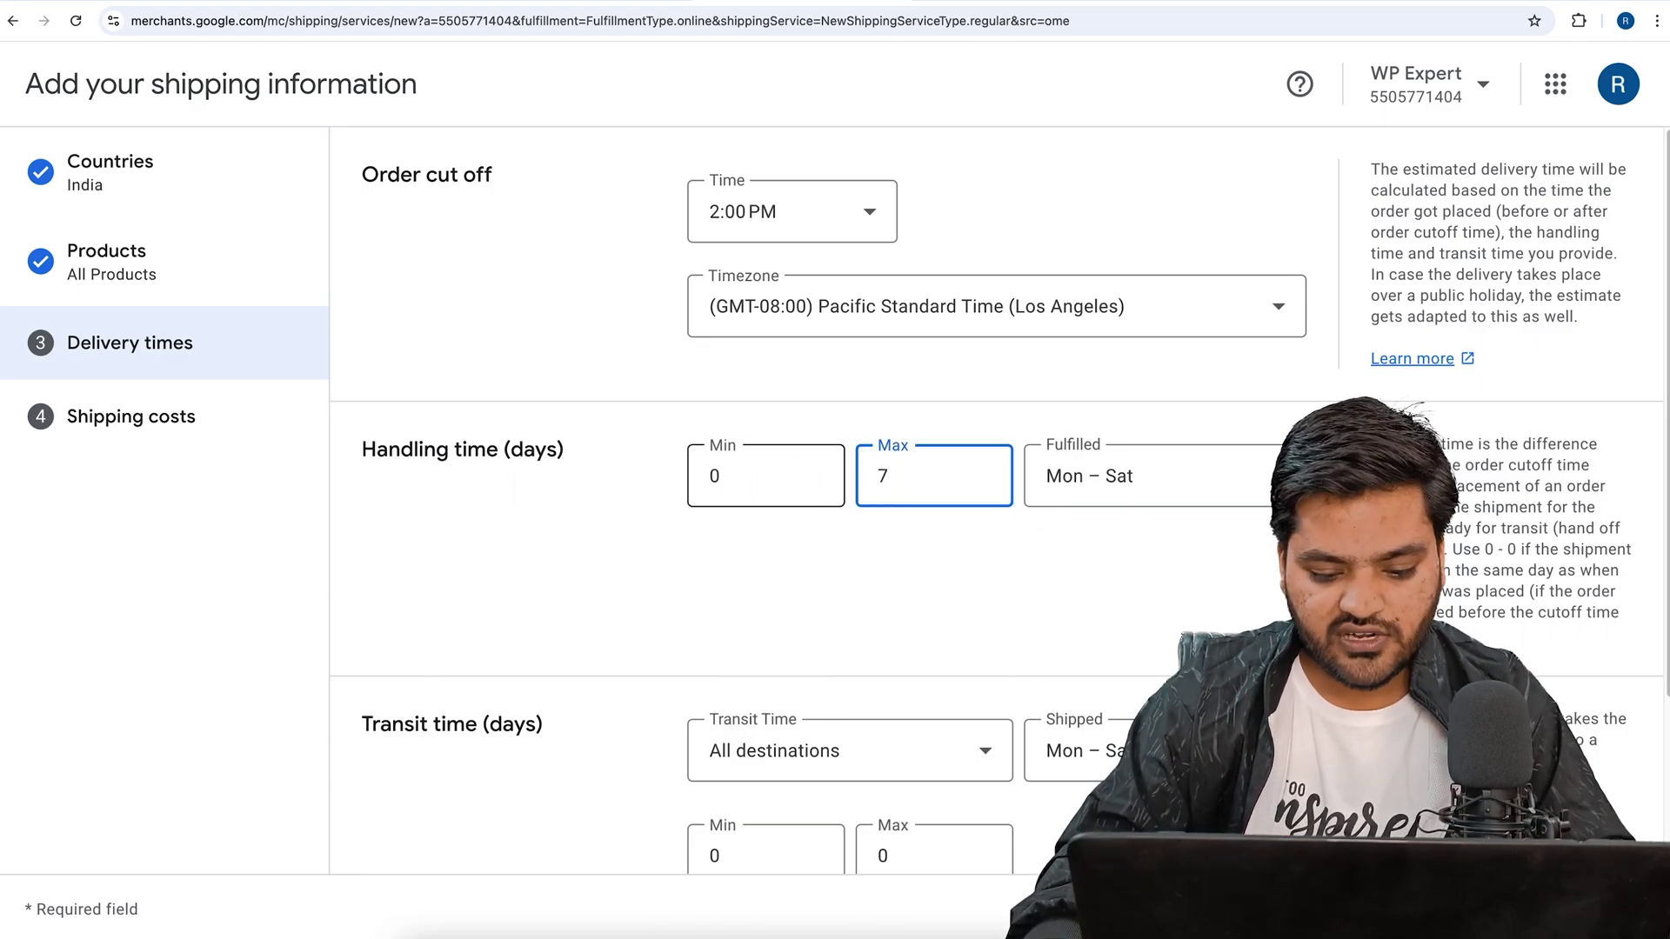
scroll(748, 607, "down", 3)
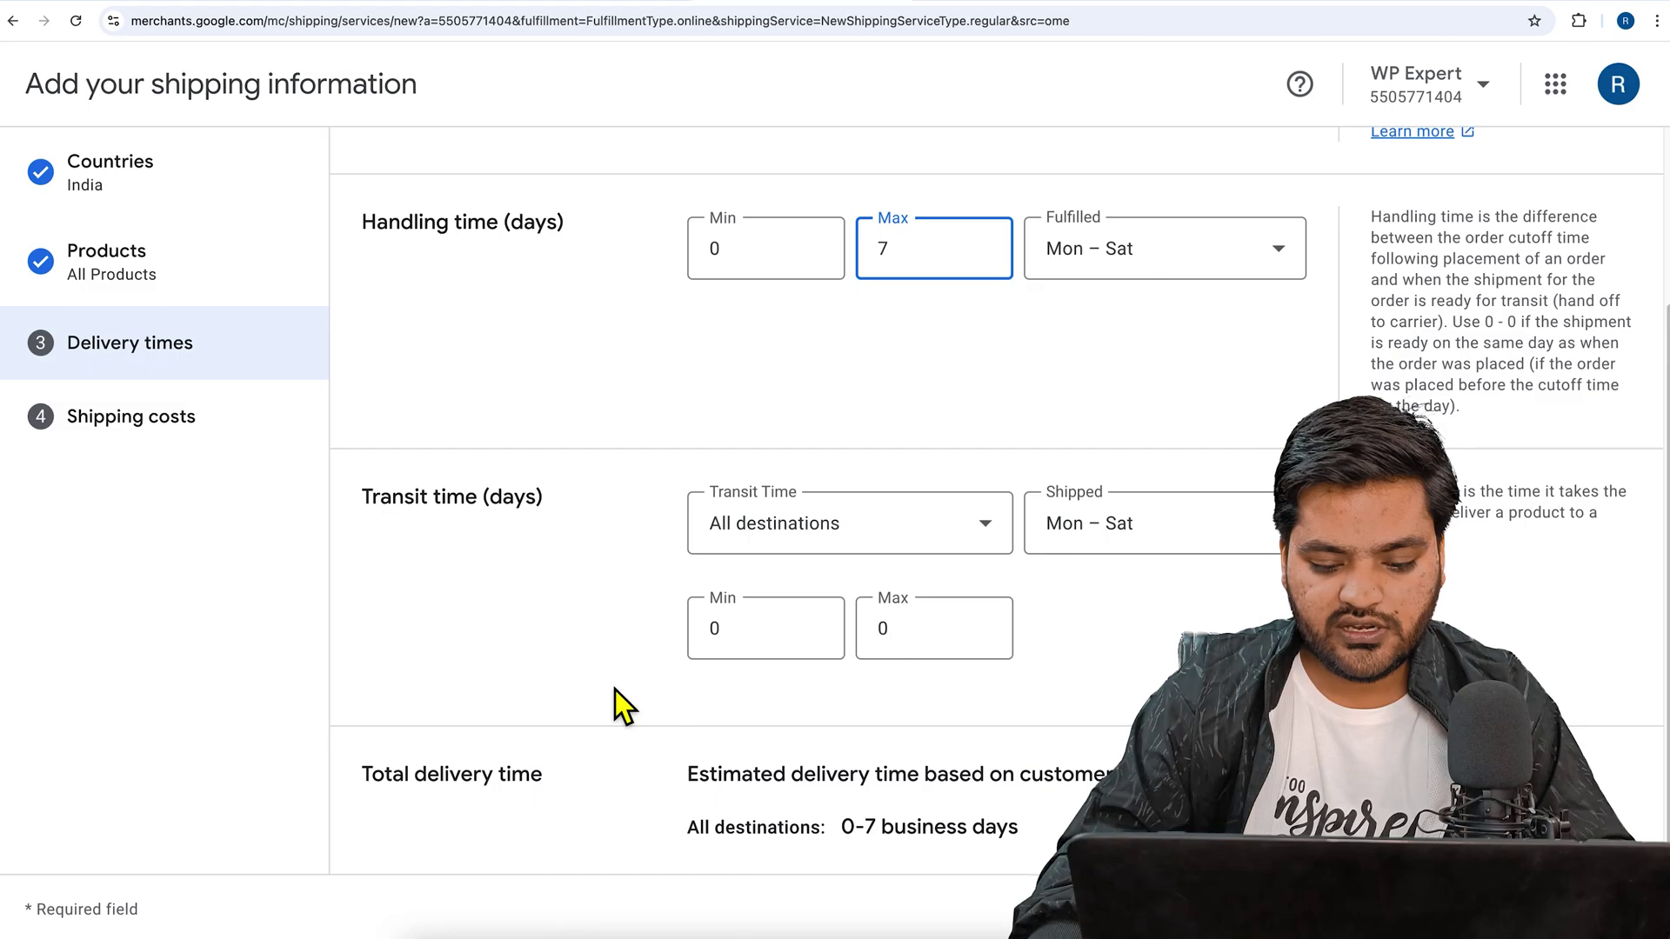
left_click(1593, 909)
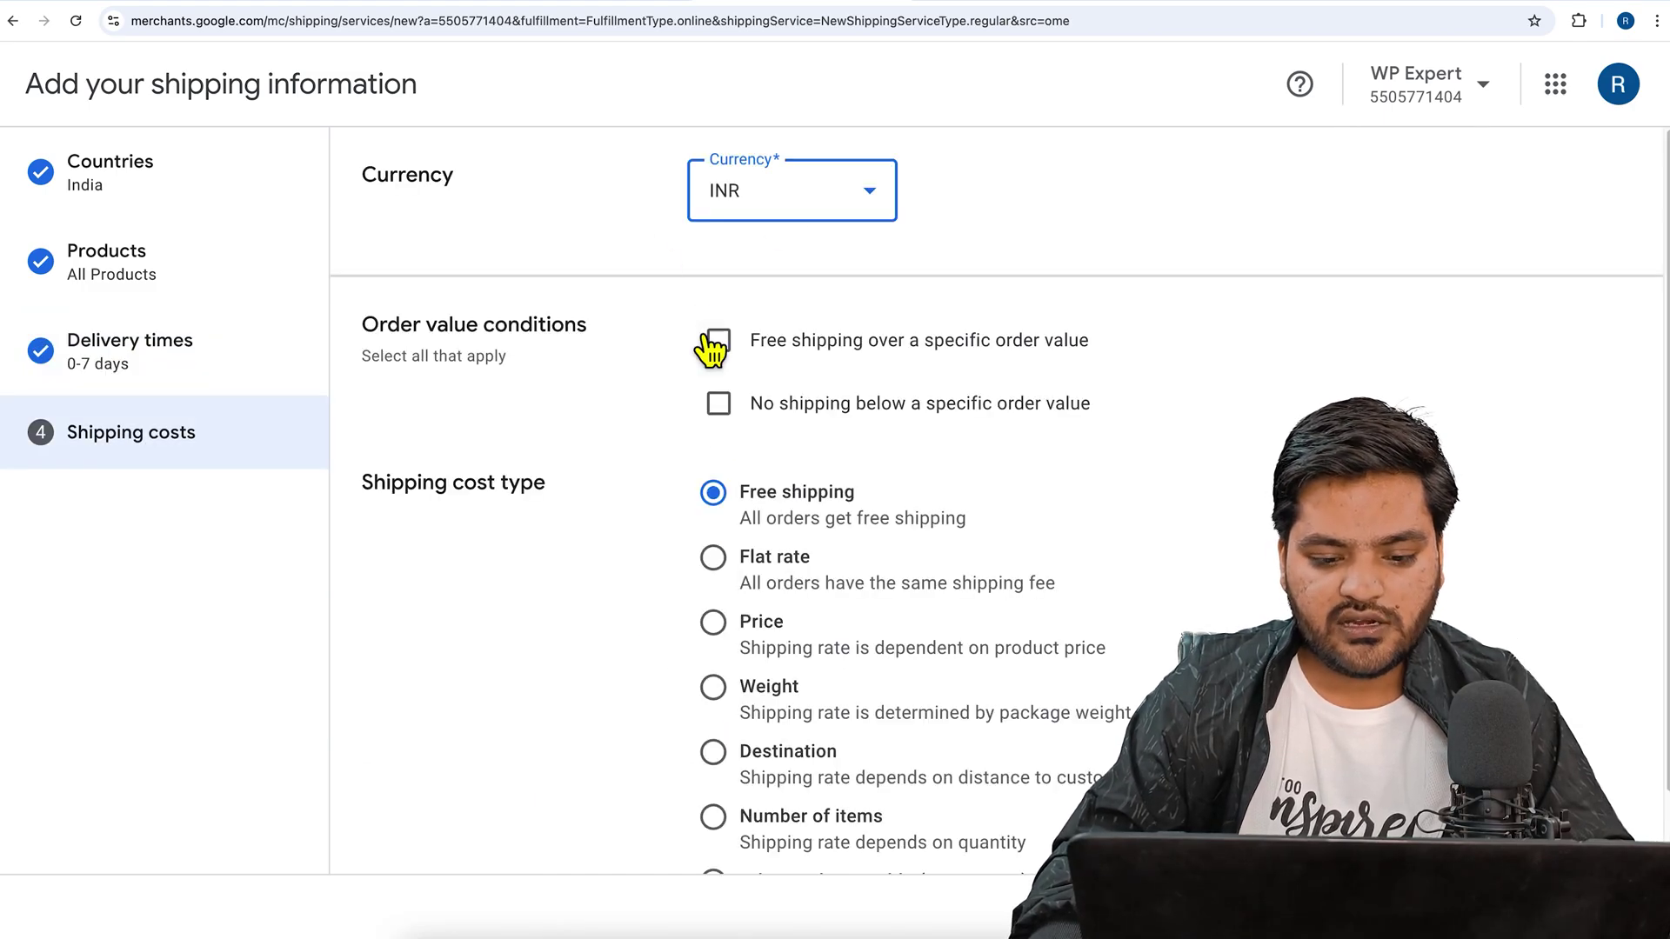
- Leave free shipping off, set a flat shipping rate of ₹50, and save the policy
left_click(719, 341)
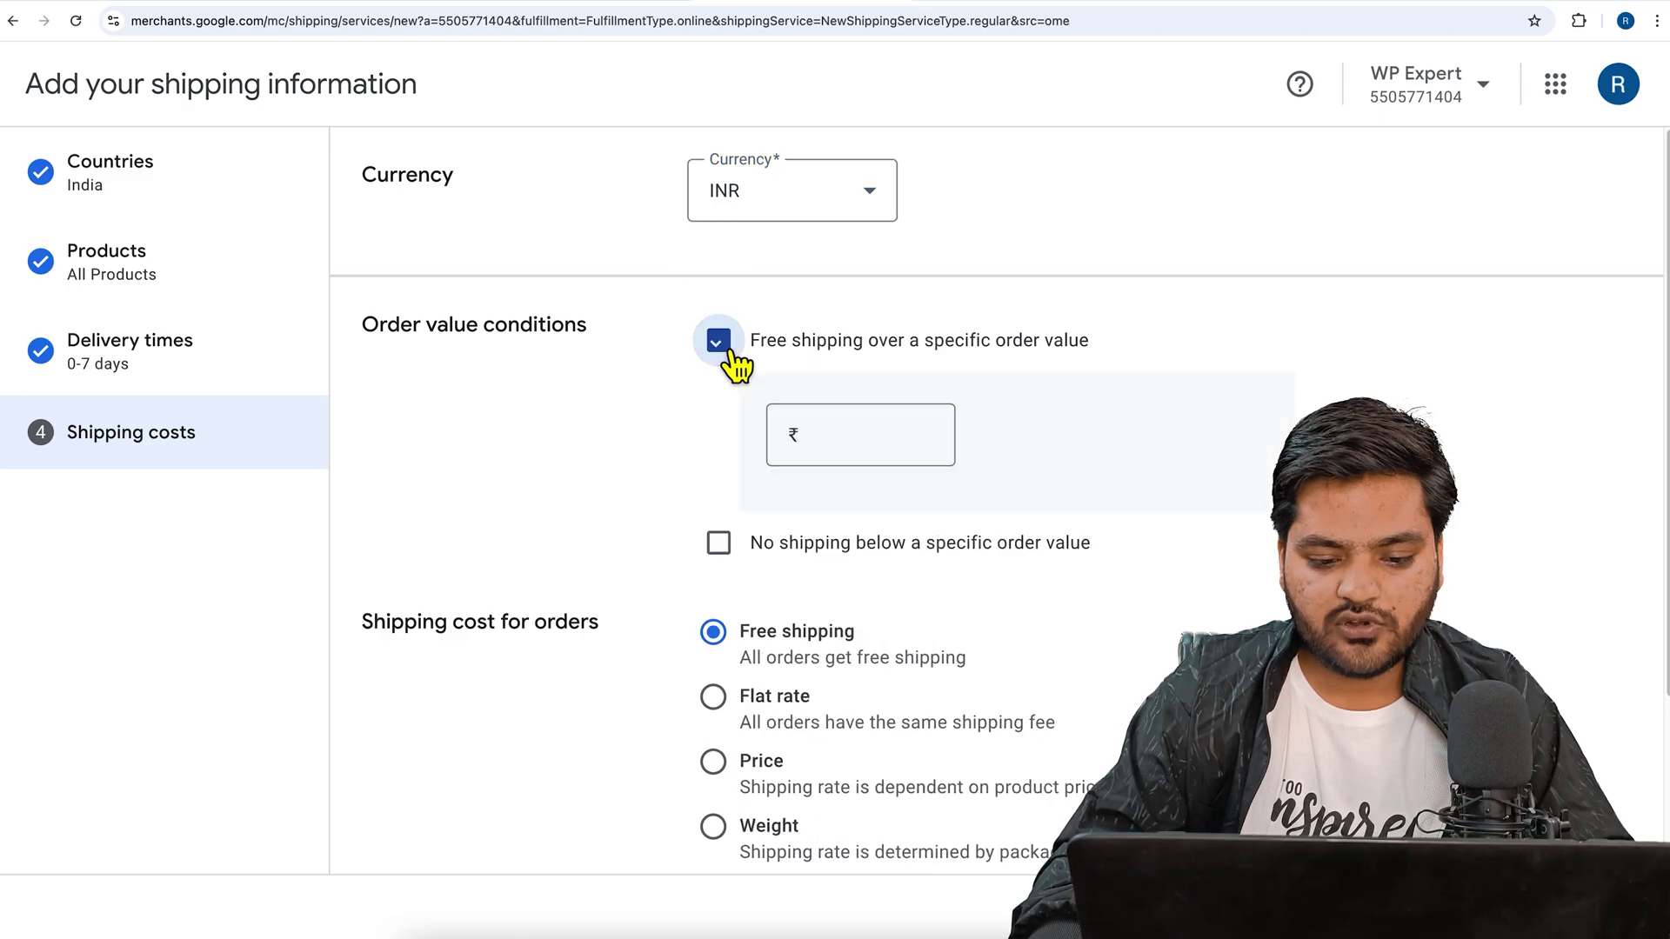
left_click(720, 341)
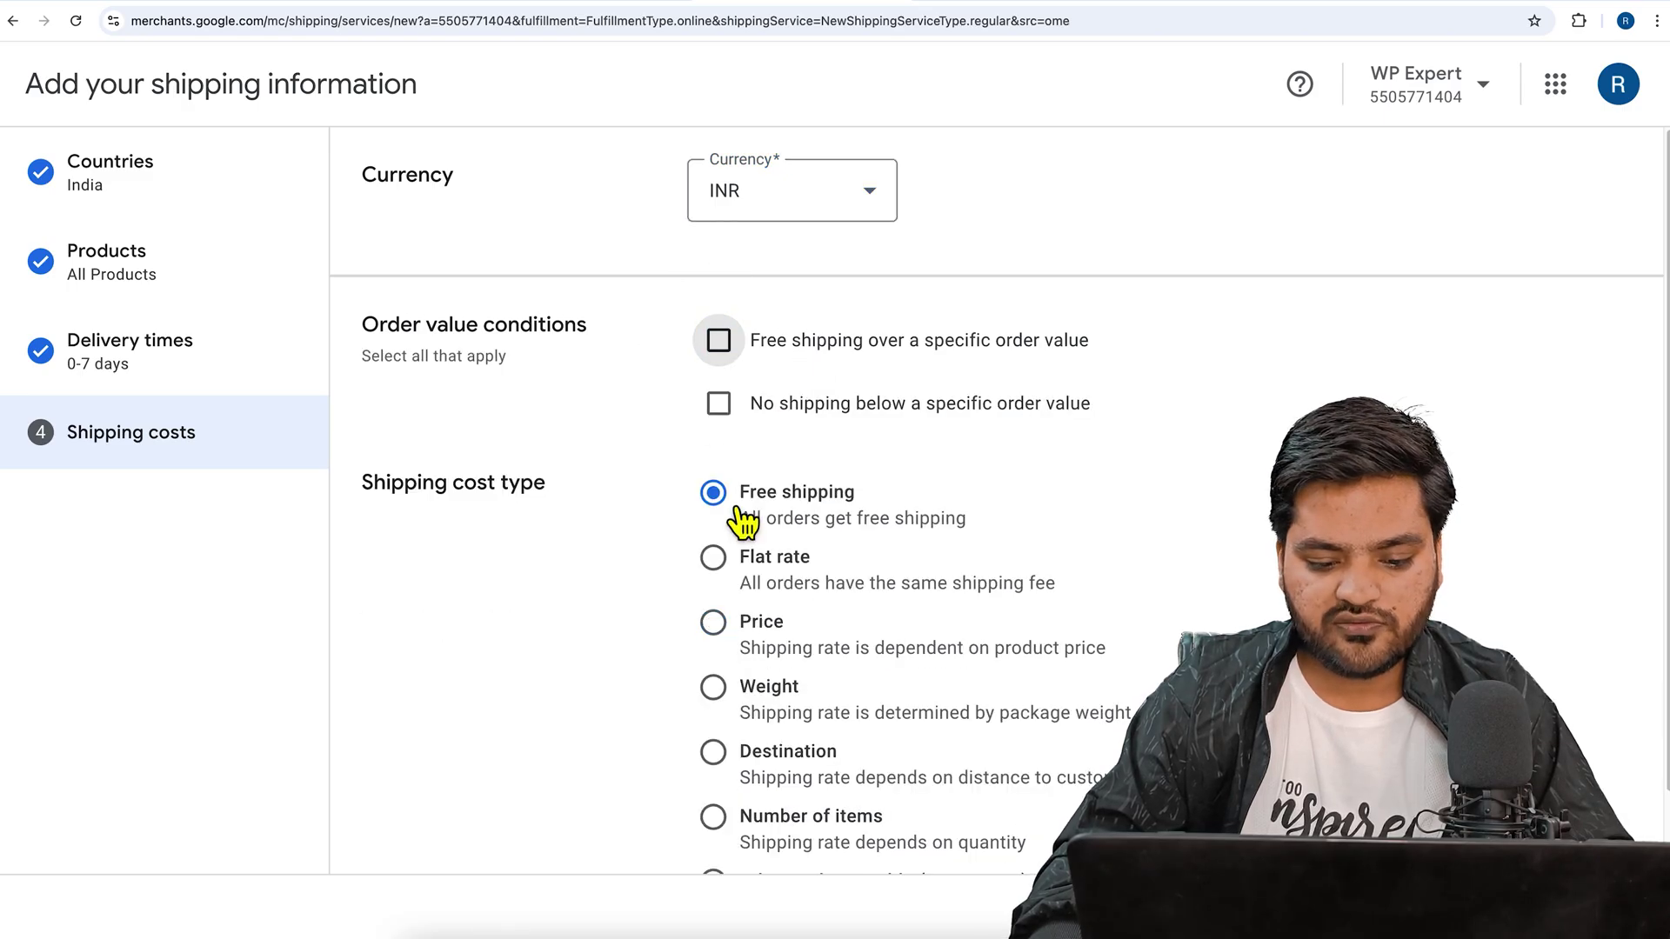
scroll(743, 538, "down", 1)
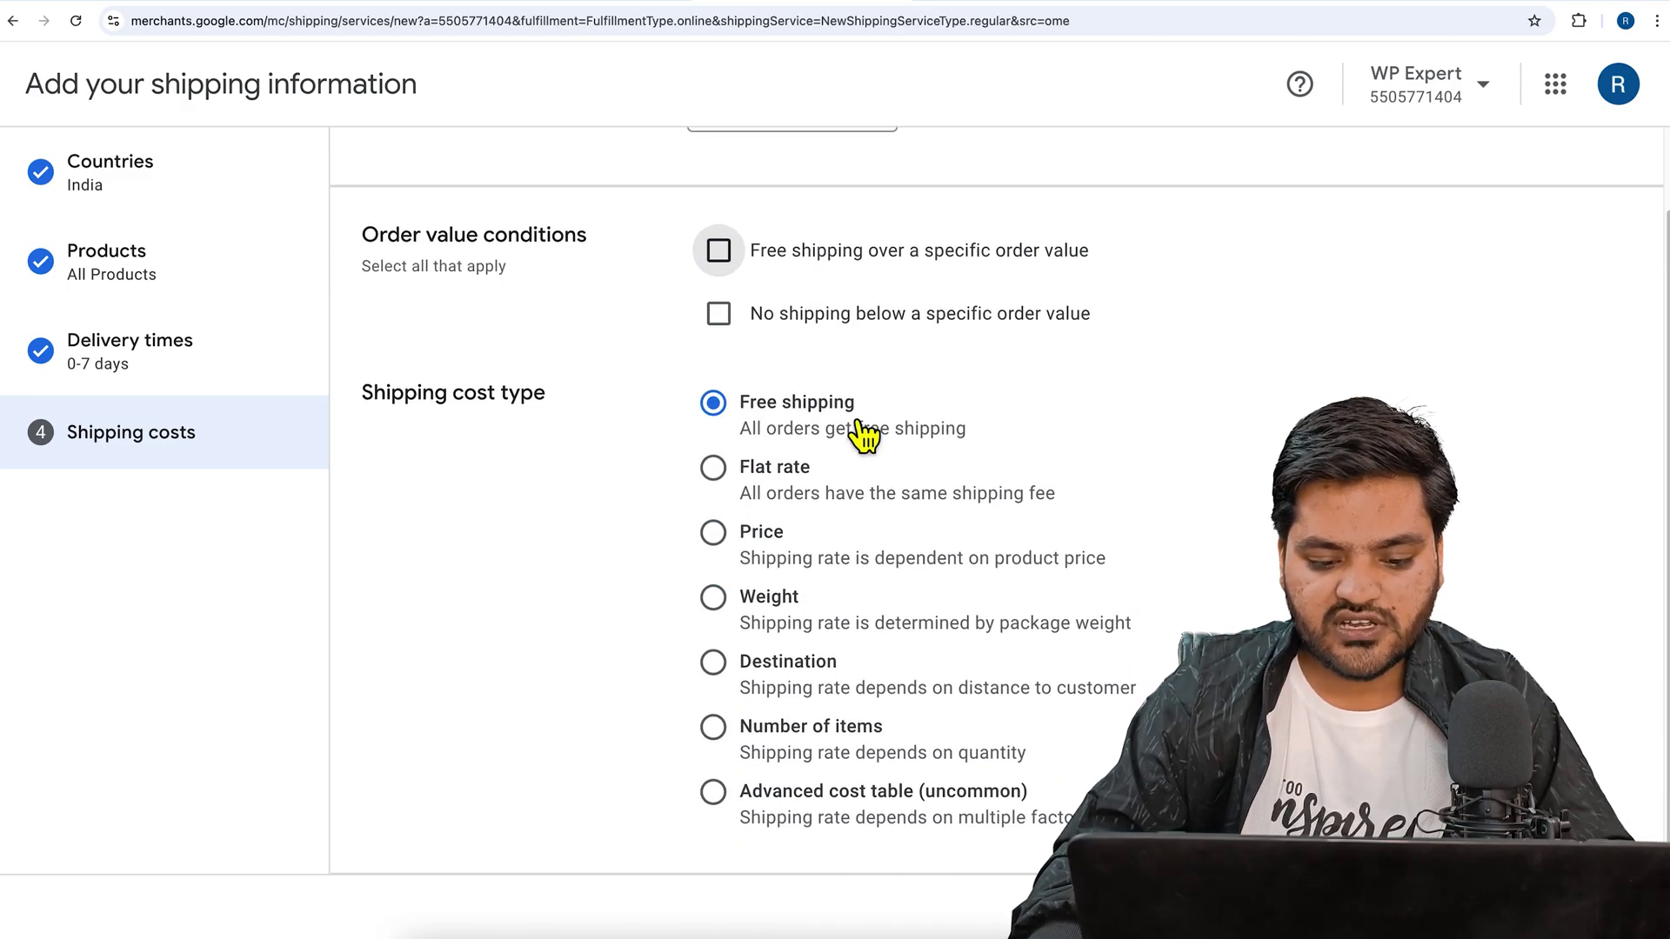
left_click(737, 499)
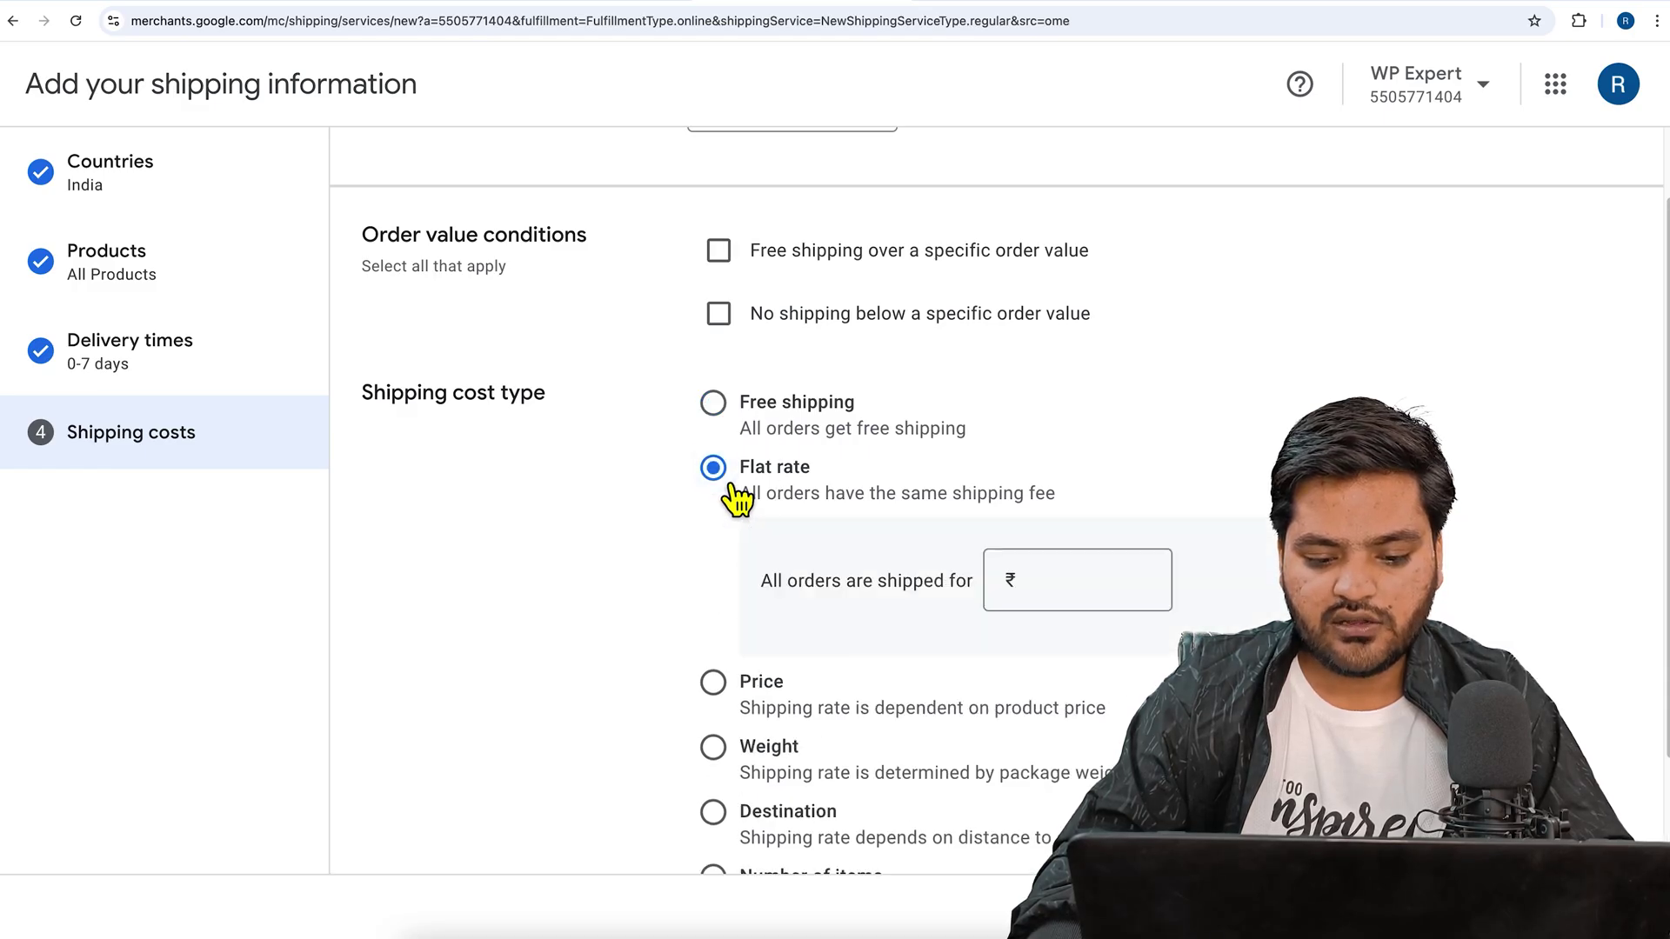
left_click(1092, 600)
type("50")
scroll(1107, 618, "down", 2)
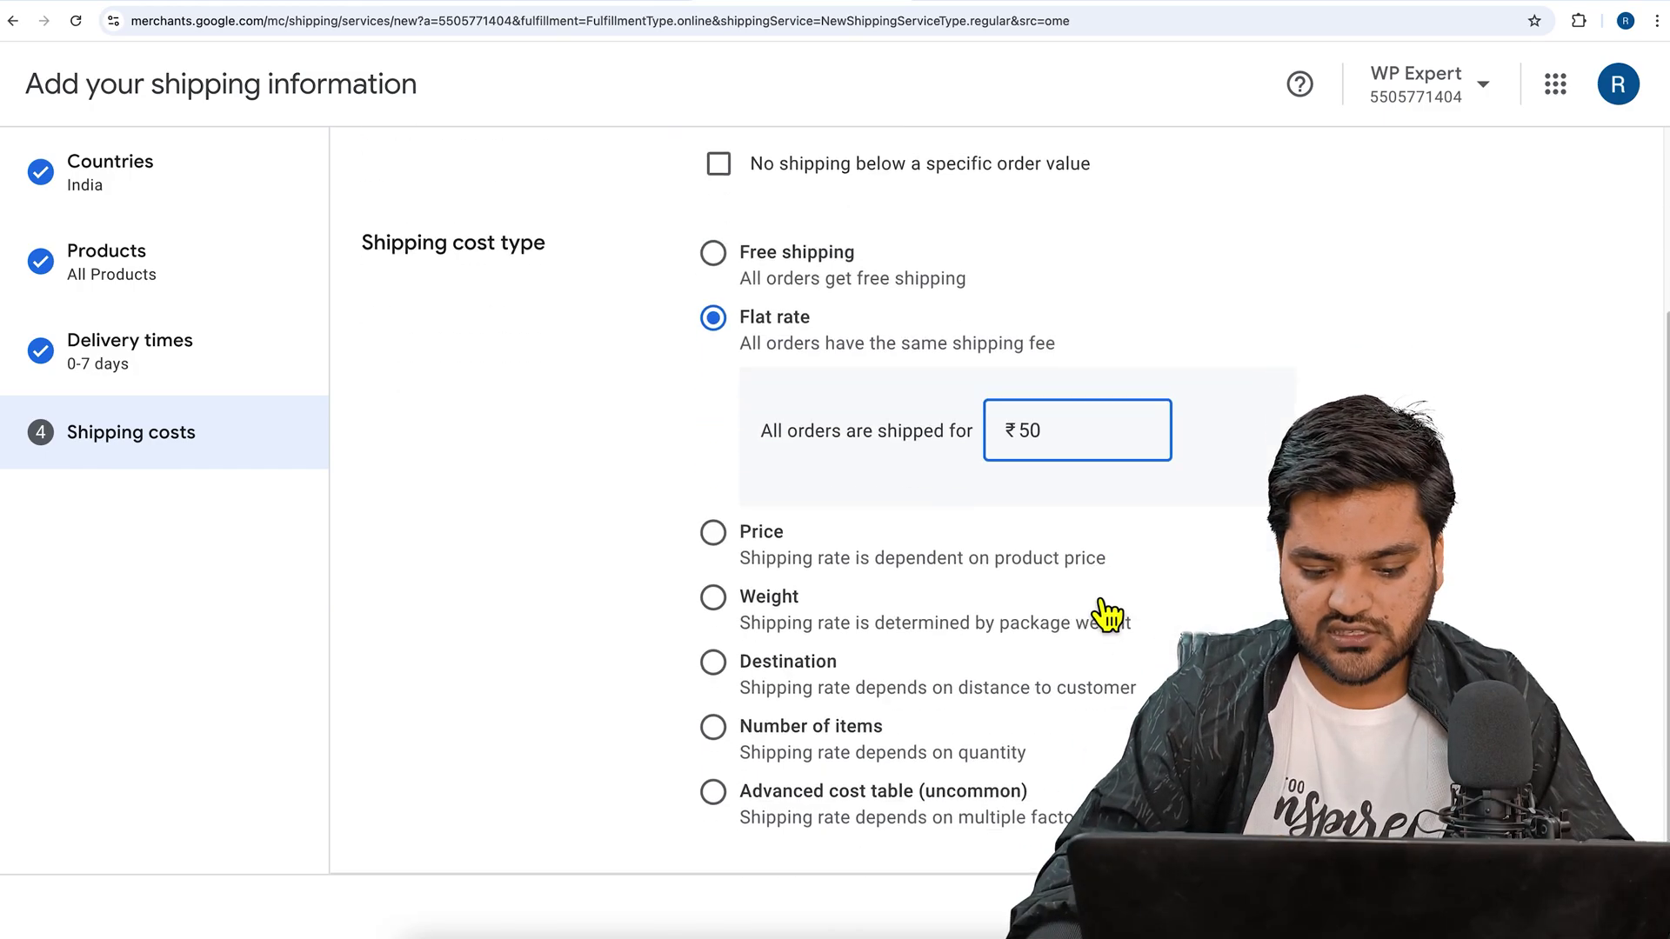
left_click(1070, 626)
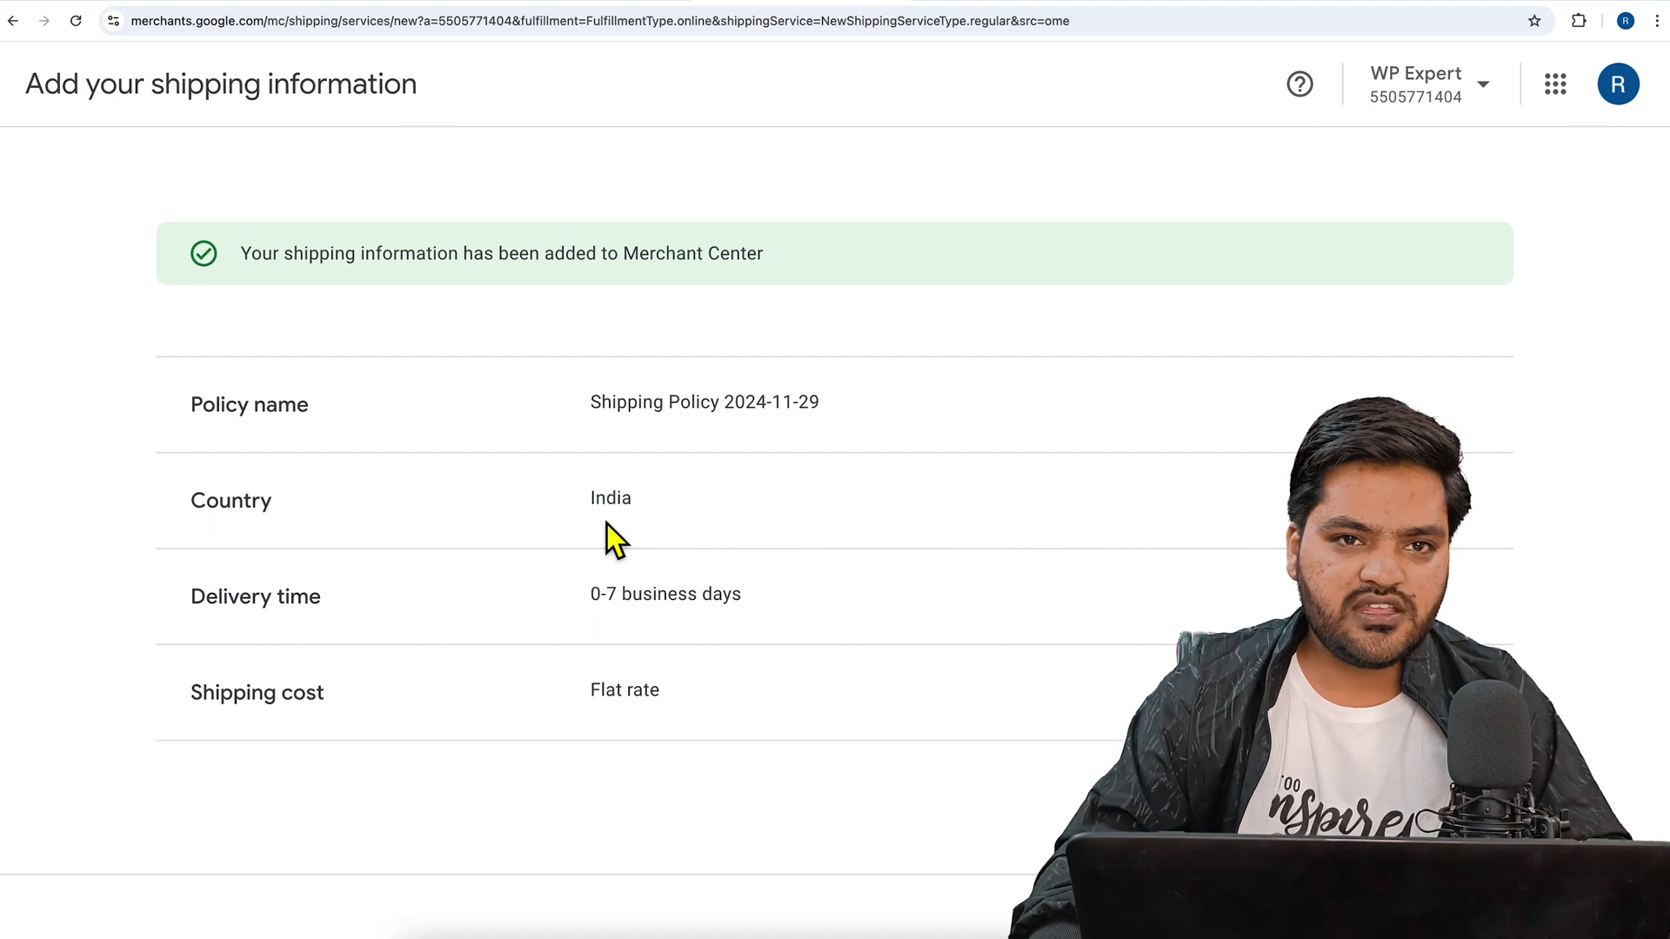
- Continue to the Overview and open the Add a return policy form
left_click(1587, 907)
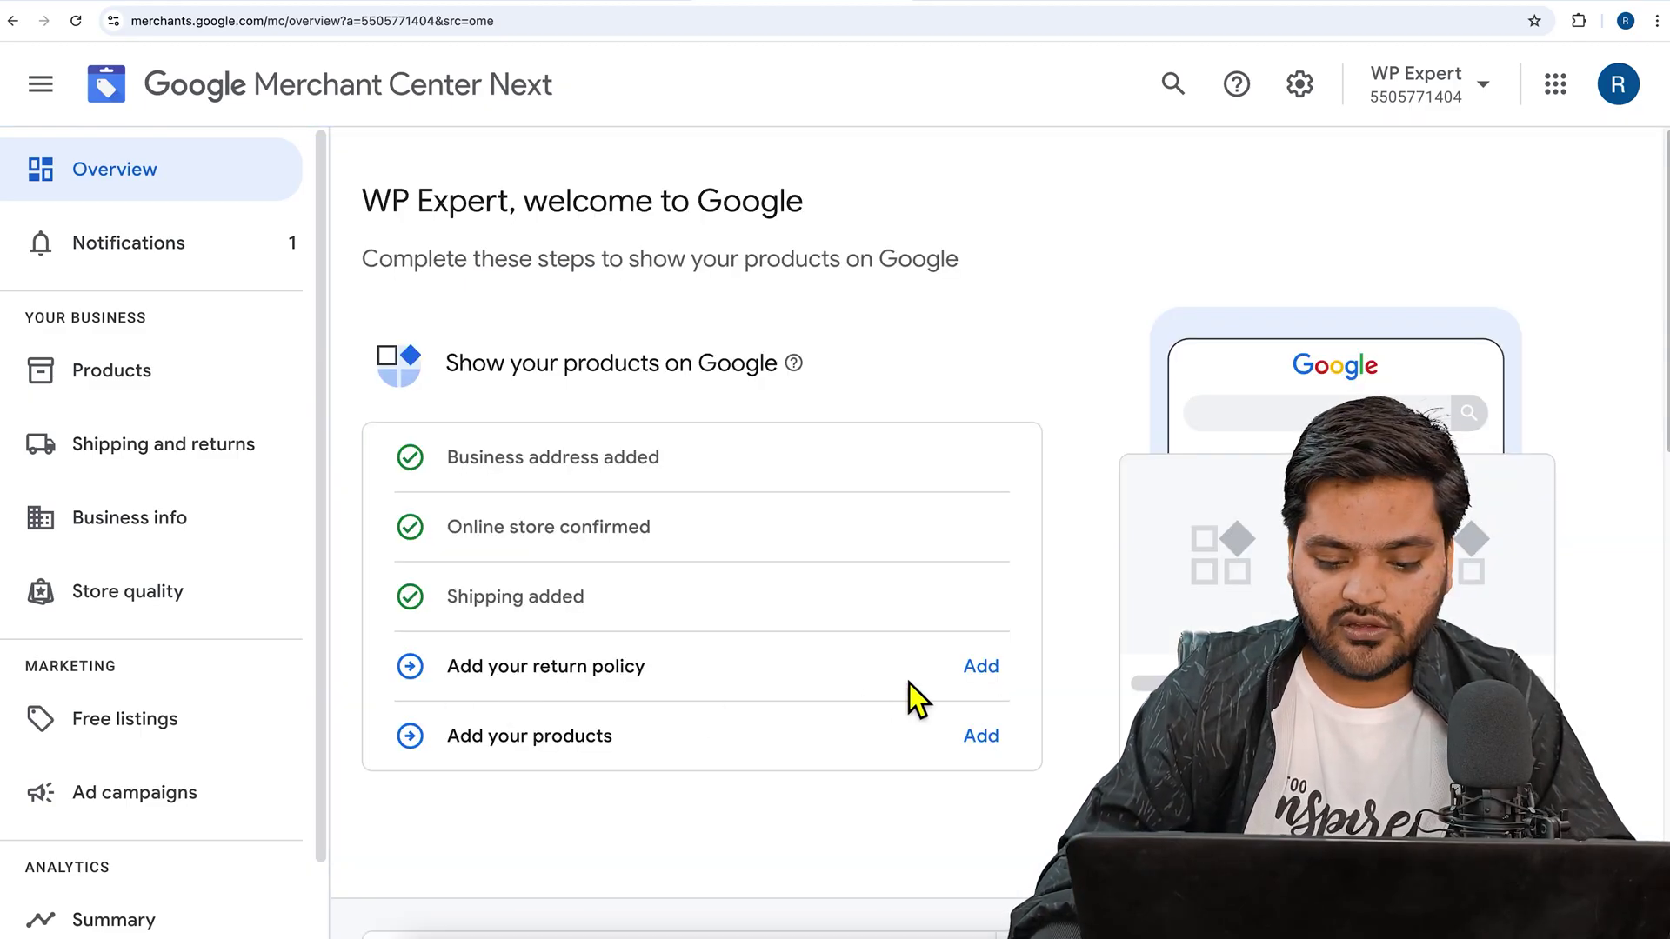
left_click(979, 668)
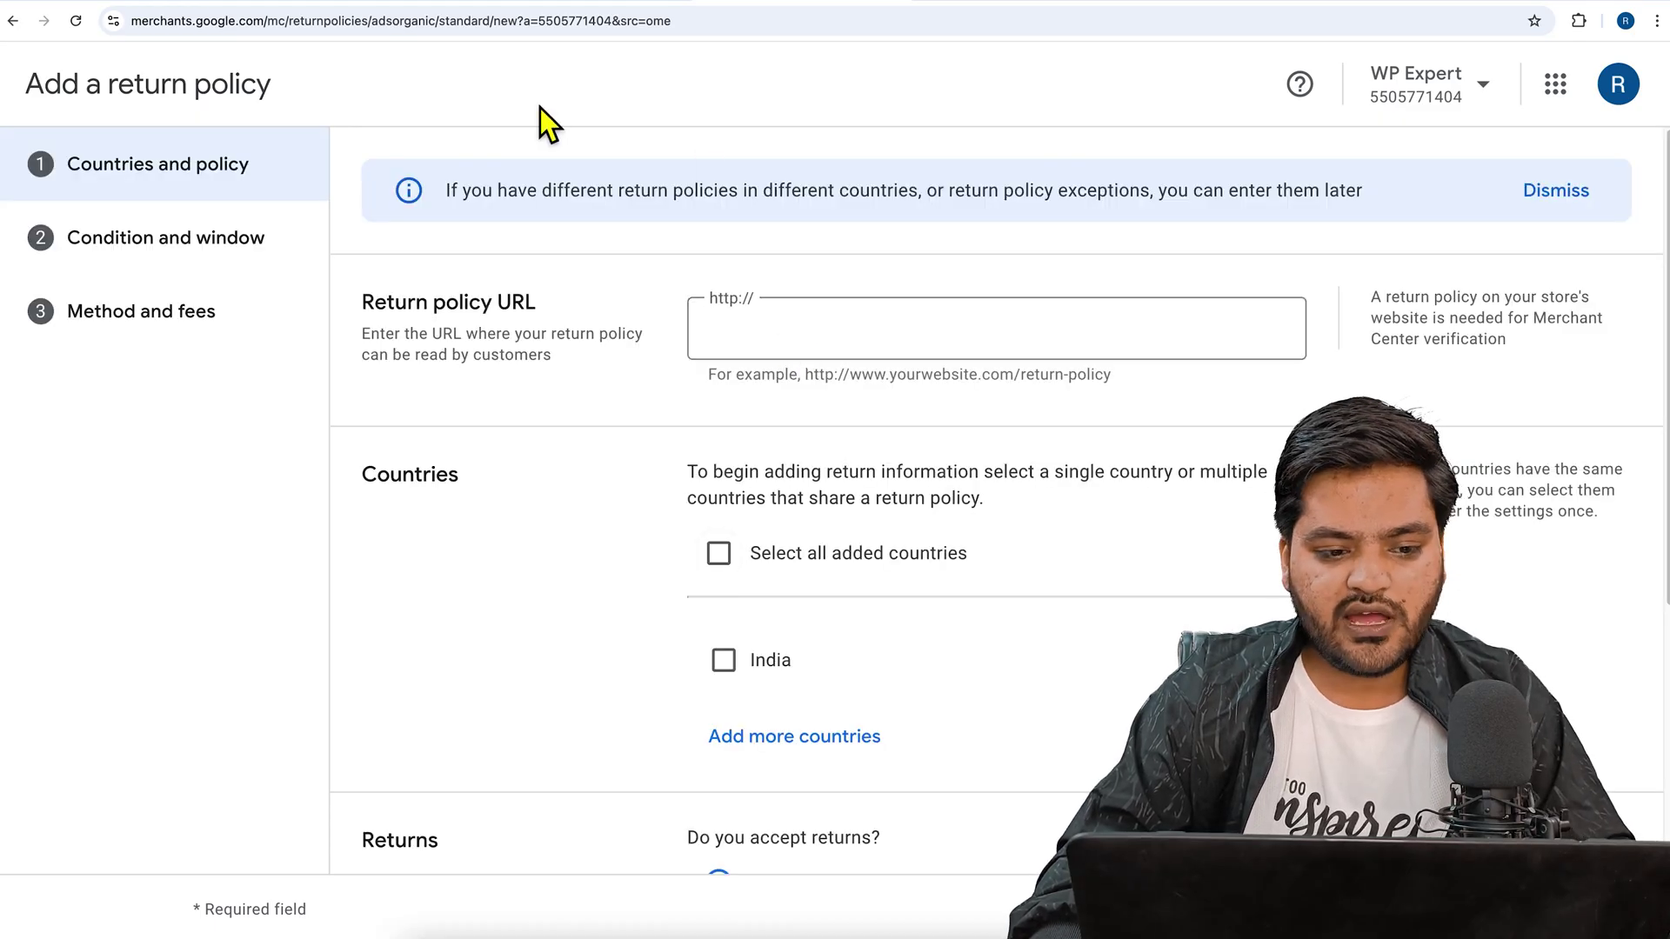
- Glance at the demo store site, then go back from the return policy form to the Overview checklist
left_click(351, 0)
scroll(449, 276, "down", 20)
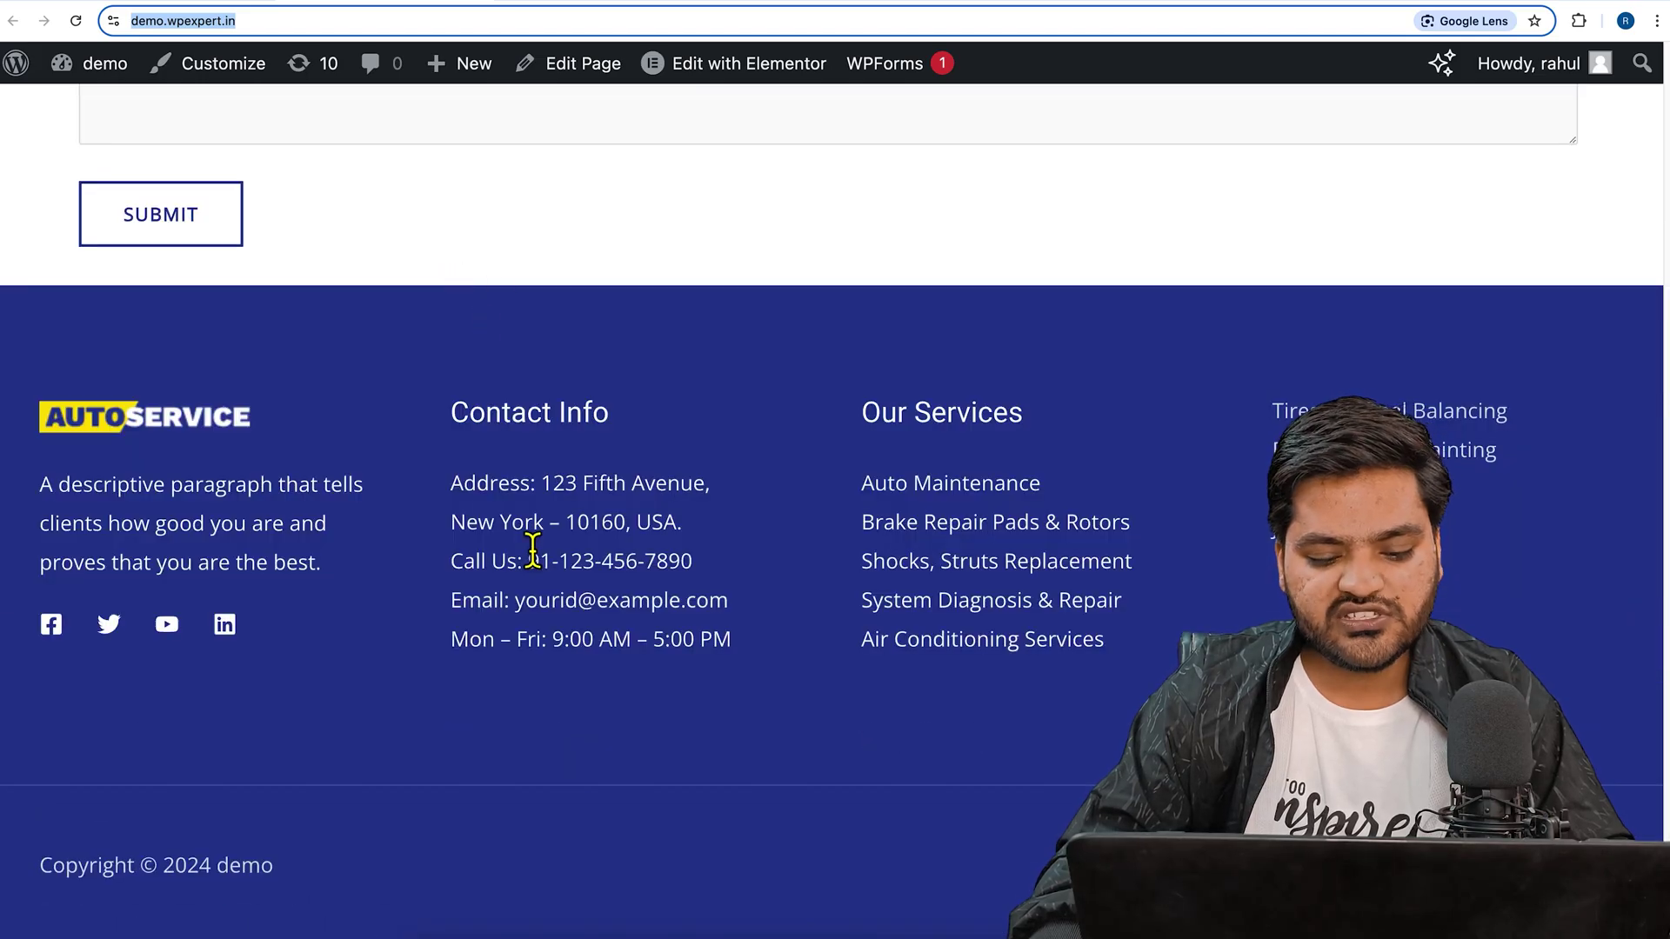
left_click(809, 5)
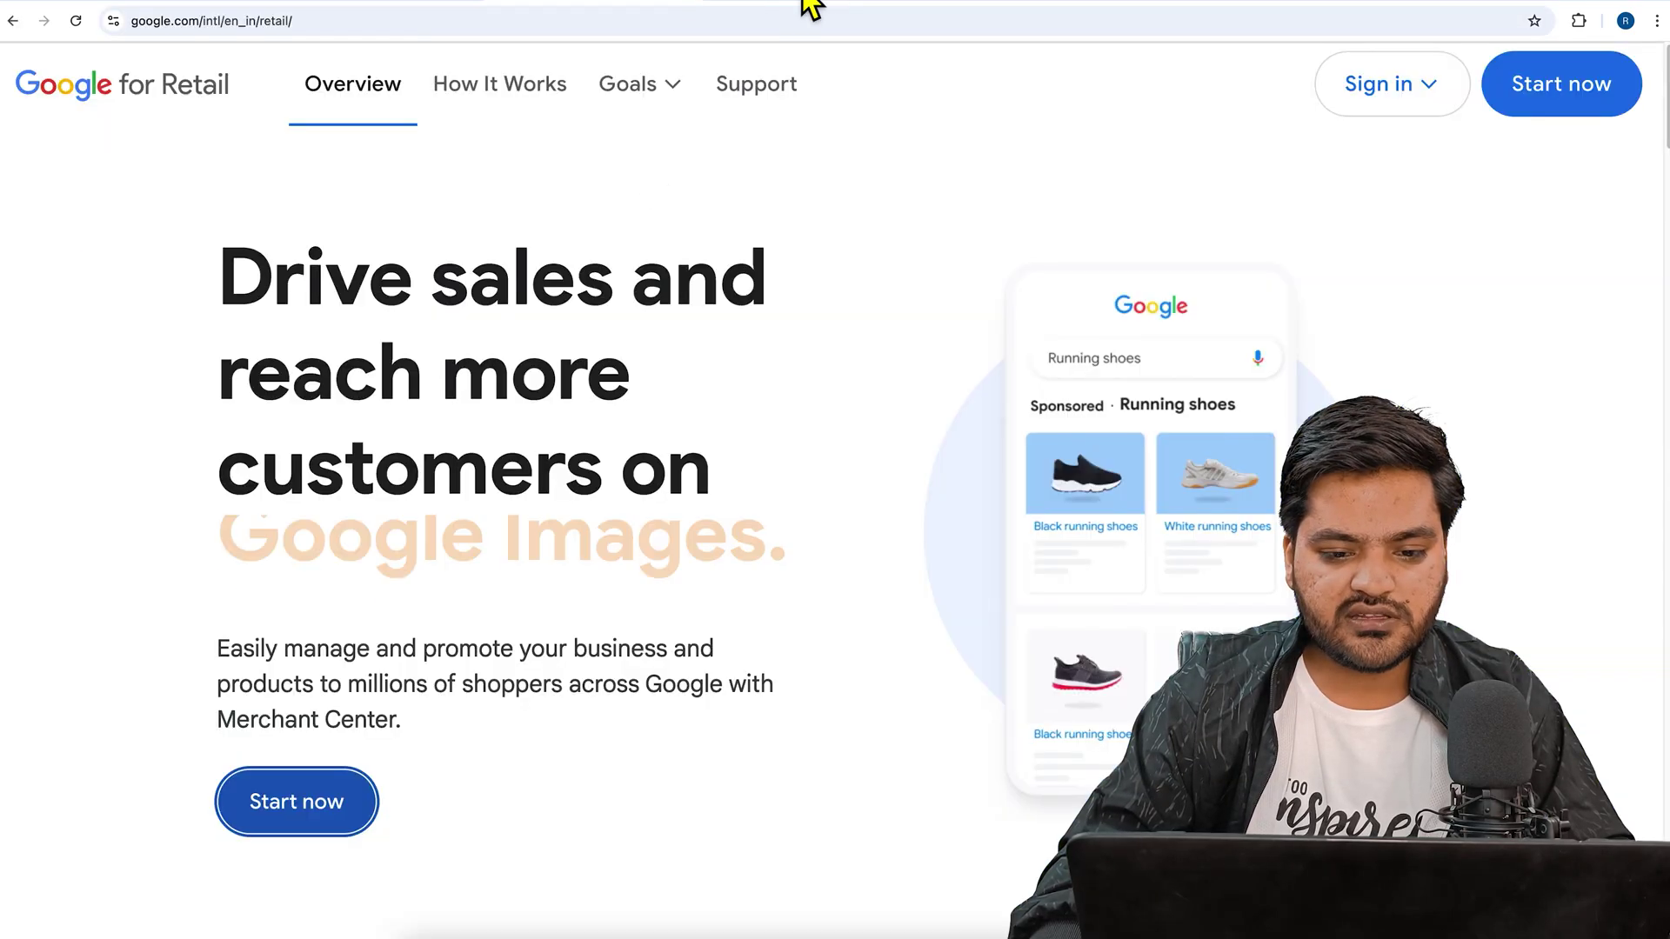
left_click(787, 7)
left_click(14, 21)
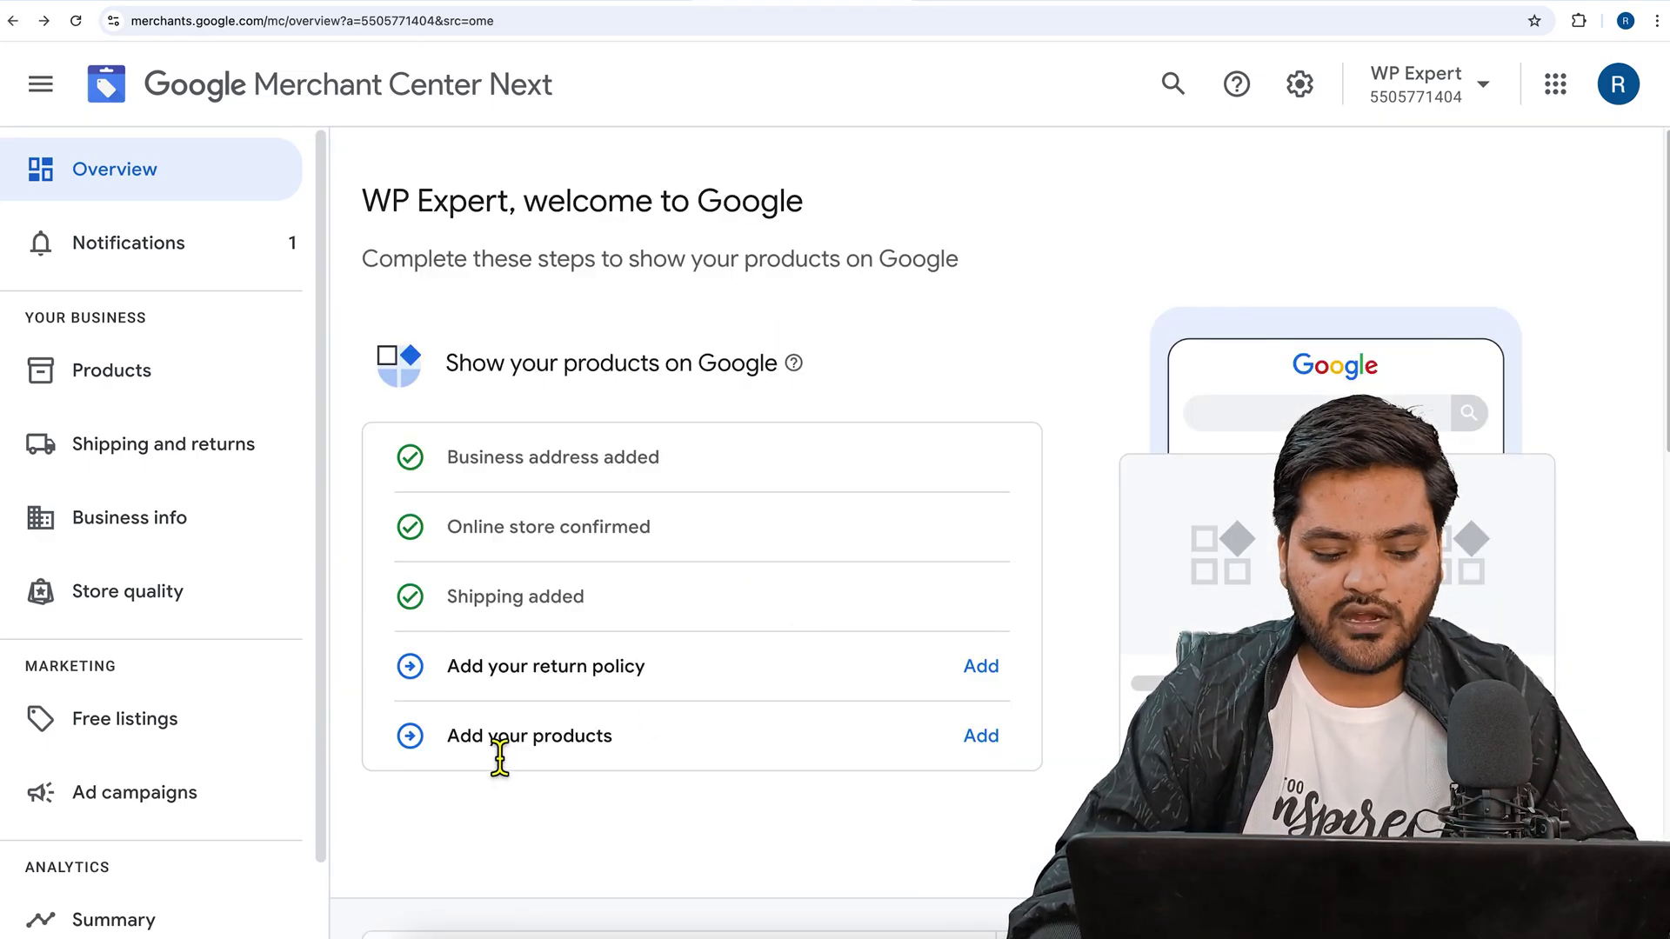
left_click_drag(487, 758, 666, 748)
left_click_drag(510, 666, 717, 671)
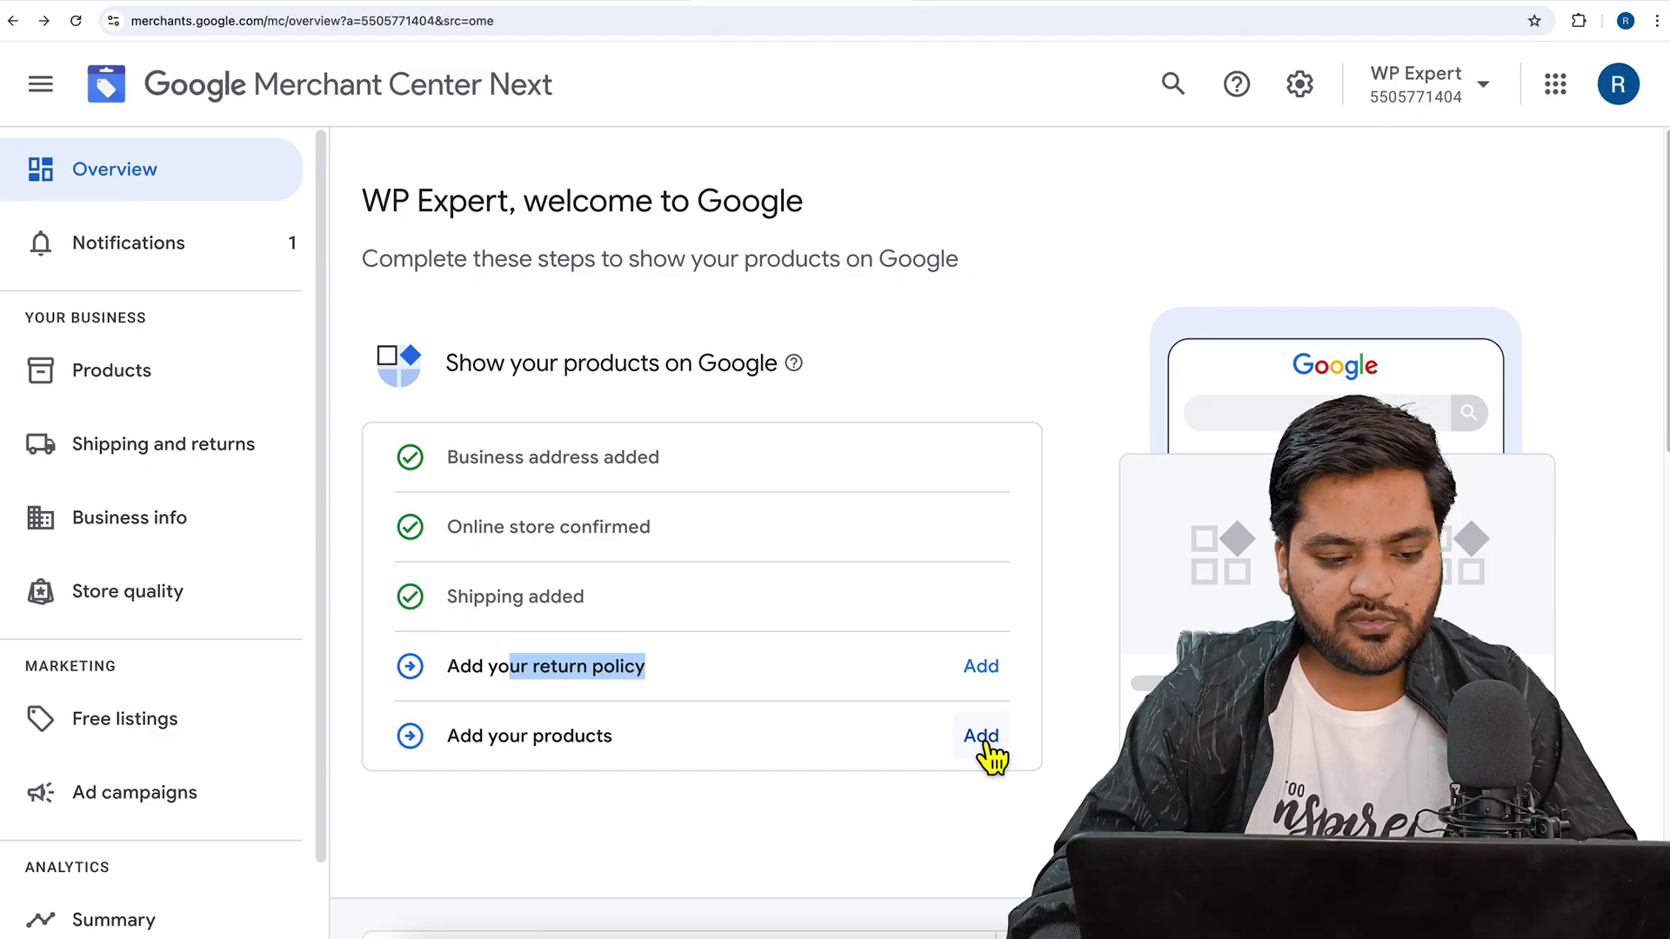
- View Notifications, Products, Shipping and returns, and Business info's Stores, Countries and Sales tax tabs
left_click(191, 250)
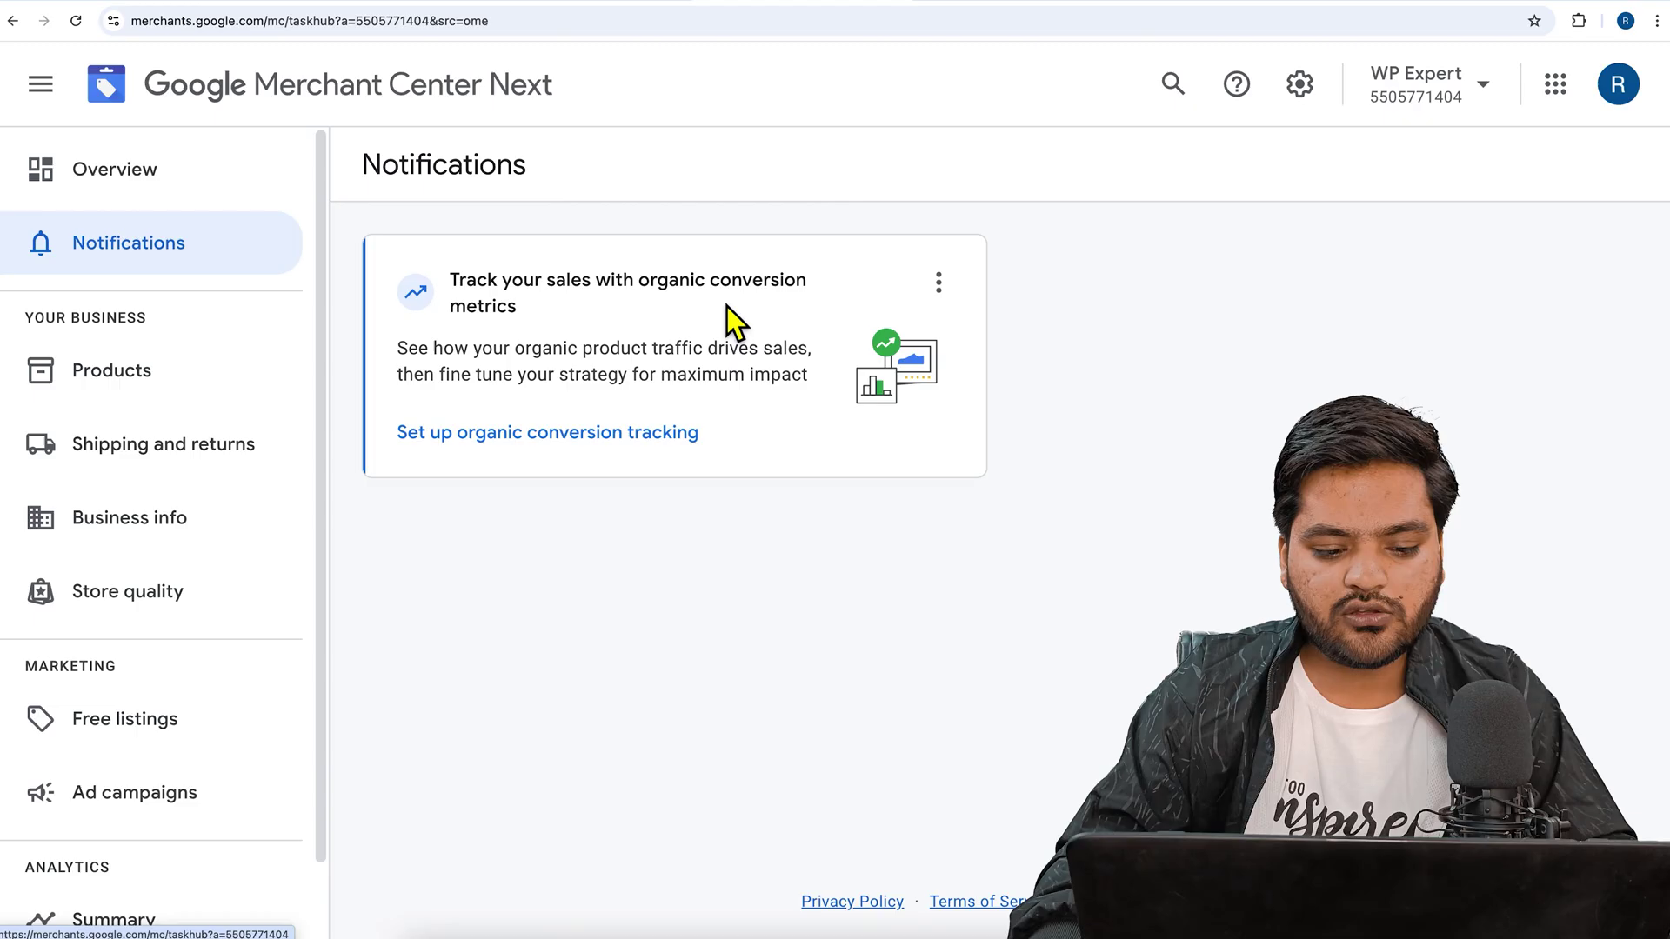
left_click(133, 400)
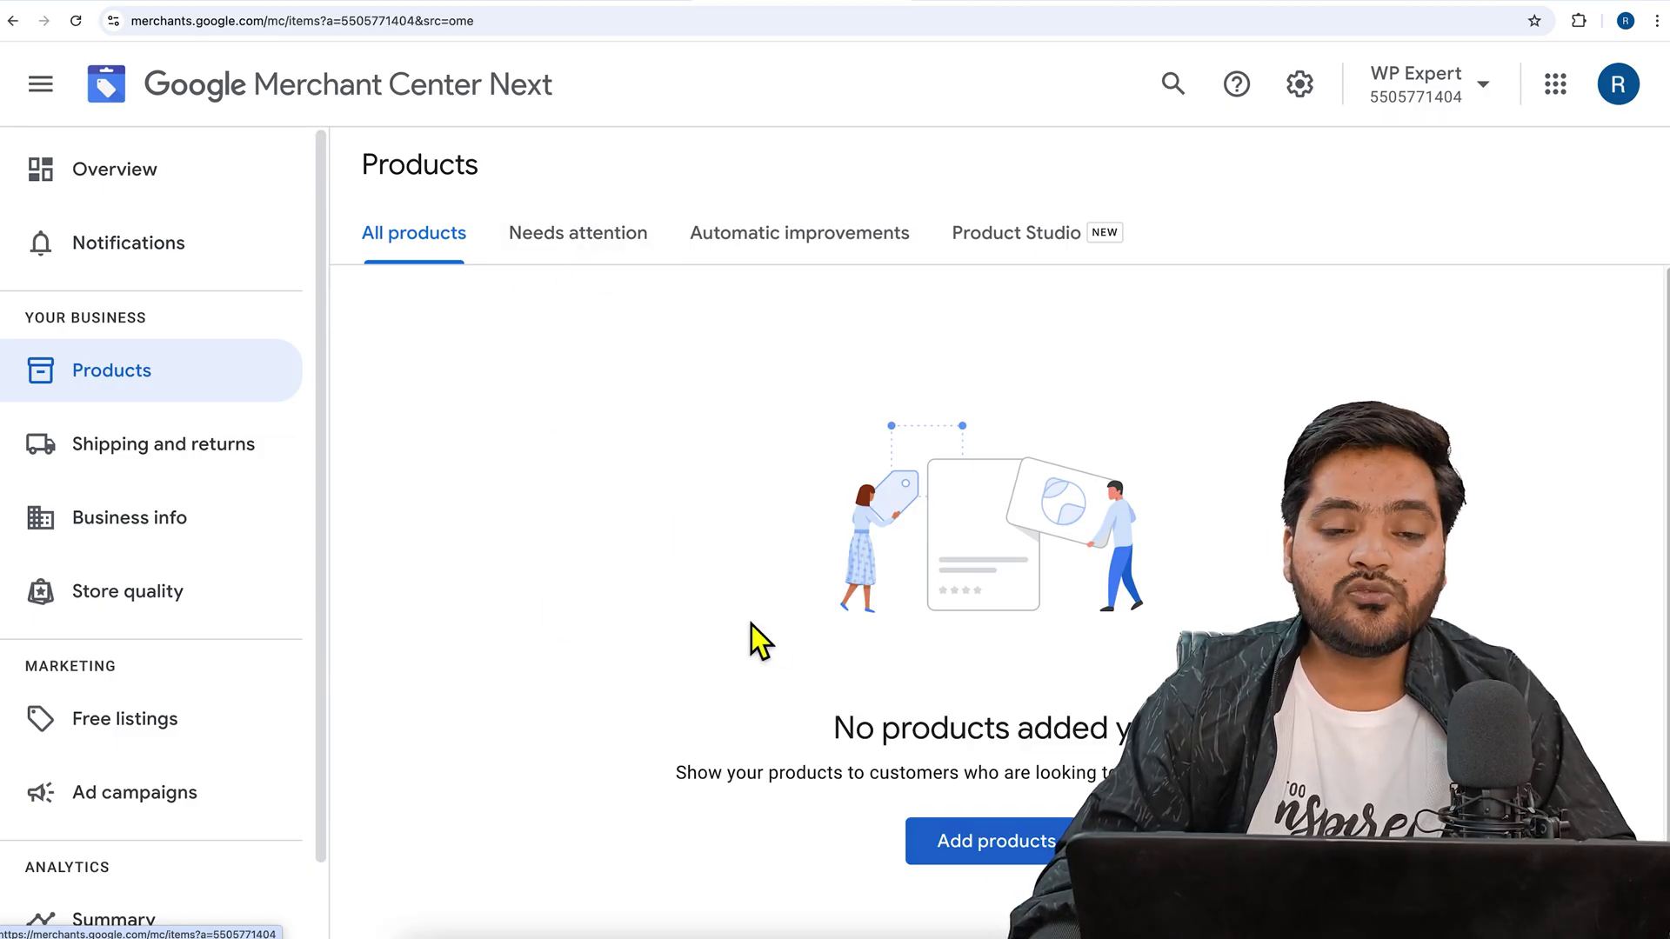
left_click(172, 447)
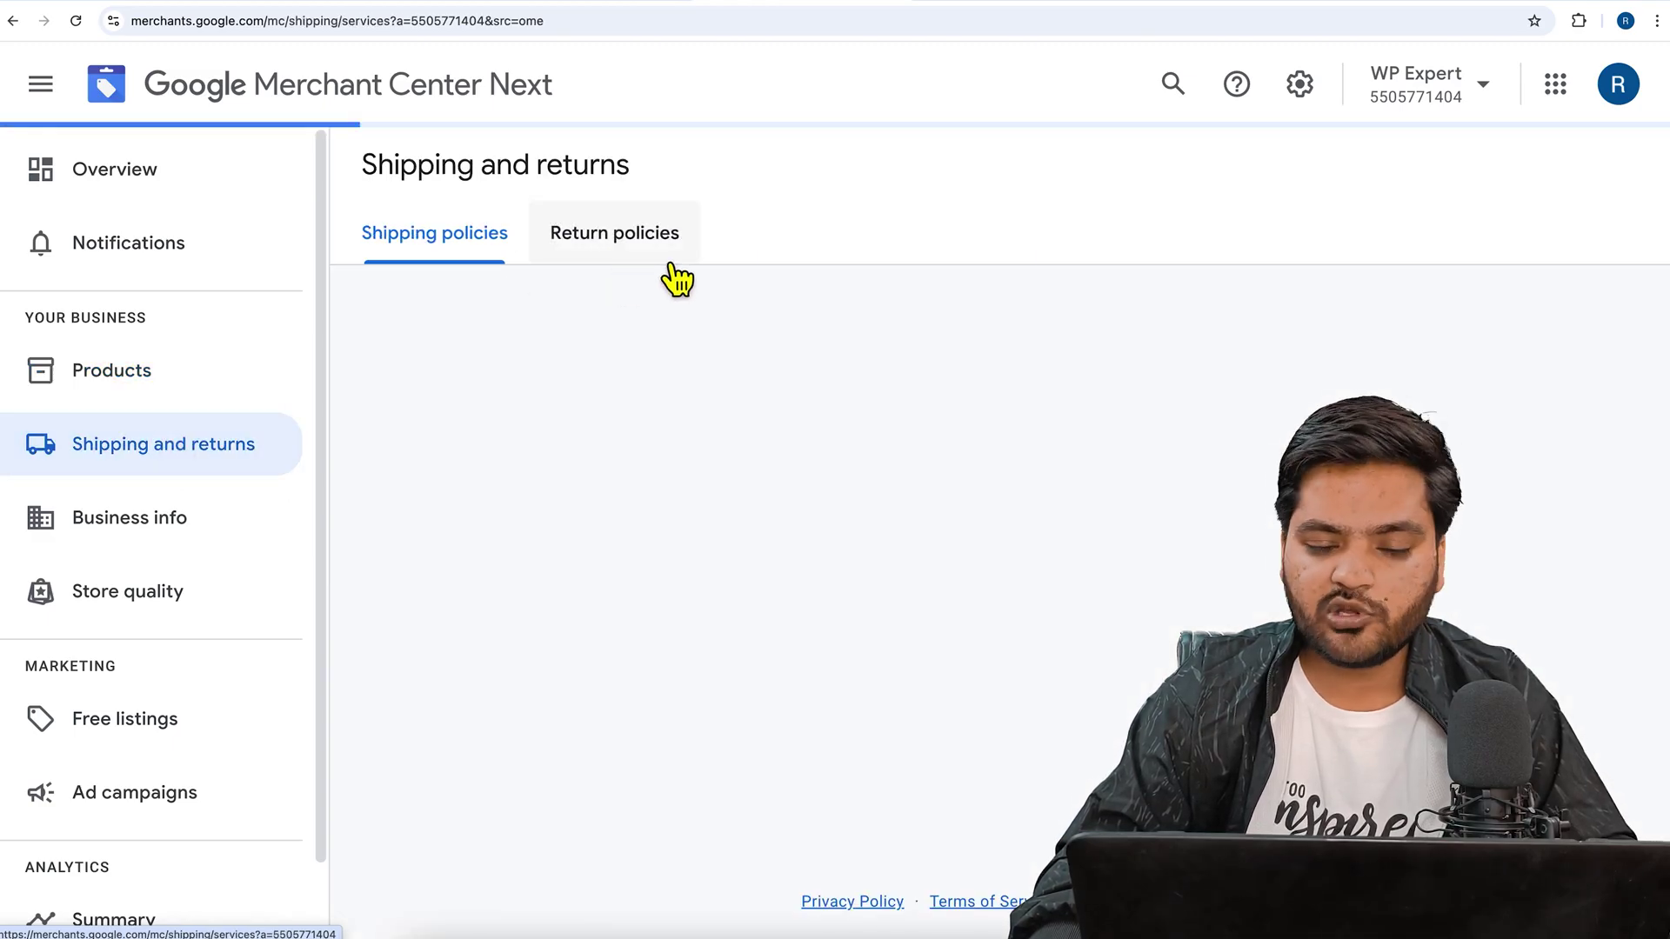
left_click(161, 522)
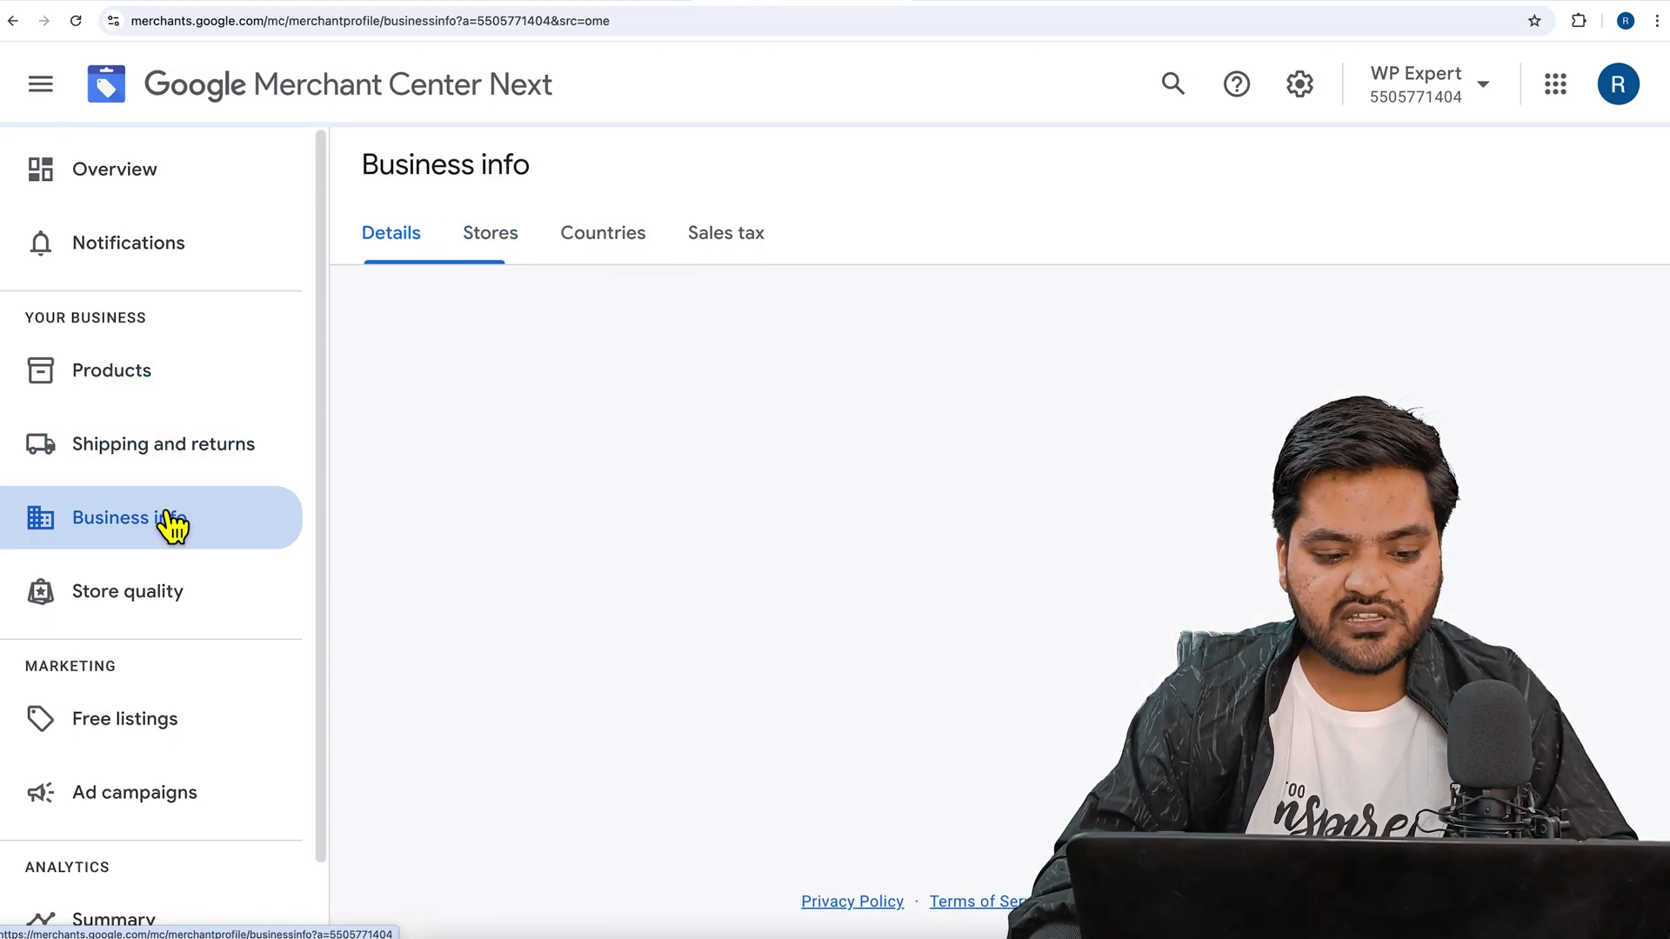
left_click(498, 259)
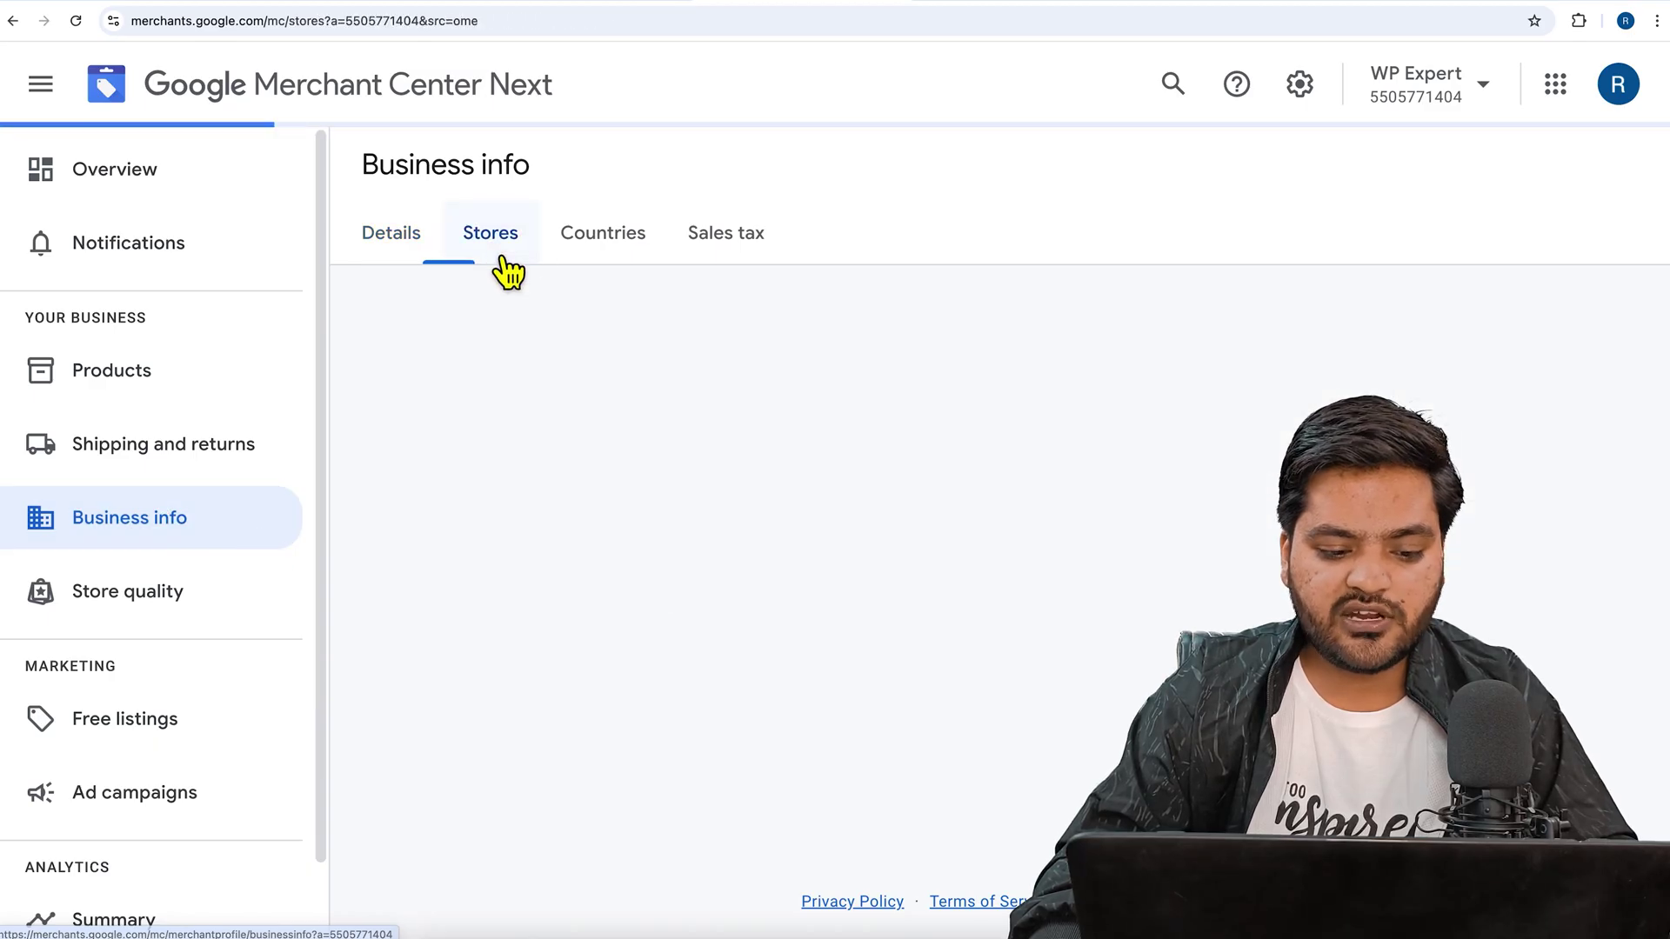
left_click(601, 252)
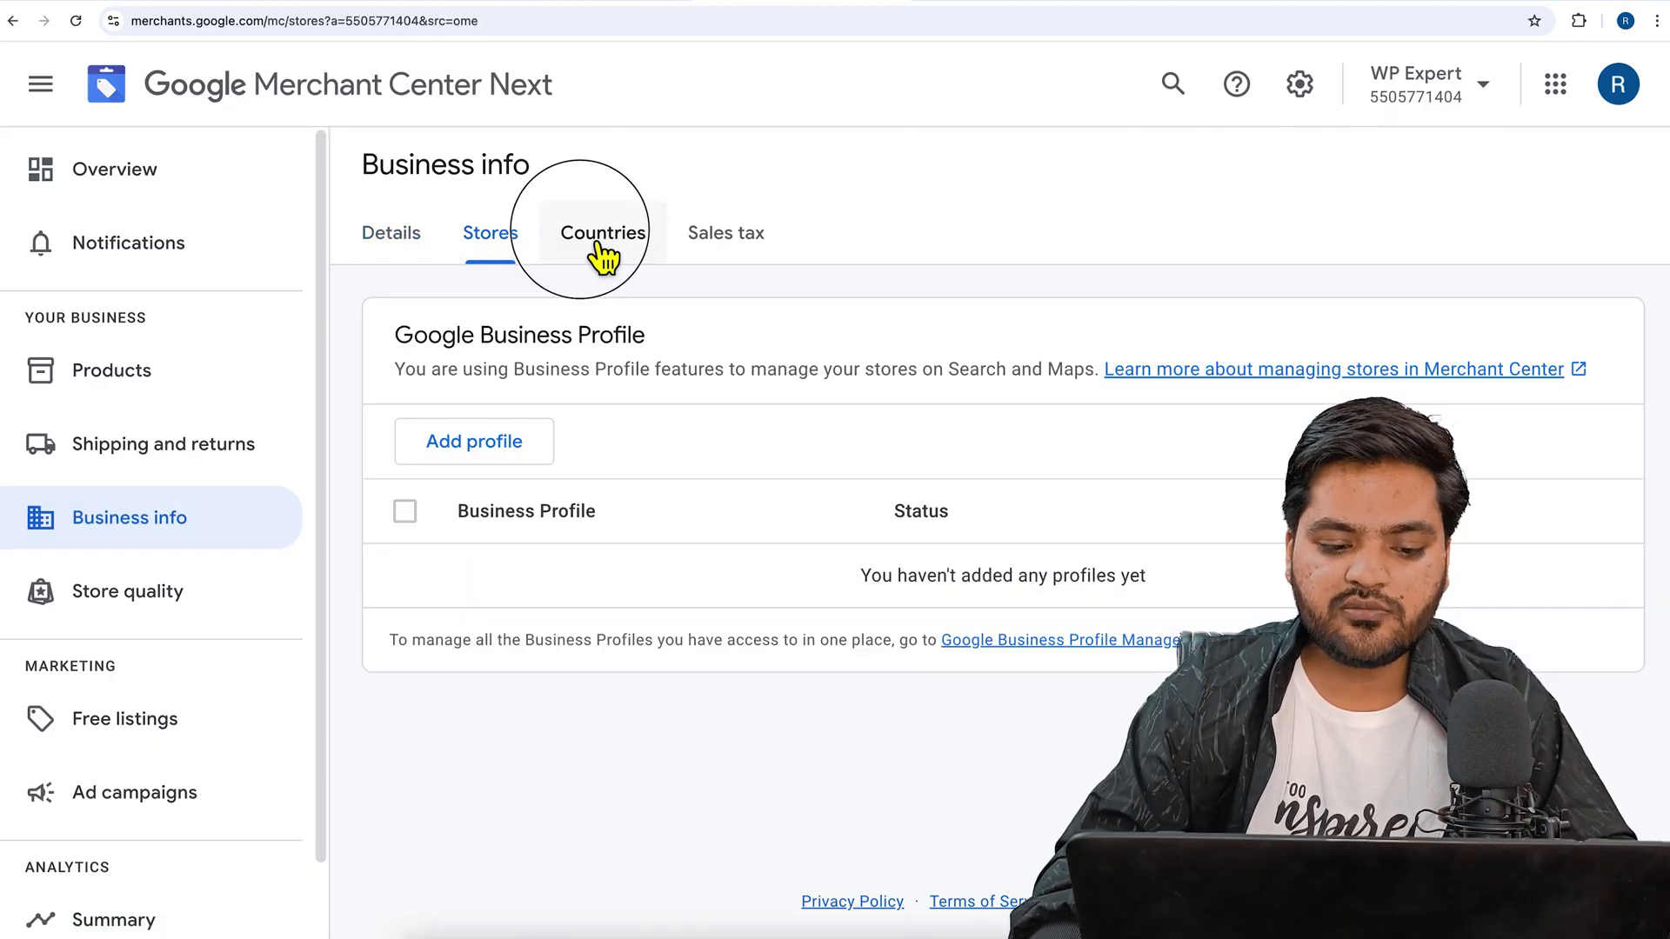
left_click(751, 252)
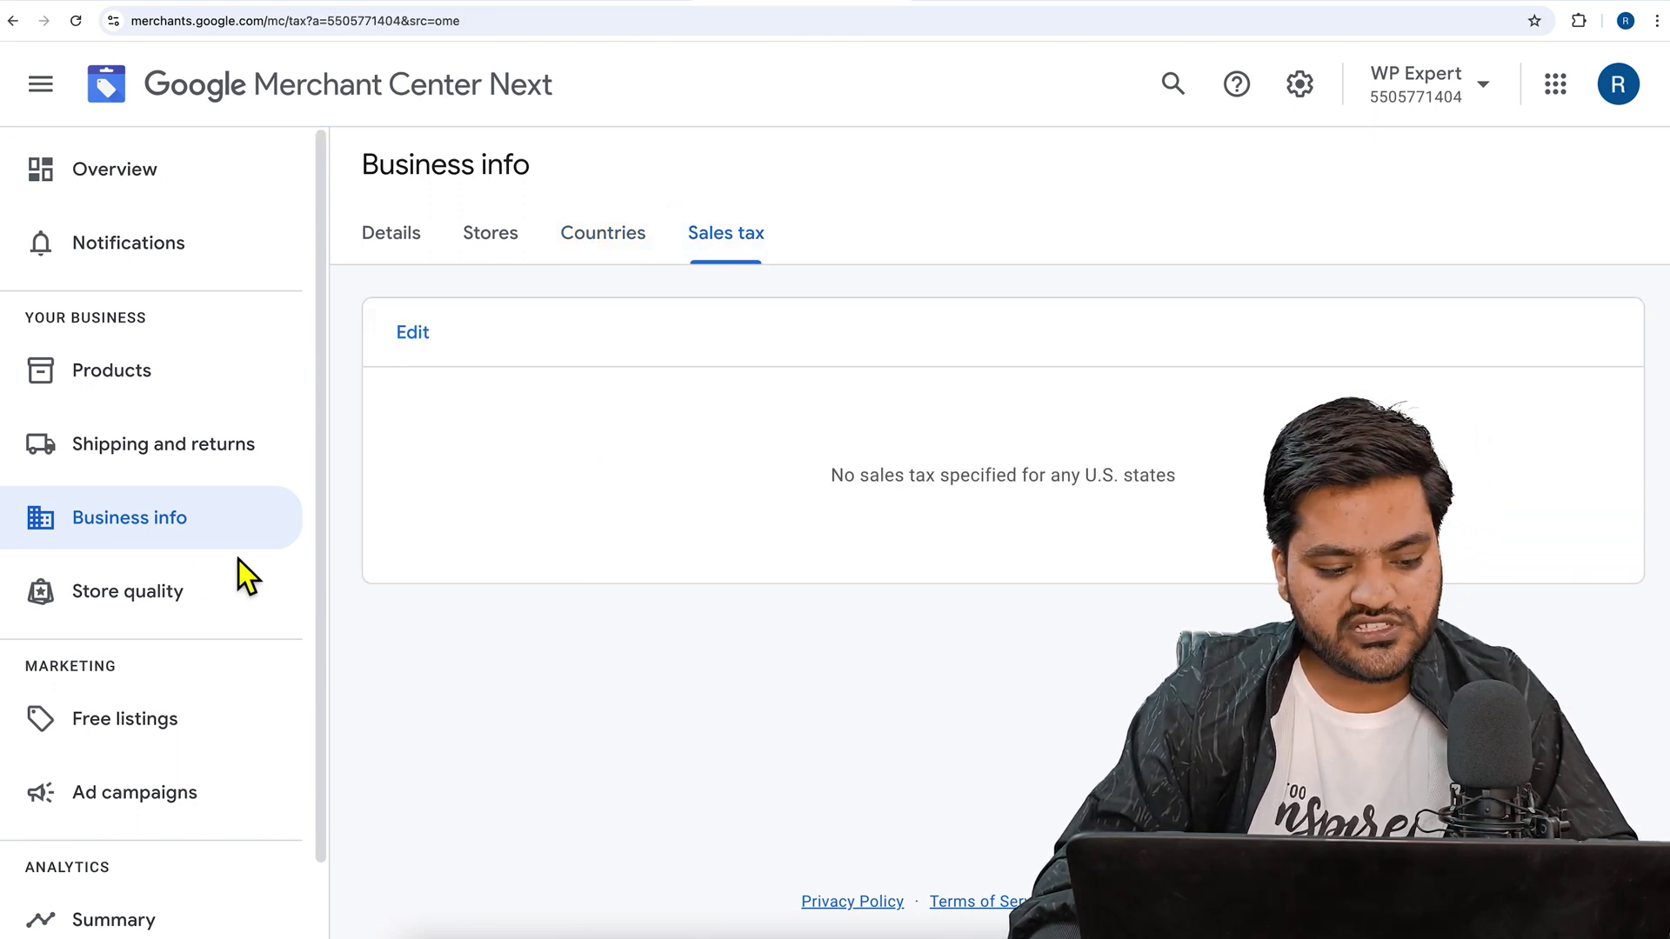
- Check the Store quality scorecard, then open the Free listings page
left_click(213, 596)
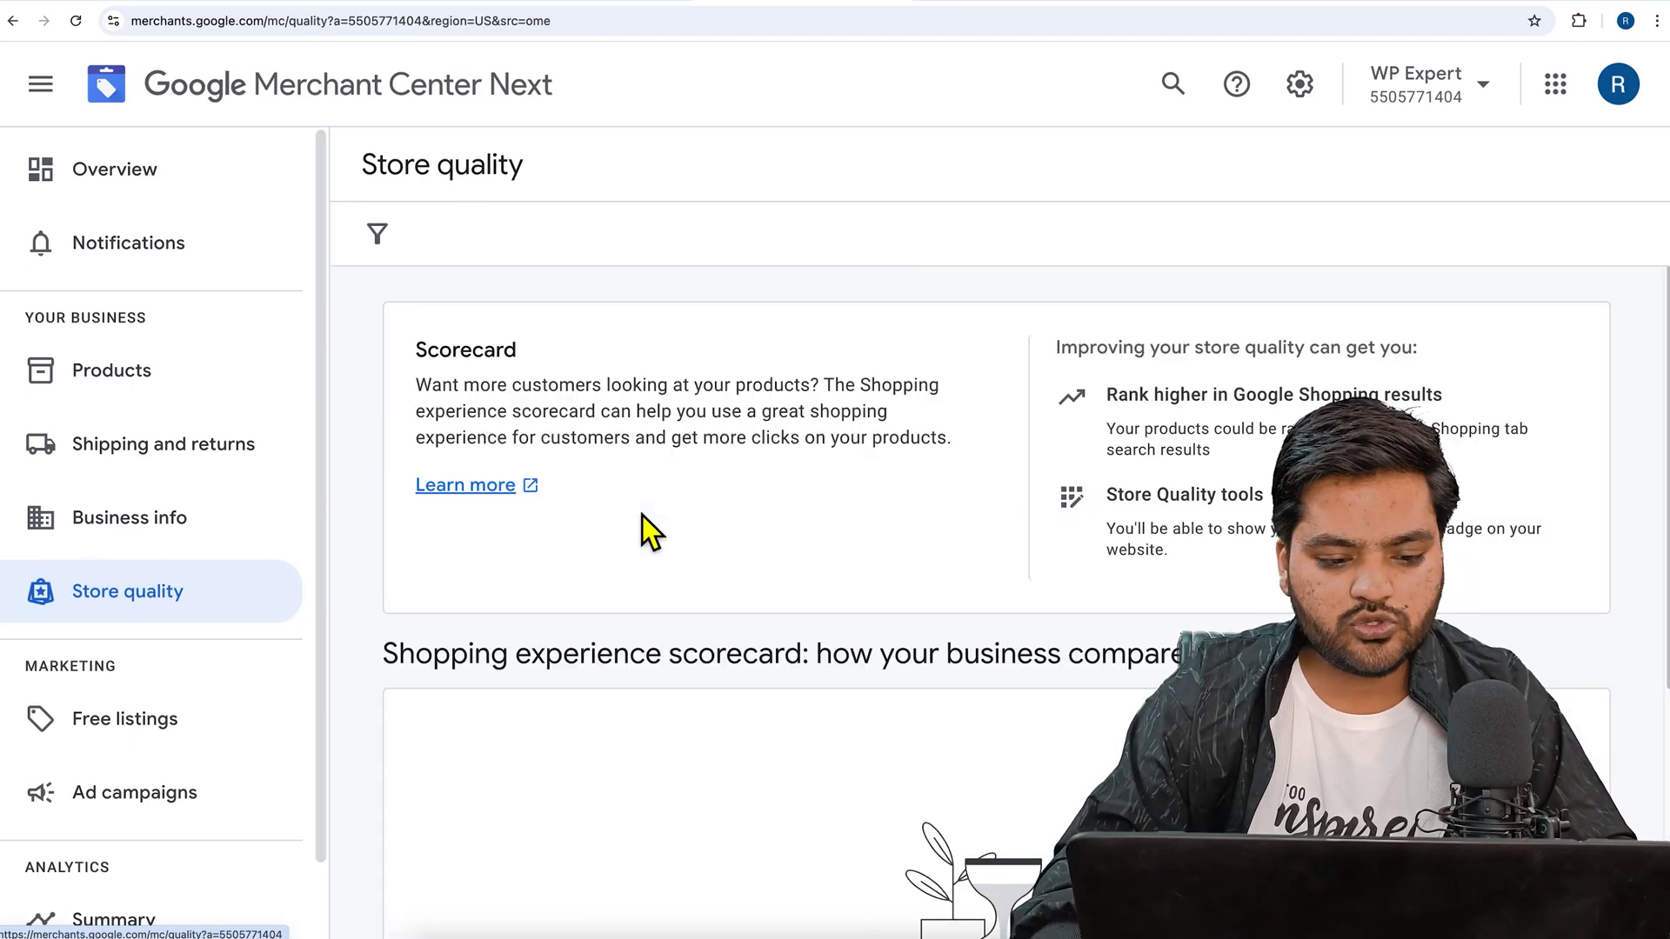
scroll(687, 505, "down", 4)
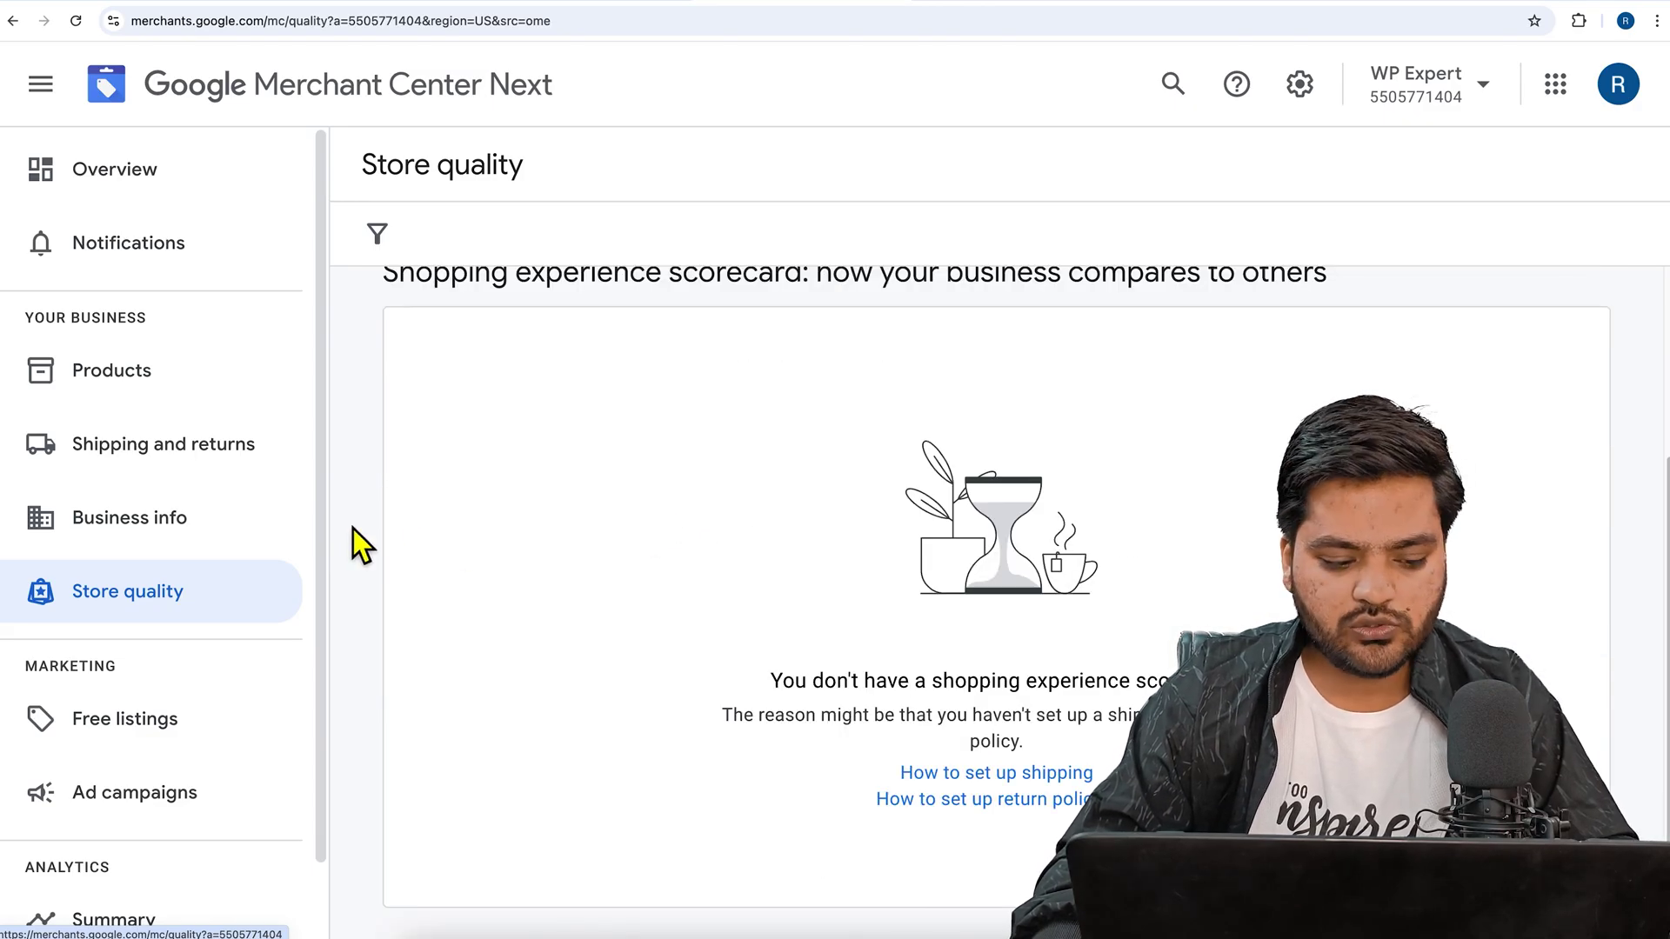
scroll(269, 566, "down", 2)
left_click(205, 639)
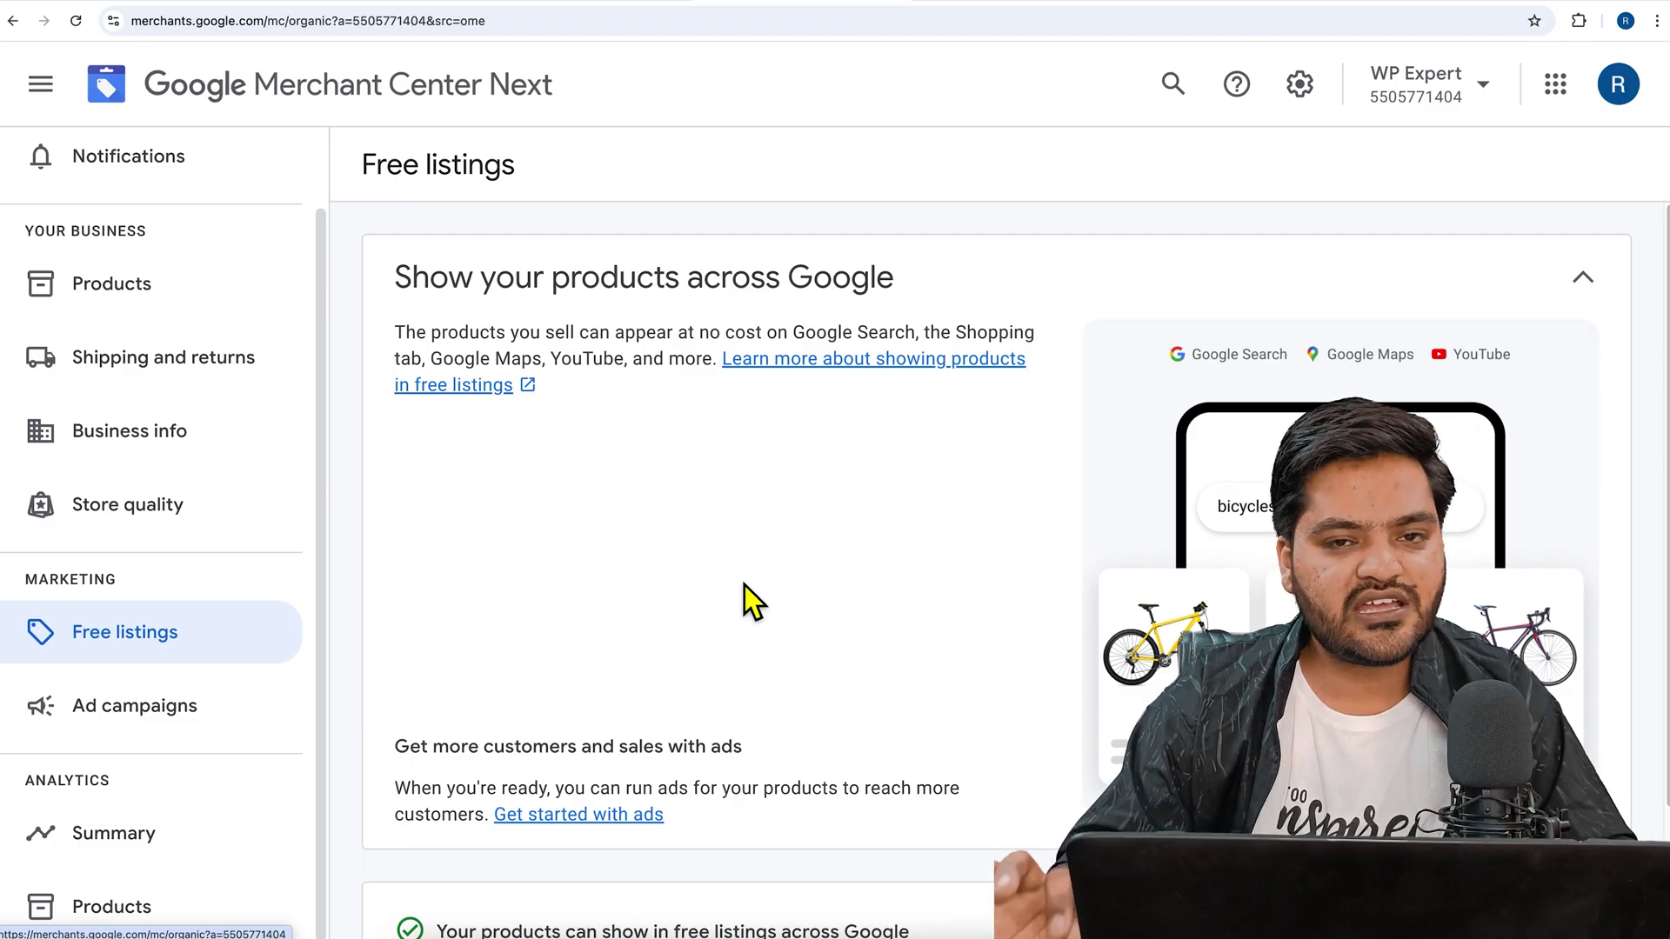
- Visit Ad campaigns and the Analytics Summary, then the Products traffic report showing 0 clicks
scroll(745, 585, "down", 3)
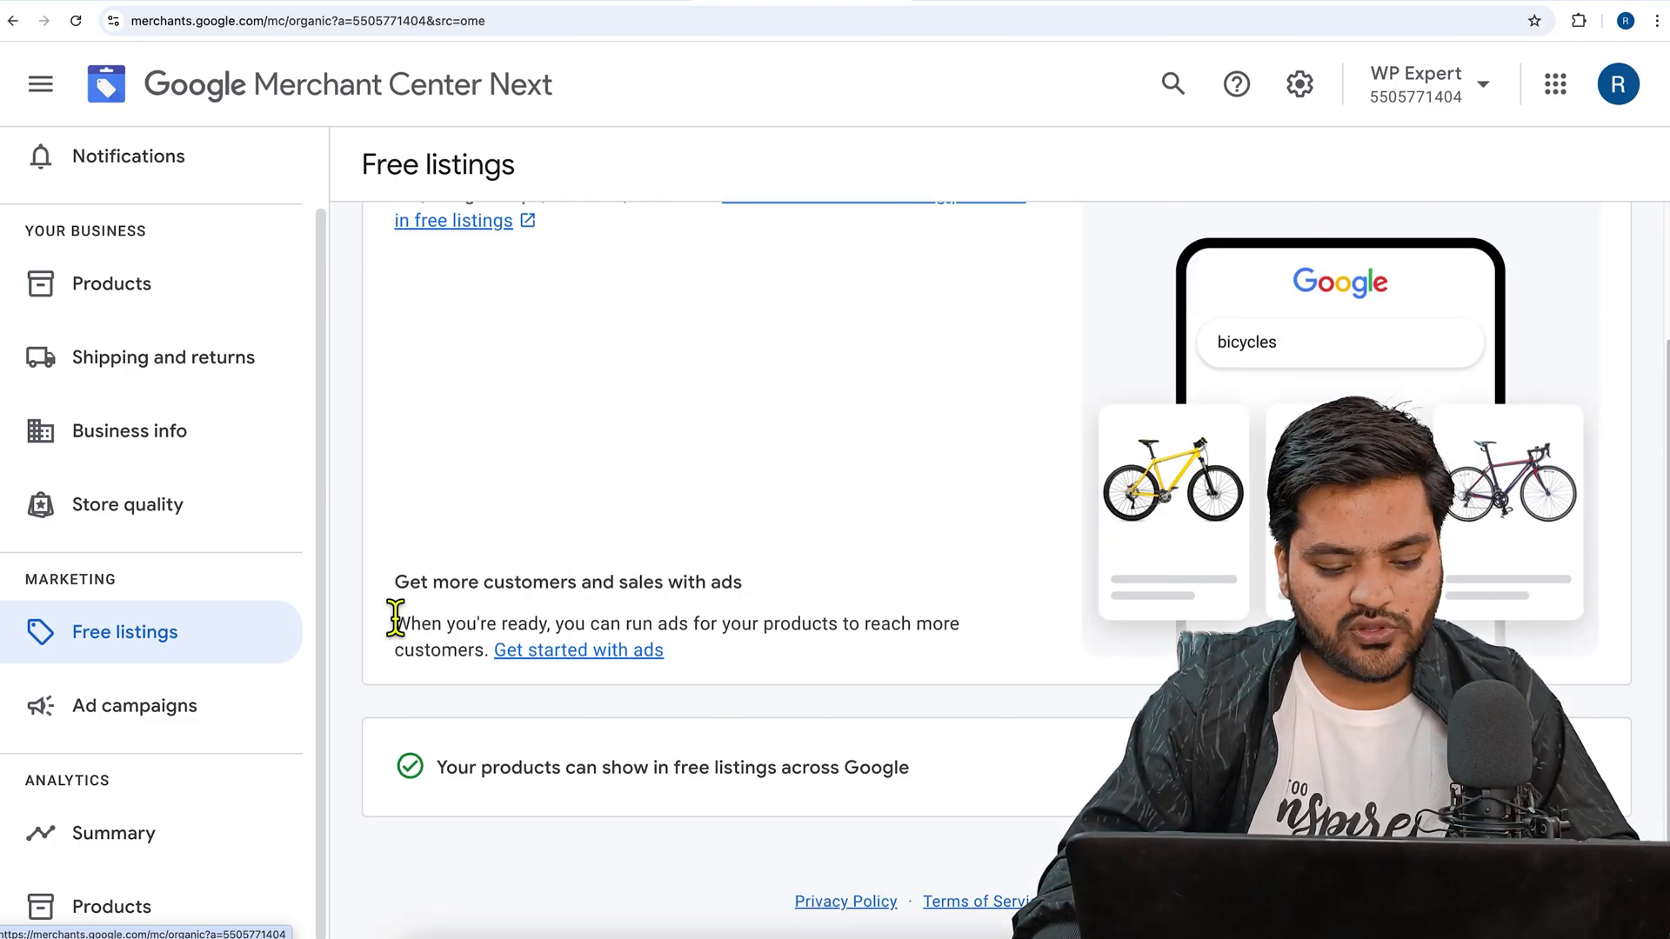
left_click(181, 733)
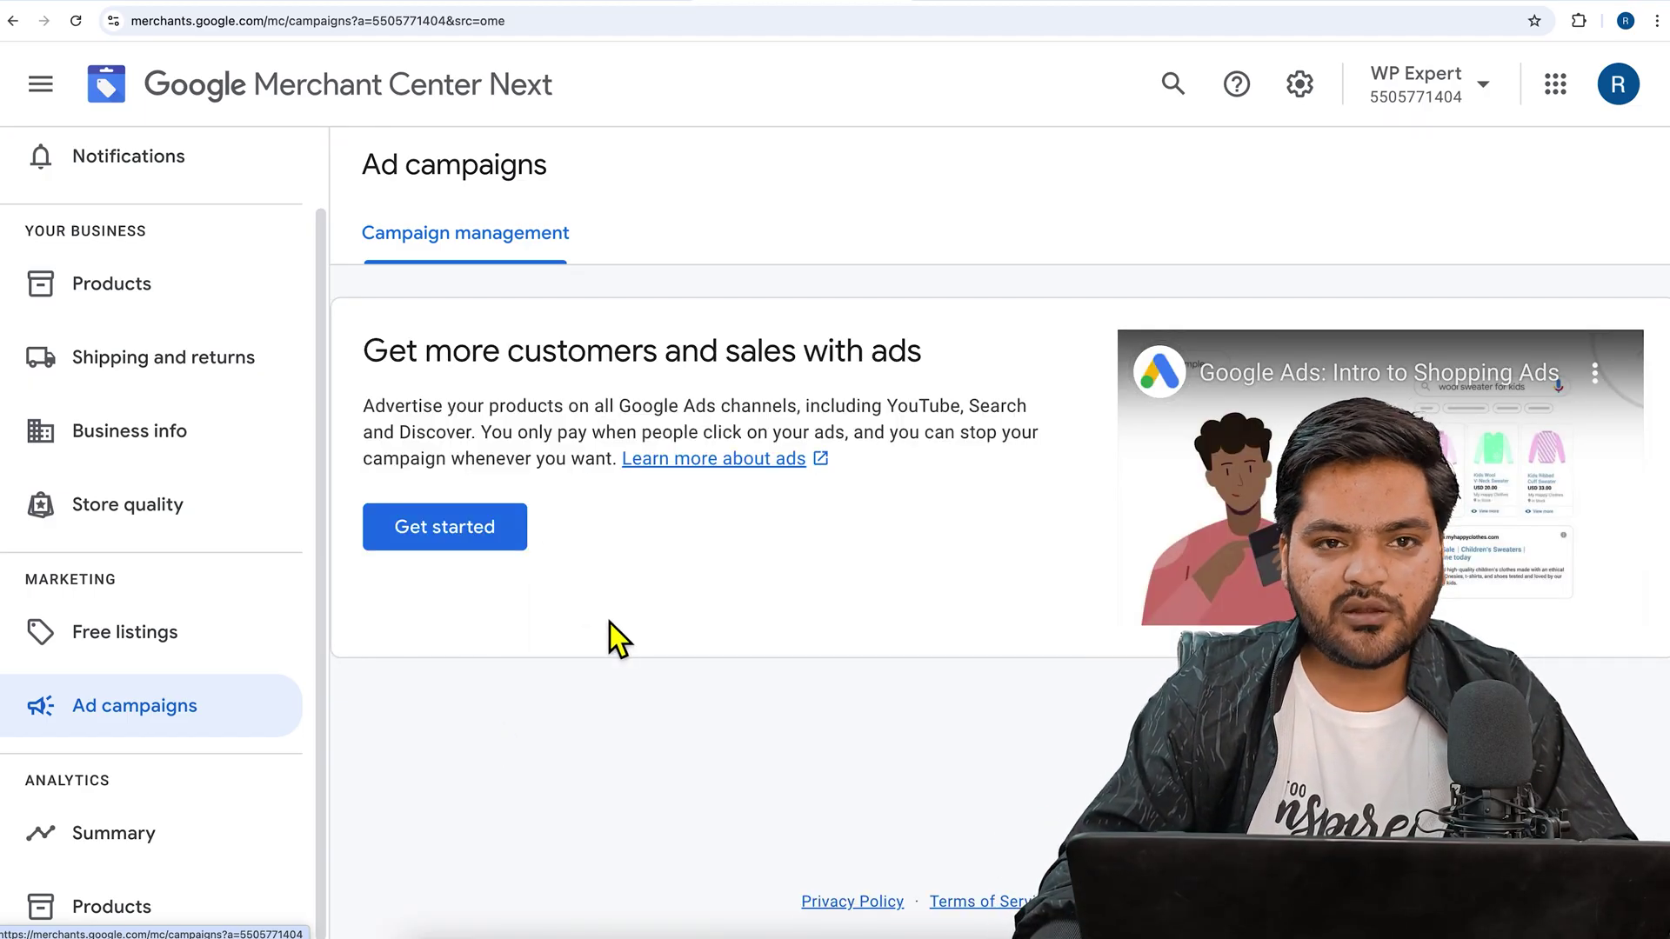
left_click(144, 834)
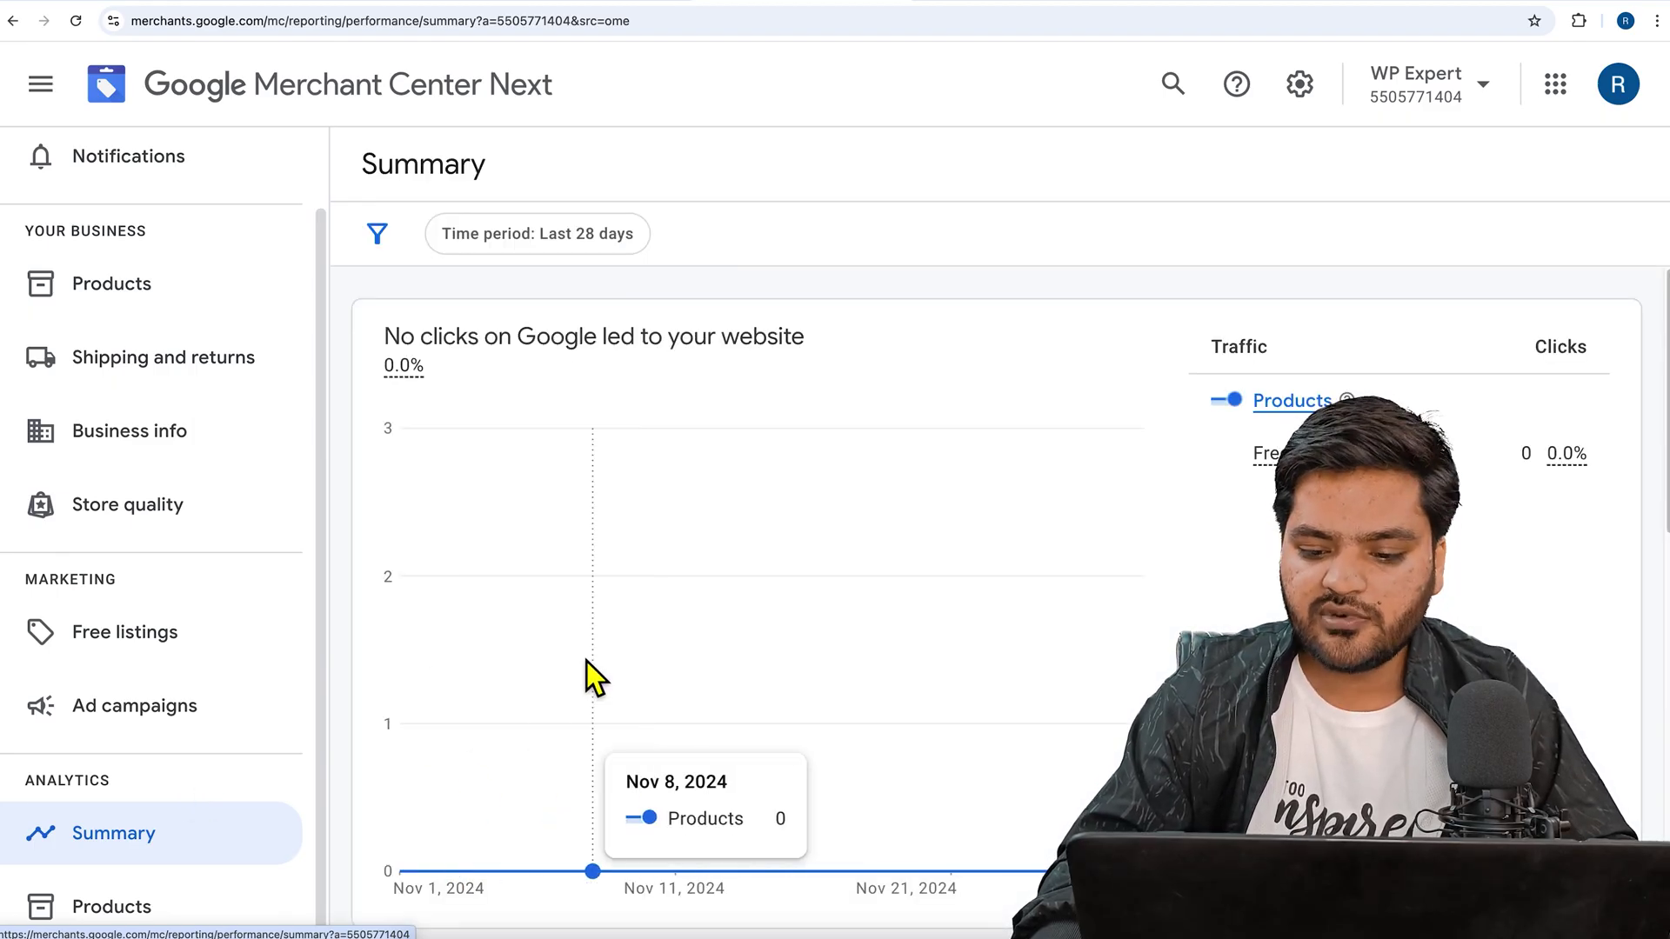
left_click(167, 897)
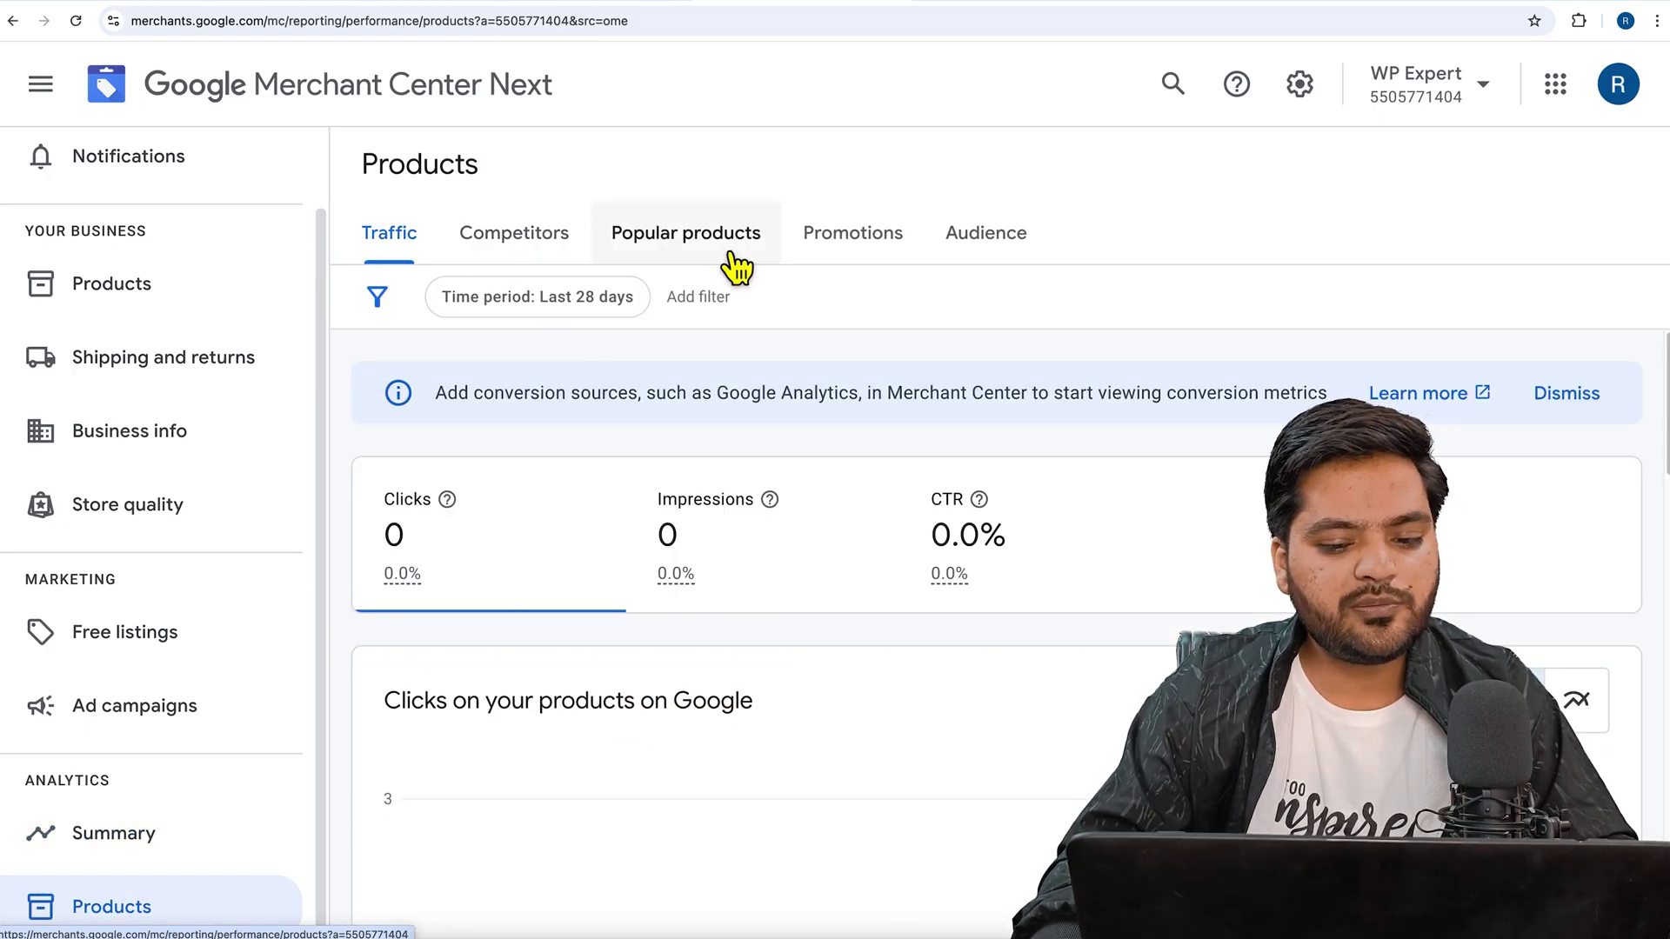
scroll(261, 474, "up", 1)
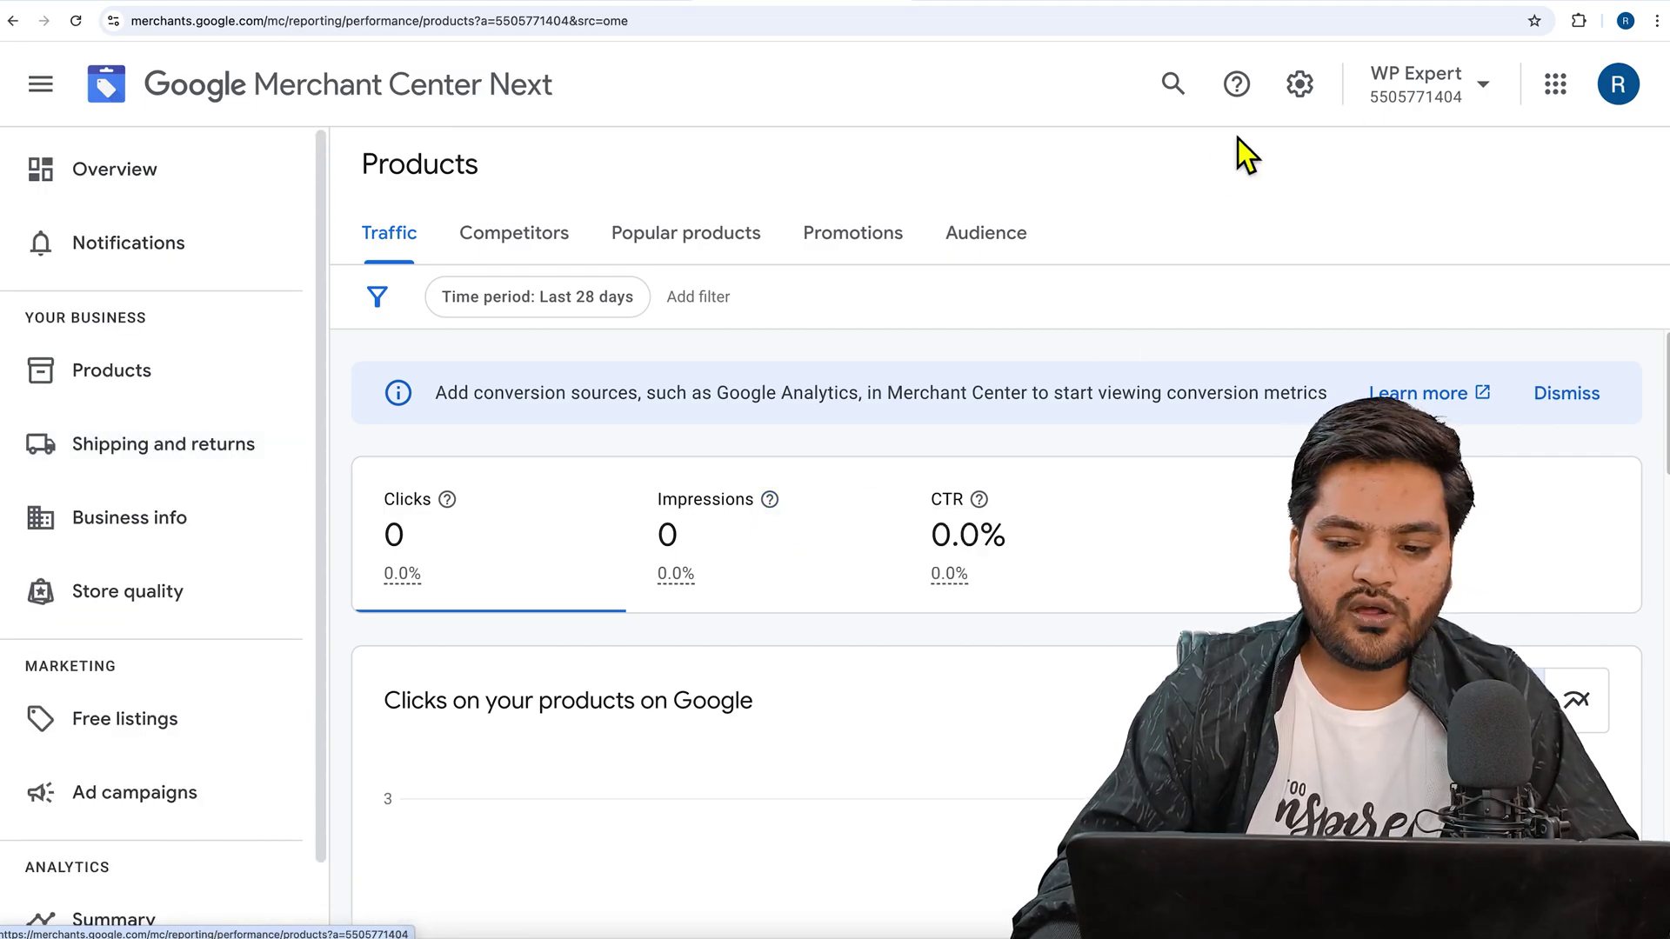
- Open and dismiss Settings & tools, return to Overview, and briefly check the store tab
left_click(1330, 100)
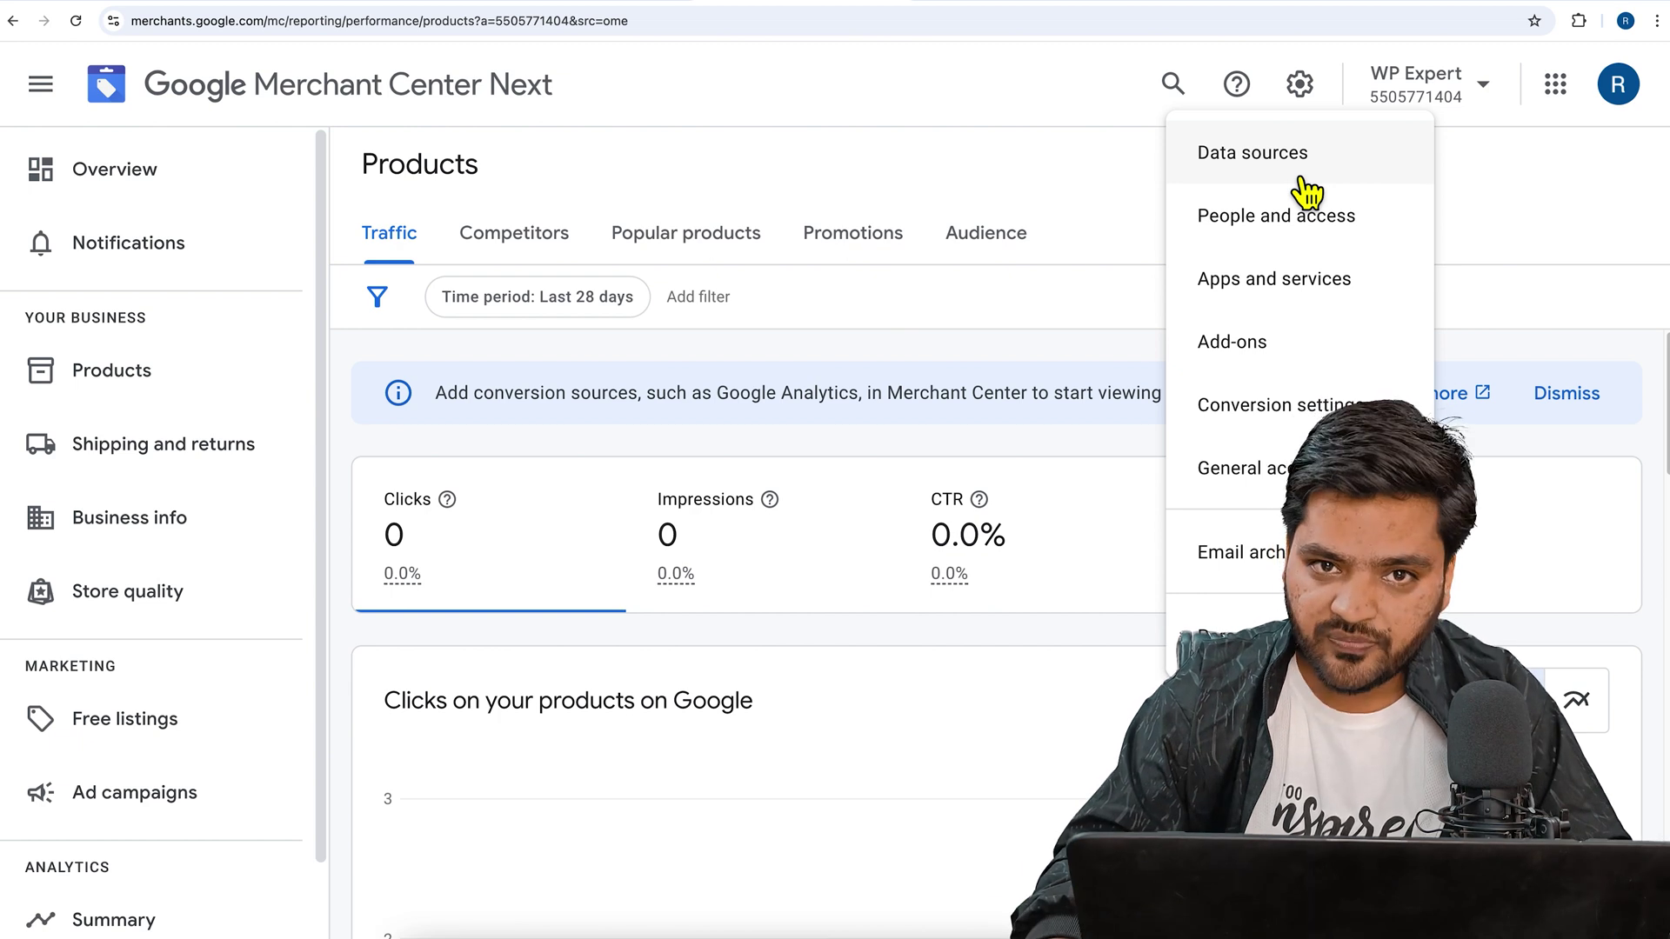
left_click(1060, 199)
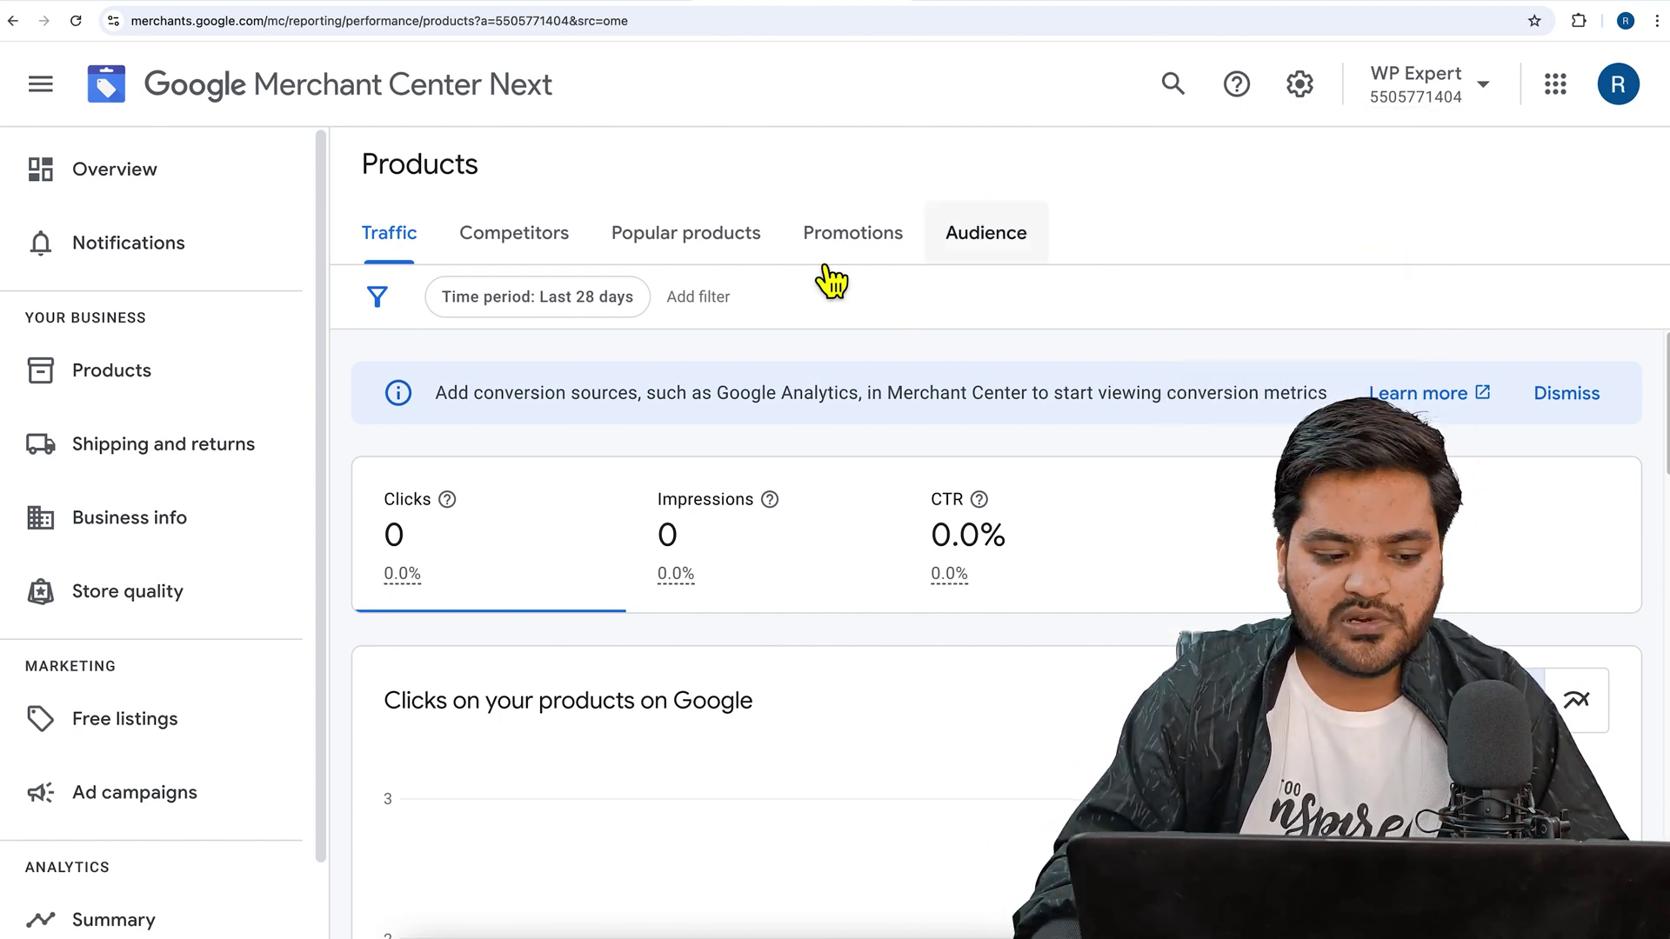
left_click(131, 176)
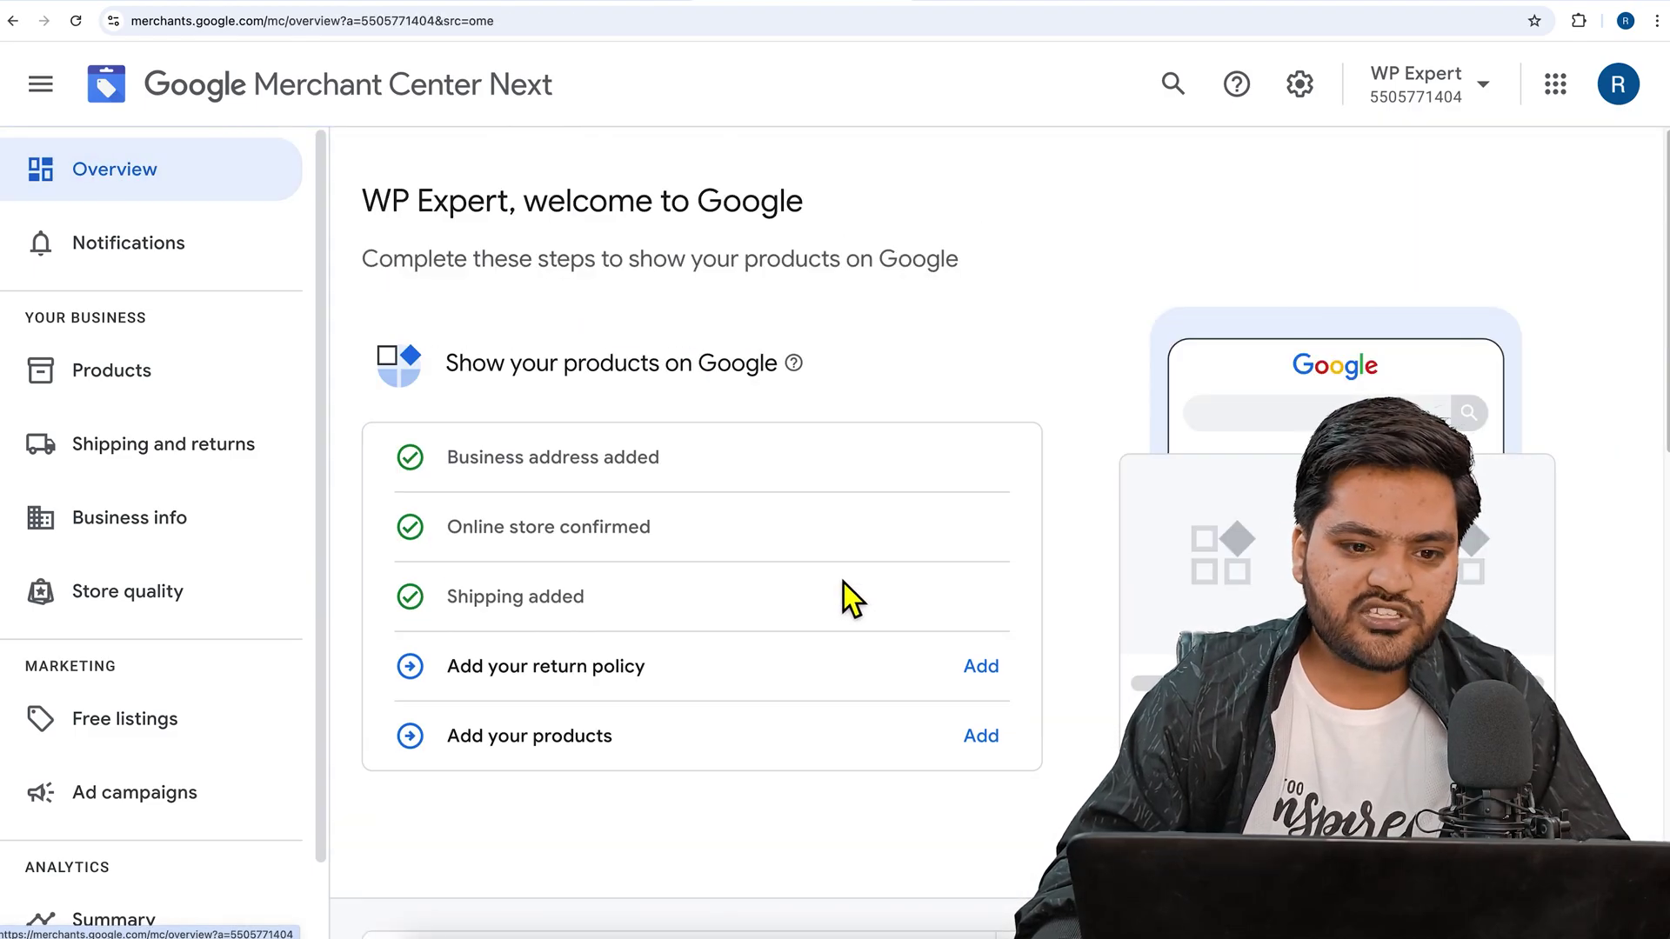
left_click(398, 0)
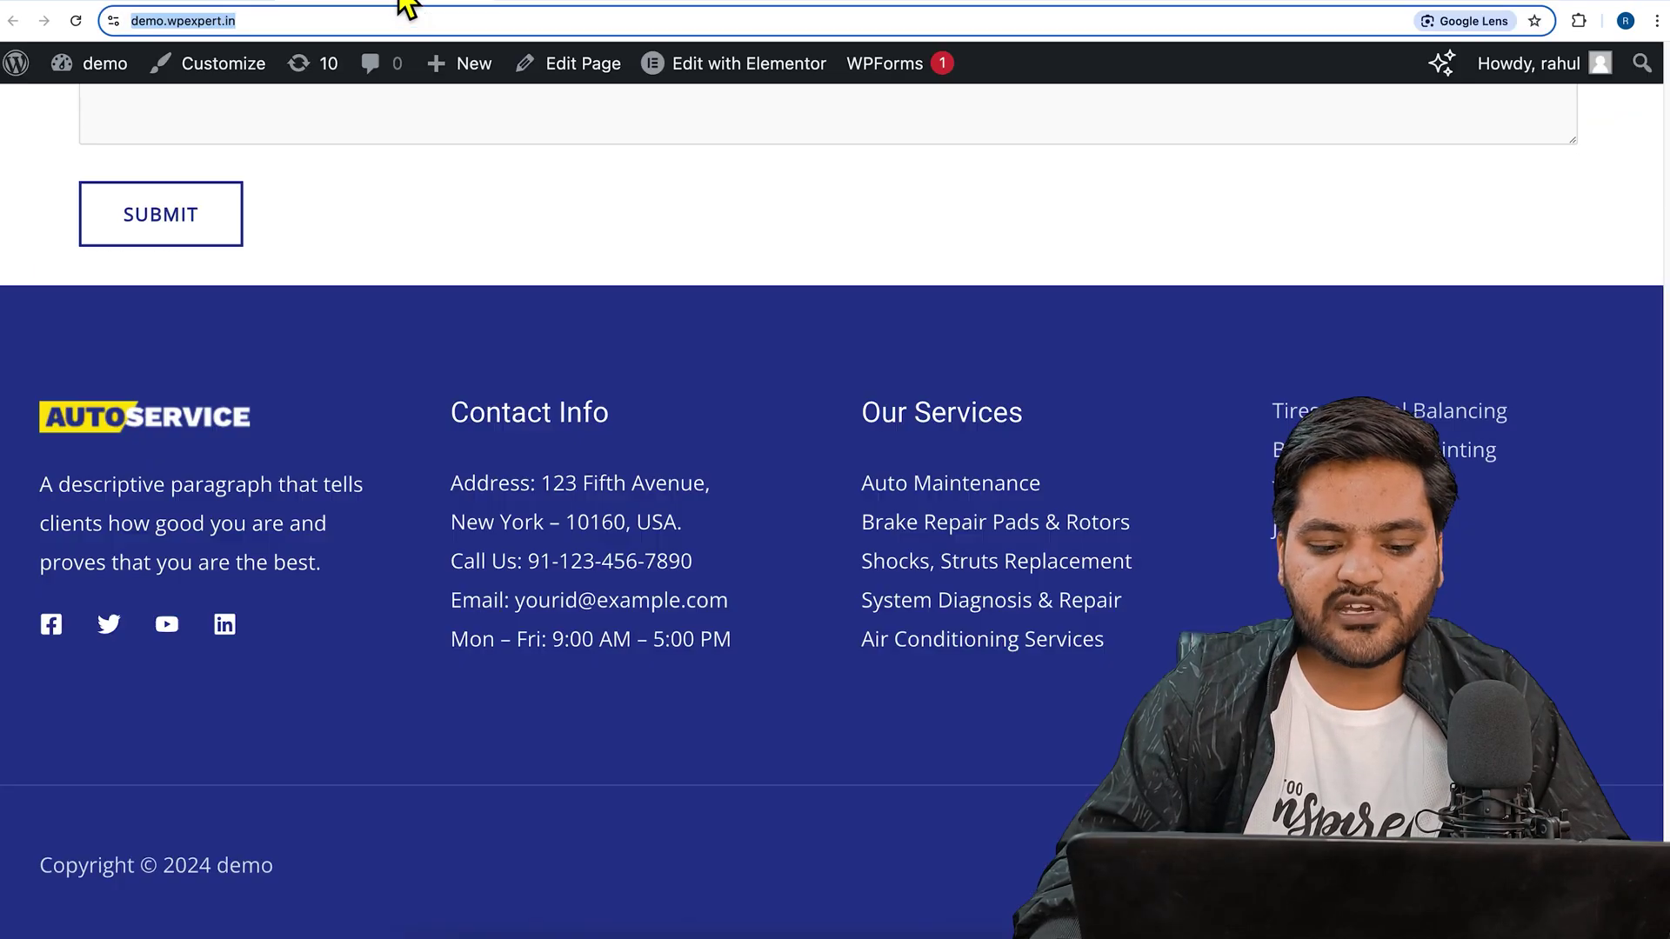
scroll(565, 438, "up", 20)
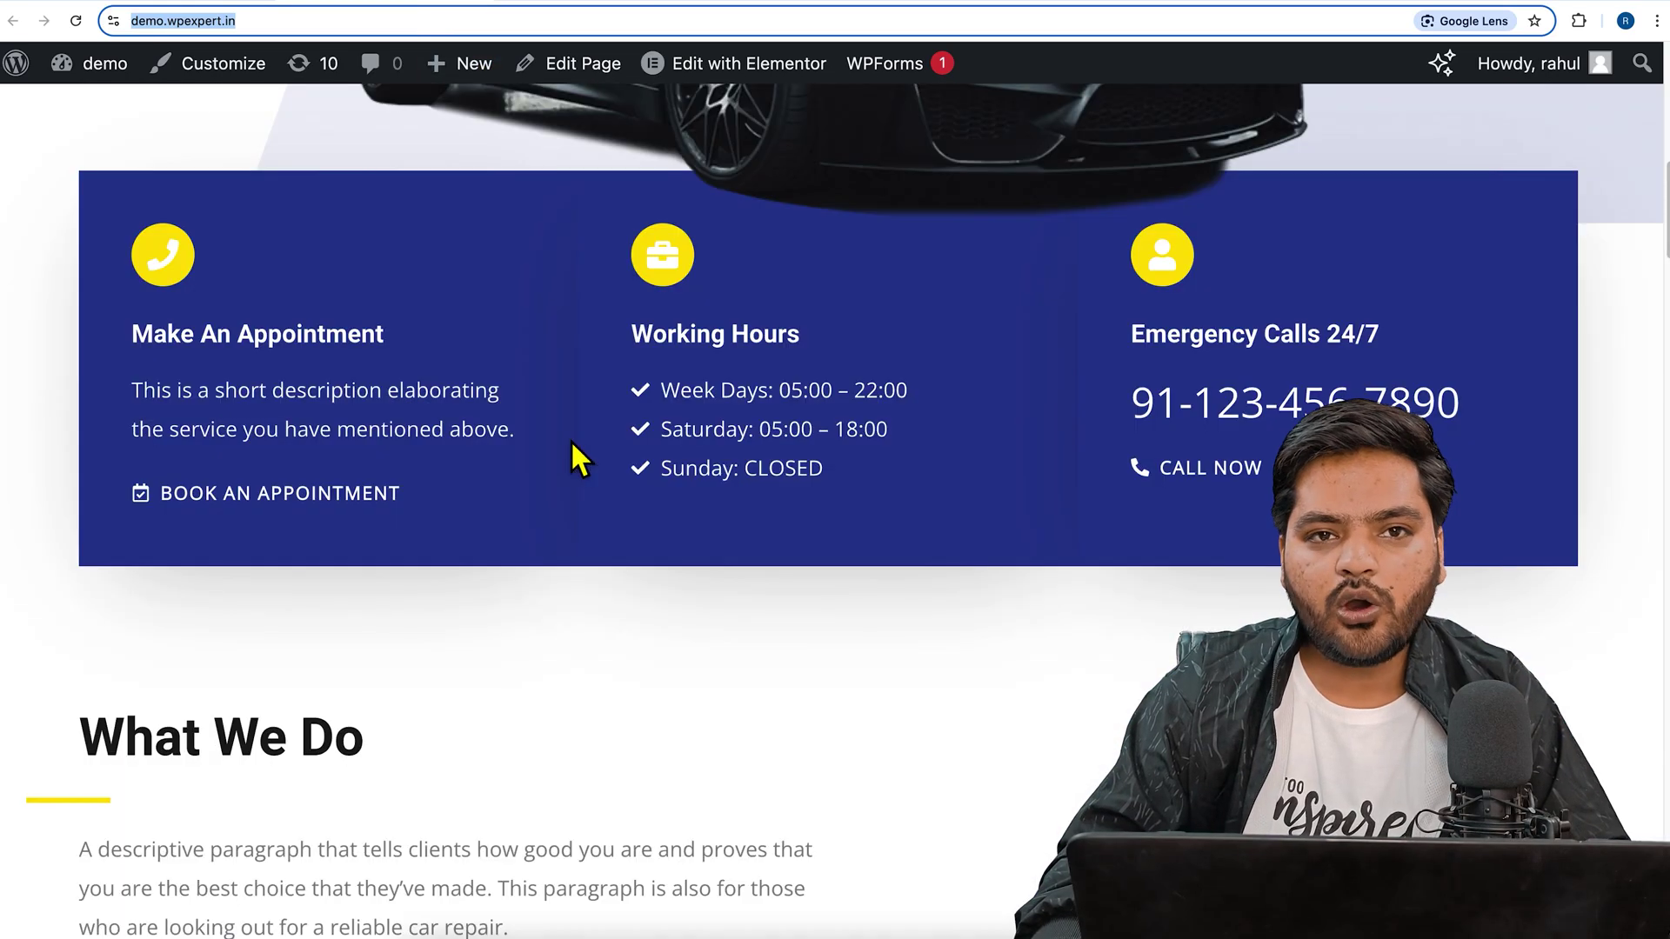
left_click(821, 2)
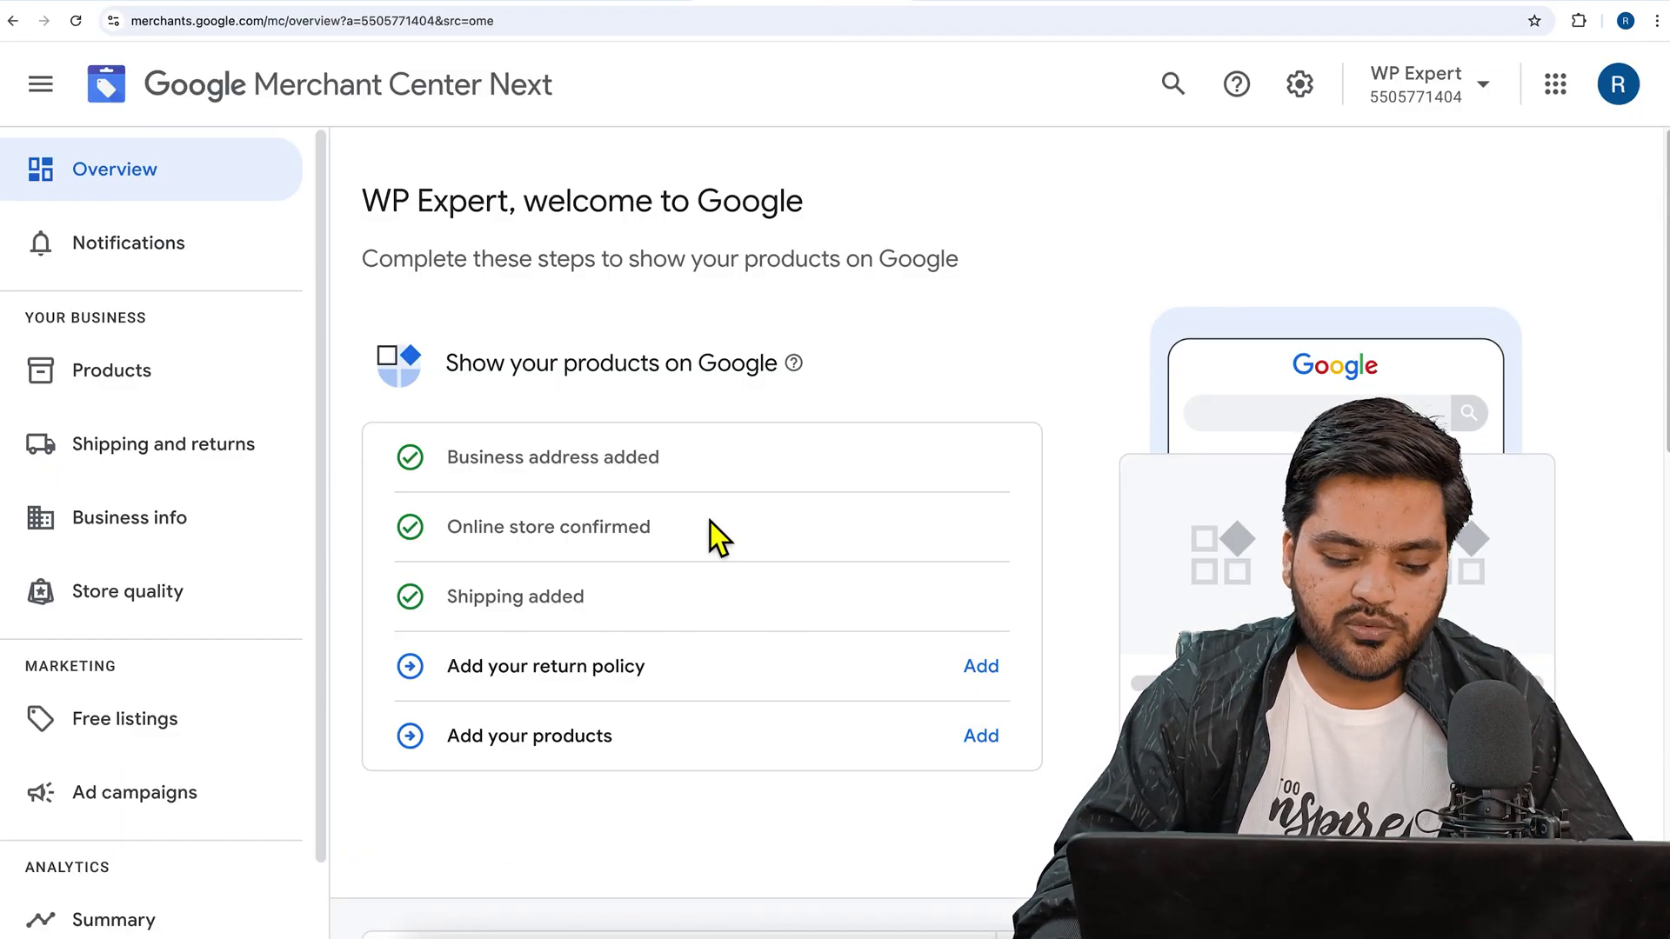